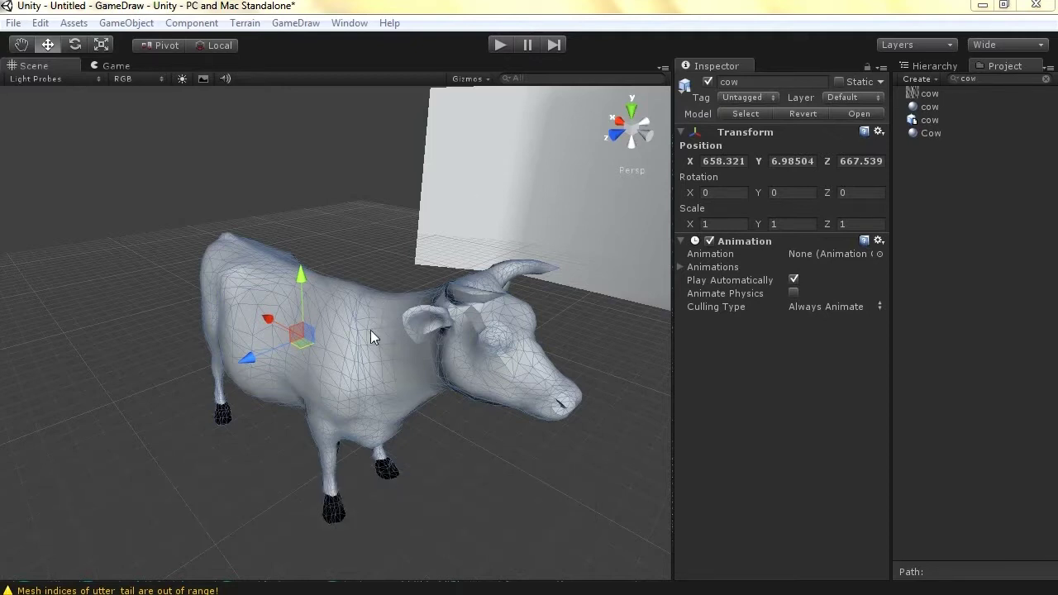
# Step: Select the cow's hide mesh in the scene and open its GameDraw mesh UV editing tools
pyautogui.scroll(5, 342, 288)
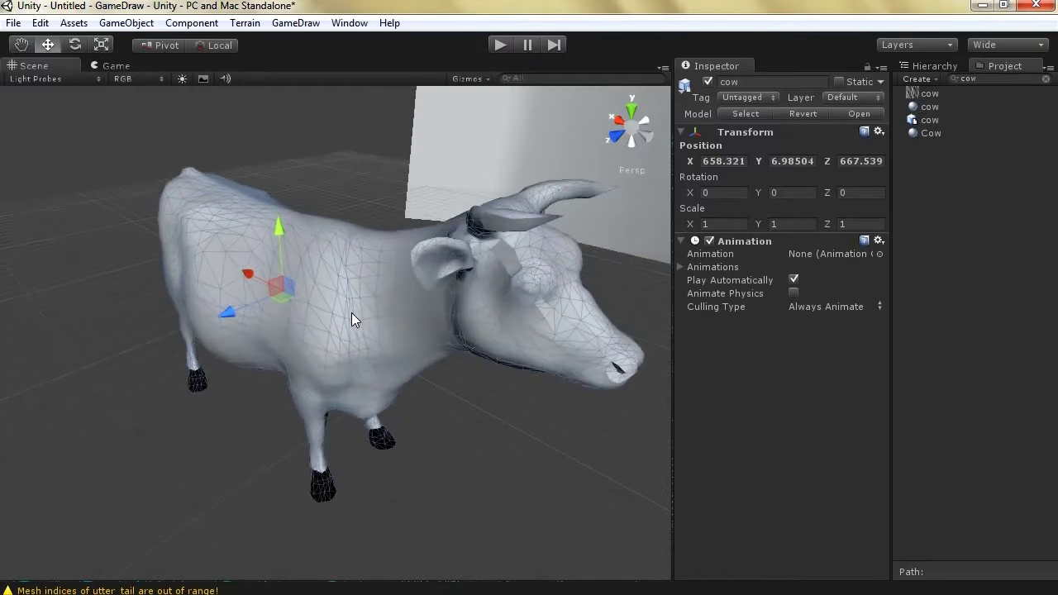
pyautogui.scroll(2, 373, 343)
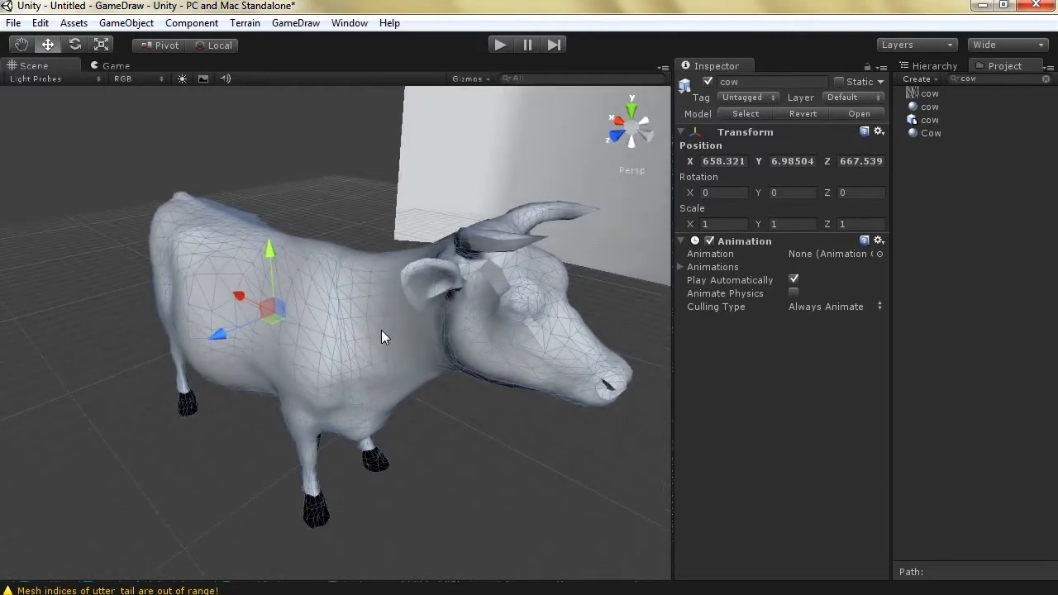
pyautogui.press('Right')
pyautogui.press('Left')
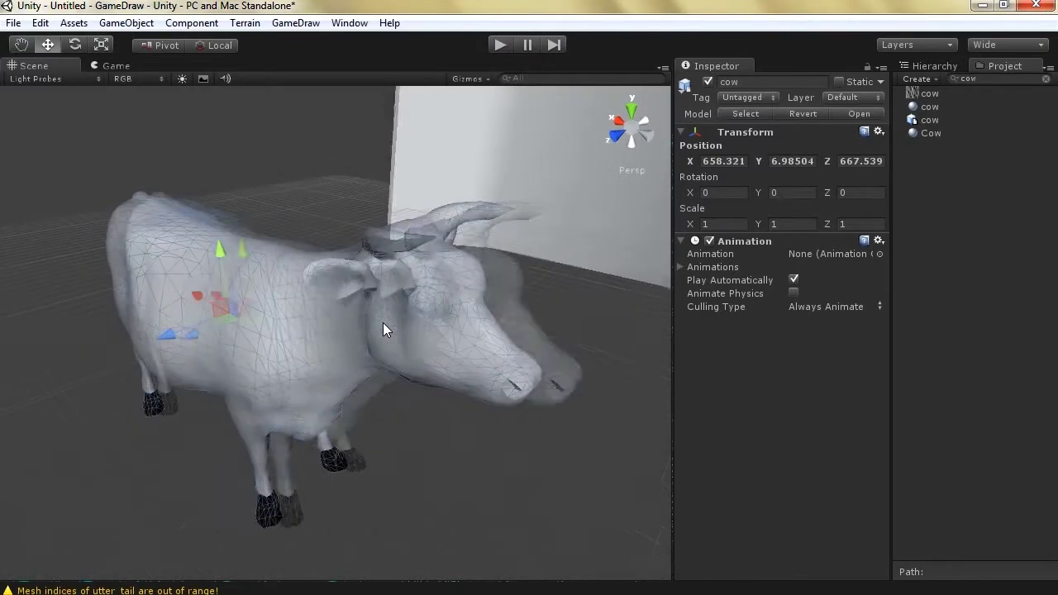
pyautogui.click(329, 313)
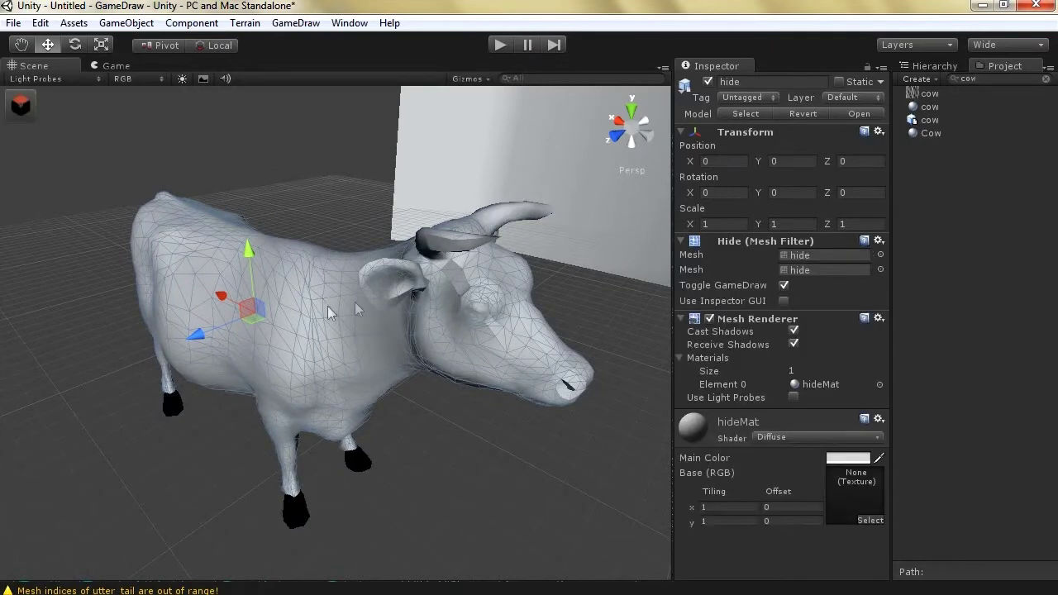
pyautogui.click(21, 104)
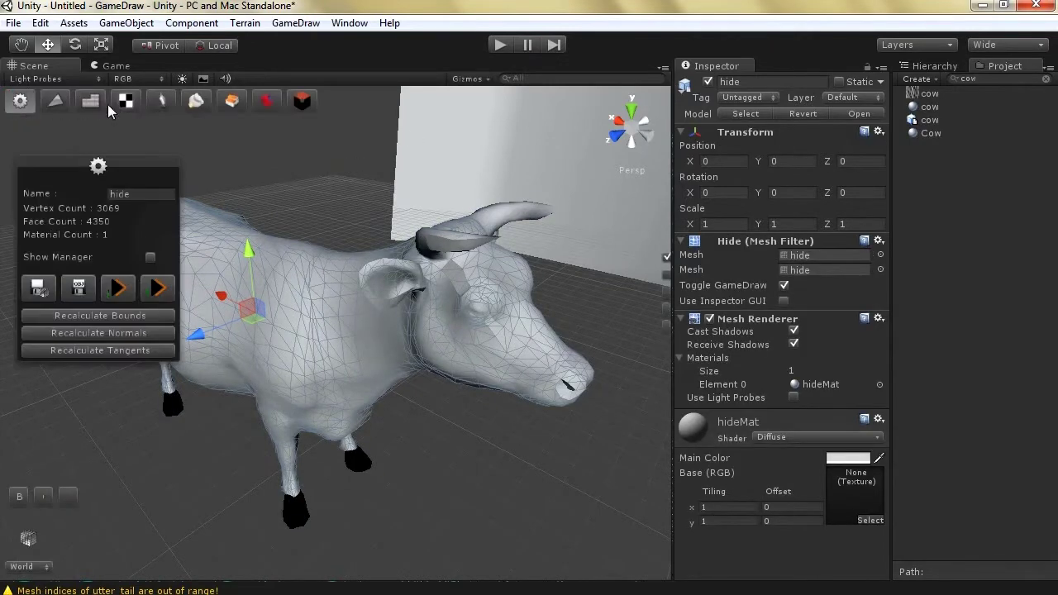
pyautogui.click(125, 100)
pyautogui.moveTo(93, 156); pyautogui.dragTo(86, 163)
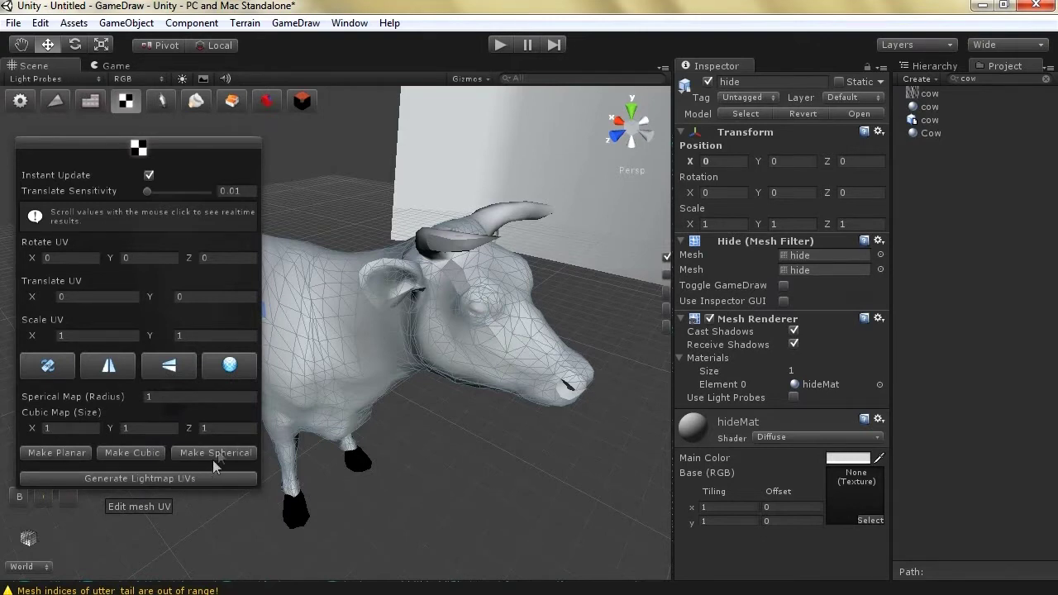
# Step: Open the UV editor window and display the UV layout of the hideMat material
pyautogui.click(230, 366)
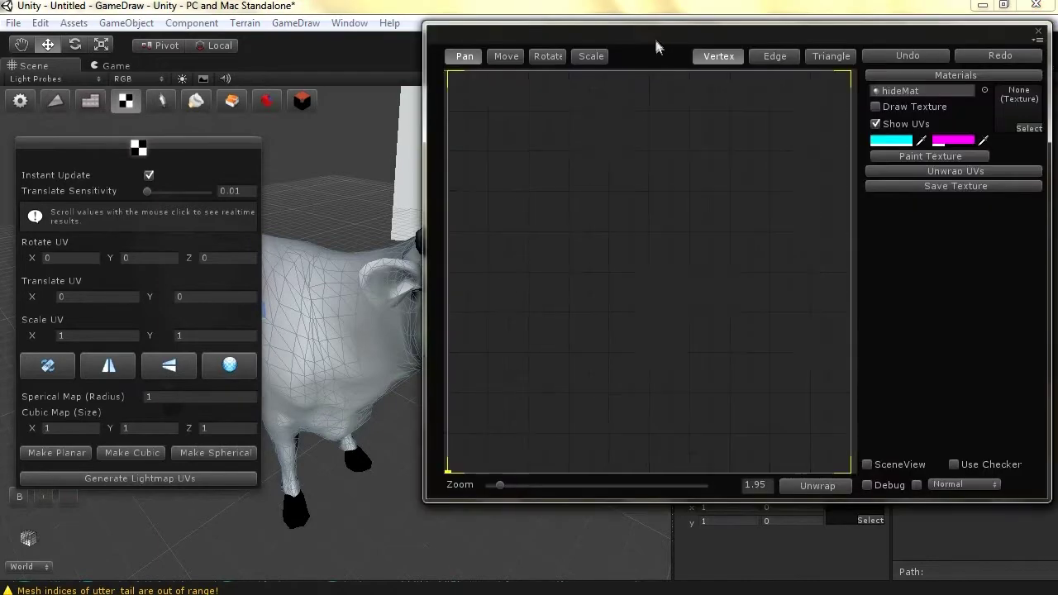
pyautogui.moveTo(654, 35); pyautogui.dragTo(641, 43)
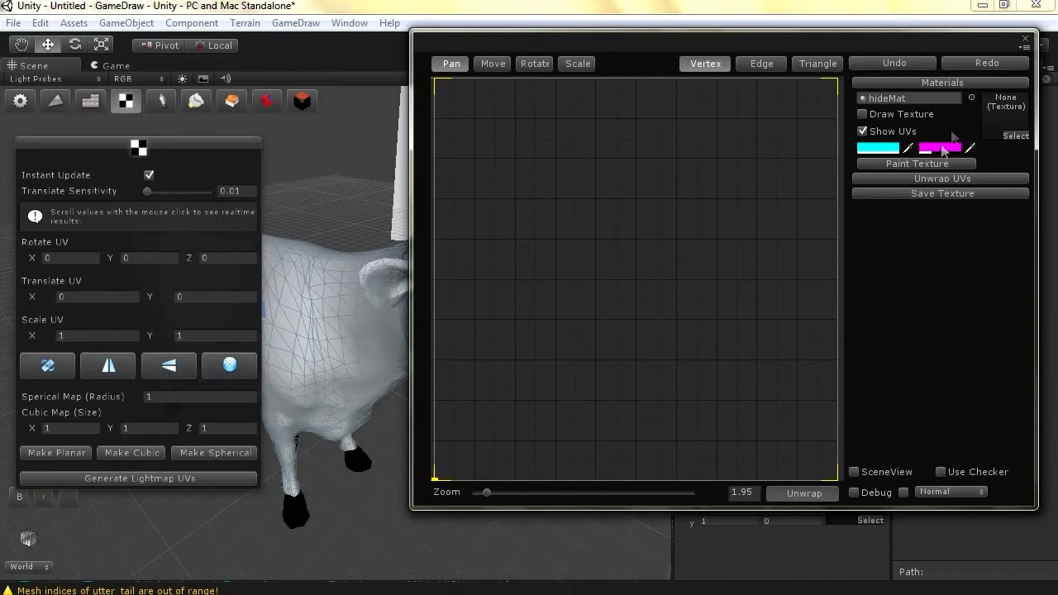
pyautogui.click(890, 102)
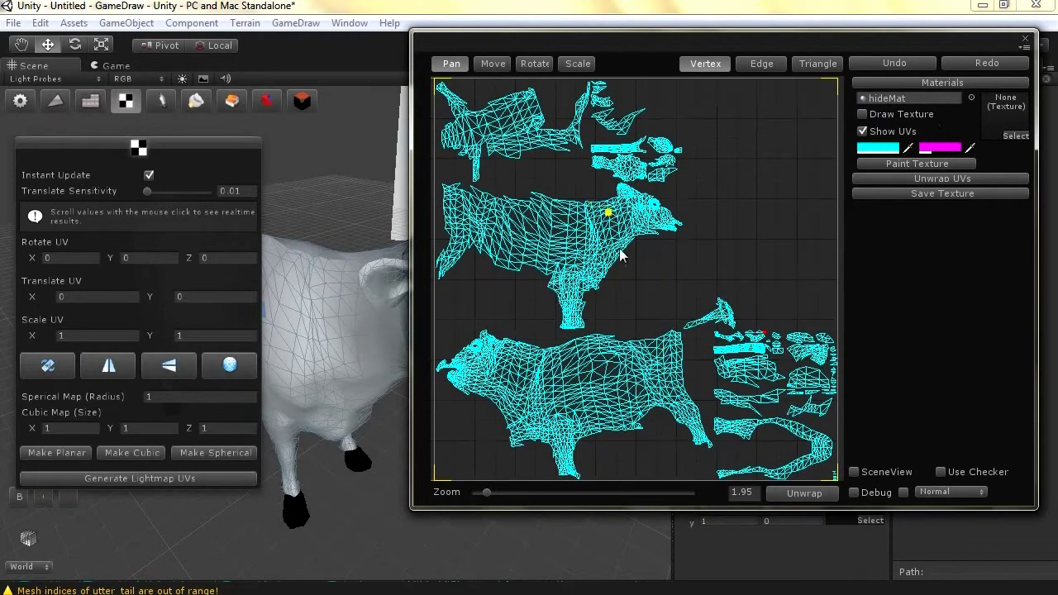
# Step: Assign the cow texture to hideMat and draw it behind the UV layout
pyautogui.click(872, 134)
pyautogui.click(872, 135)
pyautogui.click(1013, 137)
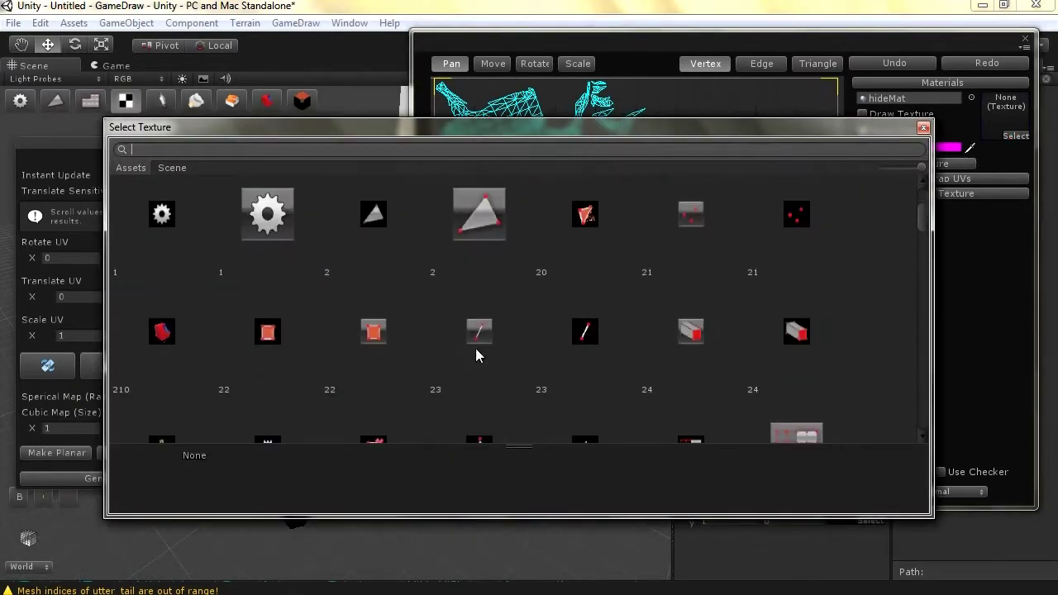
pyautogui.write('cow')
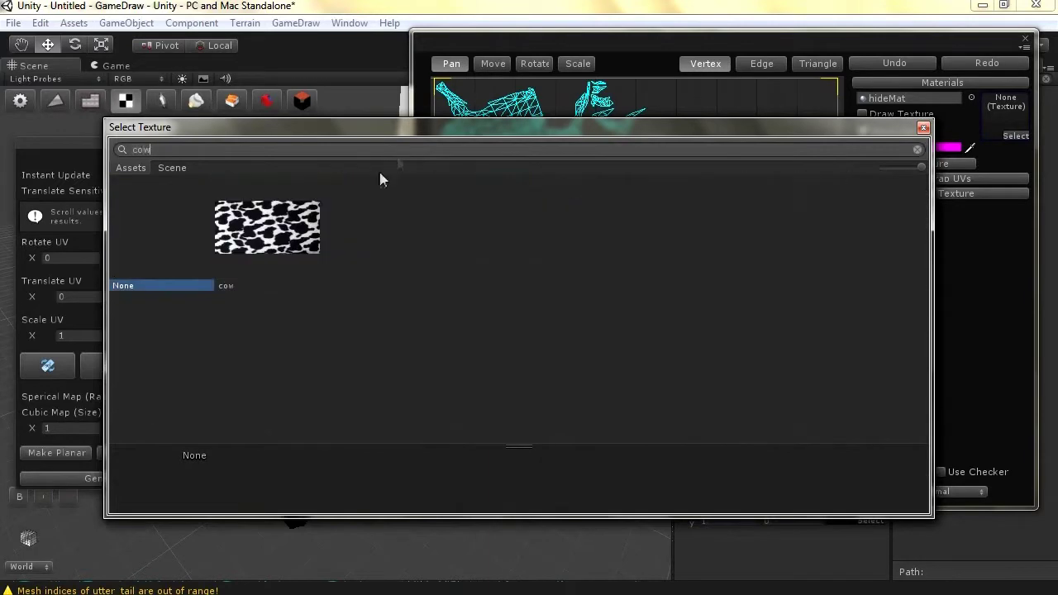
pyautogui.doubleClick(265, 223)
pyautogui.click(862, 114)
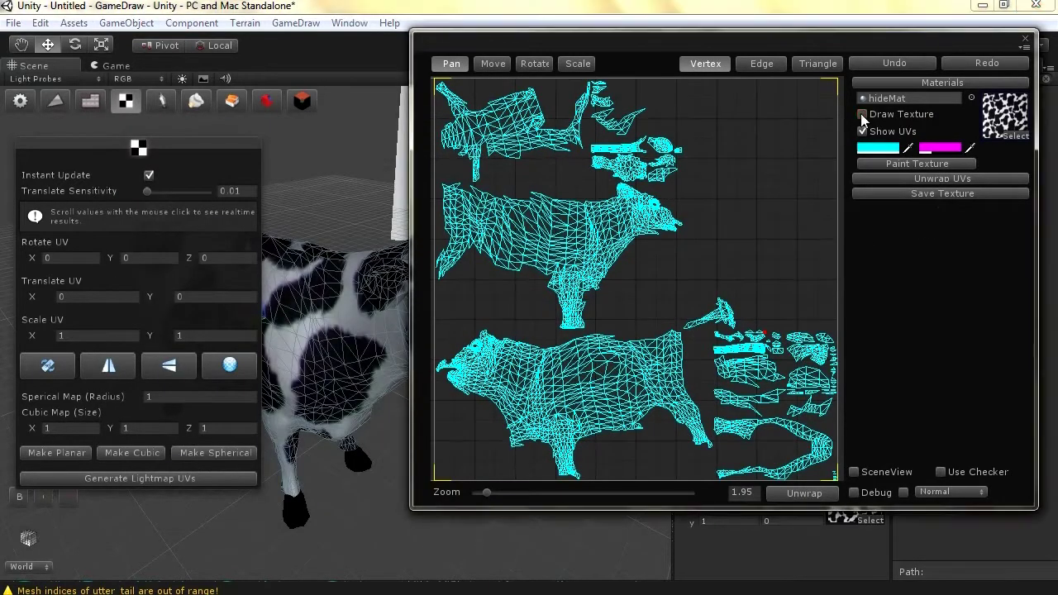
# Step: Select the vertices of all UV islands in the upper half of the layout and move them slightly to the right
pyautogui.moveTo(545, 293)
pyautogui.mouseDown()
pyautogui.moveTo(553, 300)
pyautogui.moveTo(546, 294)
pyautogui.mouseUp()
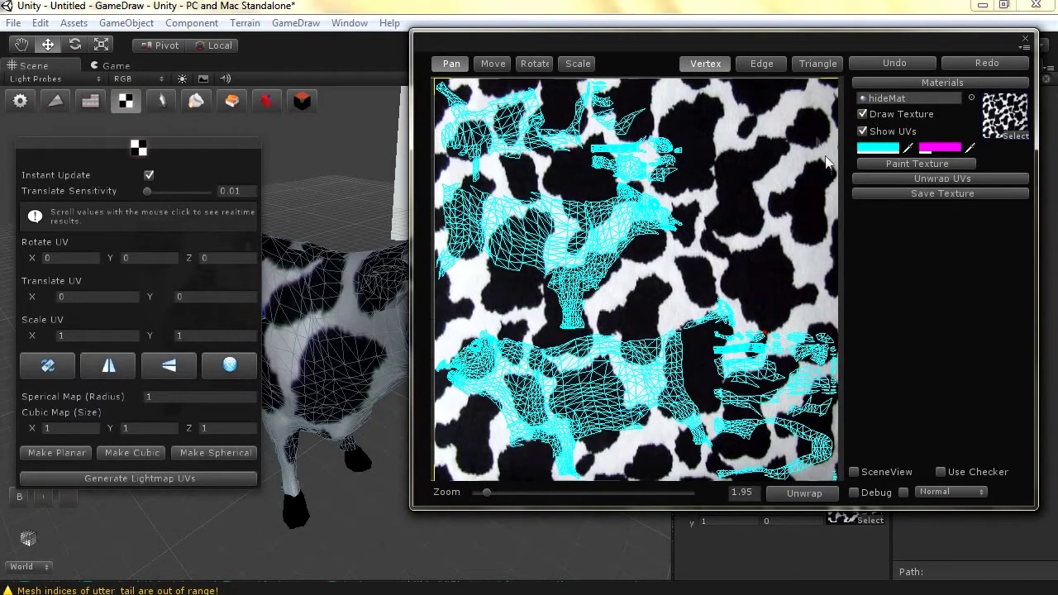
pyautogui.moveTo(707, 184)
pyautogui.mouseDown()
pyautogui.moveTo(697, 193)
pyautogui.moveTo(712, 186)
pyautogui.mouseUp()
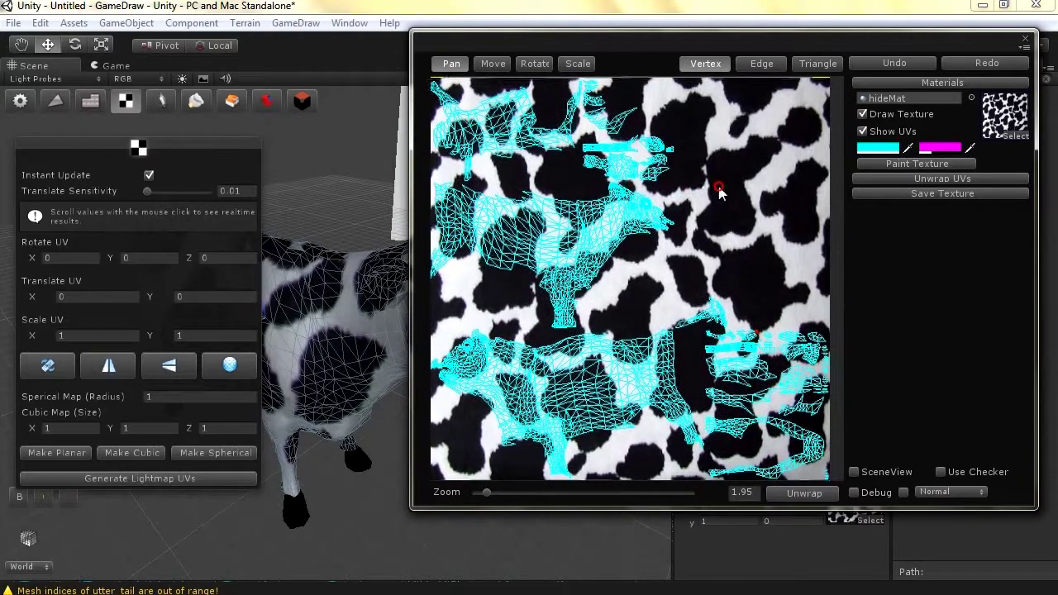
pyautogui.click(493, 64)
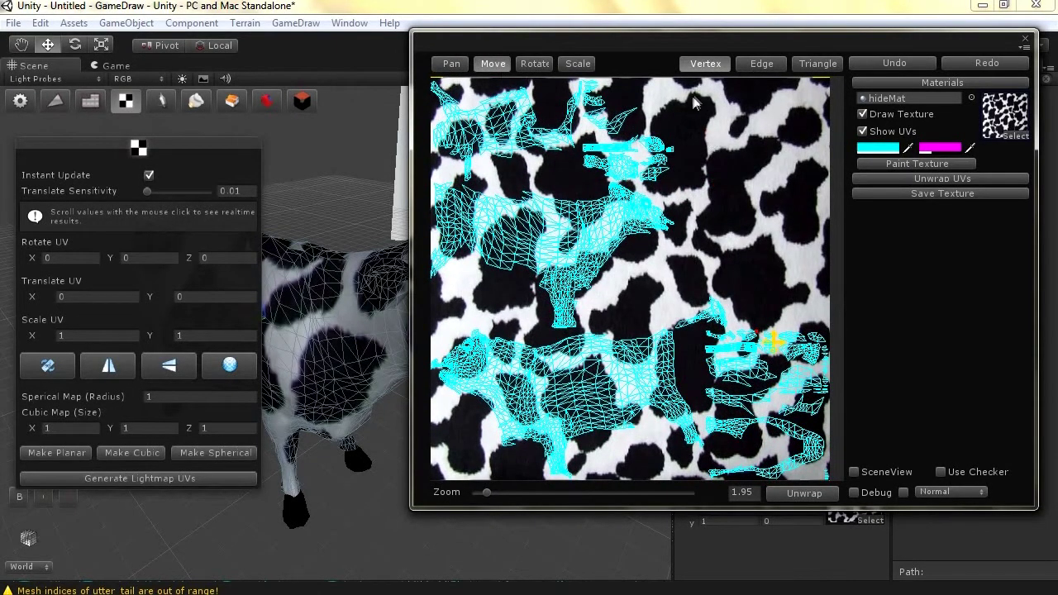
pyautogui.moveTo(707, 134); pyautogui.dragTo(434, 73)
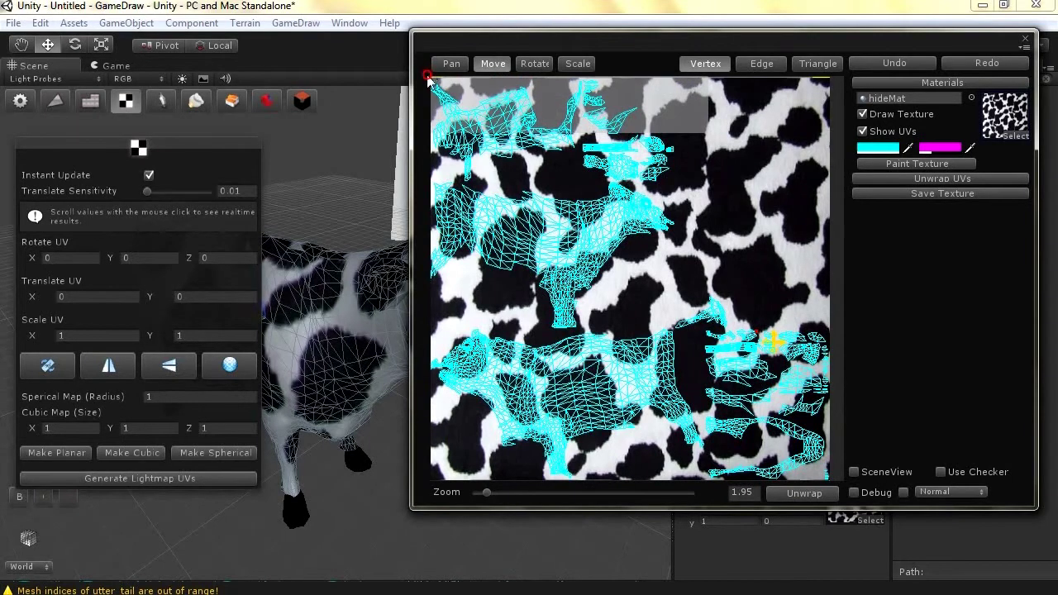
pyautogui.click(702, 155)
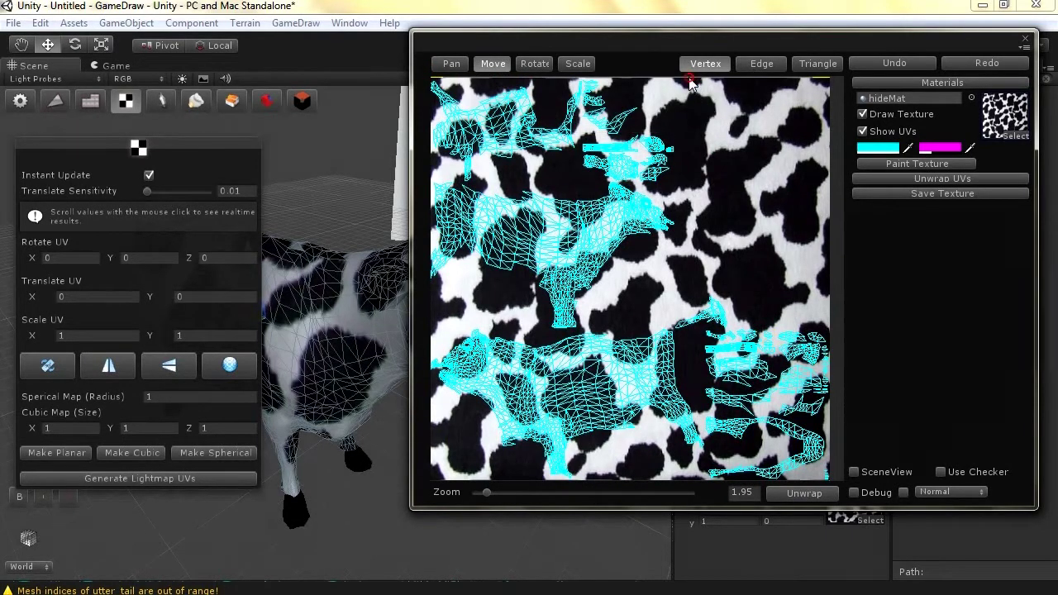
pyautogui.moveTo(689, 79); pyautogui.dragTo(438, 320)
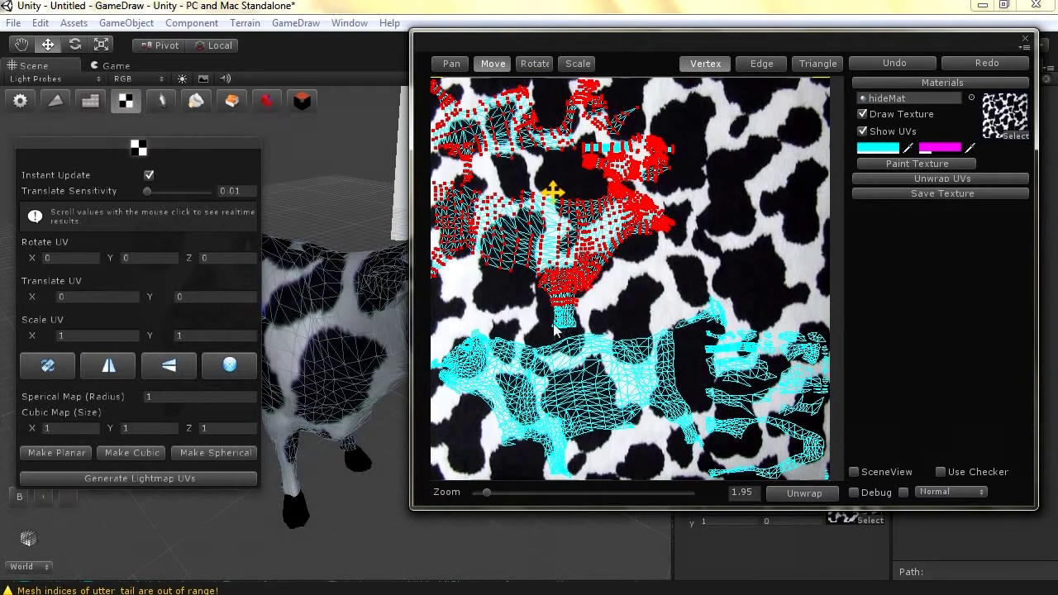
pyautogui.moveTo(592, 295); pyautogui.dragTo(531, 334)
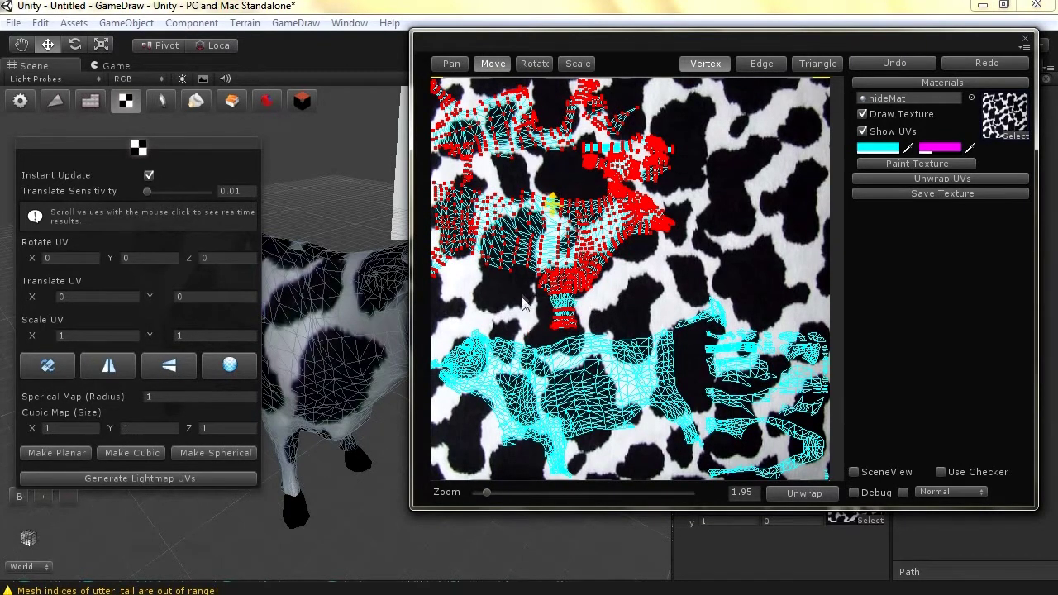
pyautogui.moveTo(517, 284); pyautogui.dragTo(586, 317)
pyautogui.moveTo(552, 202); pyautogui.dragTo(583, 204)
# Step: Add the left-behind vertices at the layout's left edge to the selection and shift the upper islands further right together
pyautogui.scroll(-1, 535, 258)
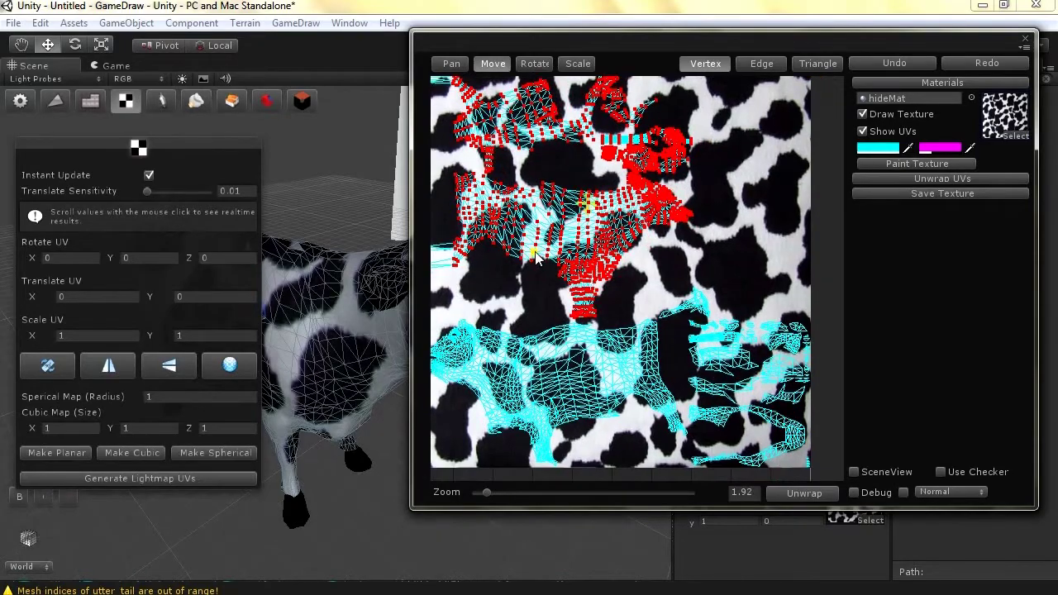
pyautogui.scroll(-1, 536, 258)
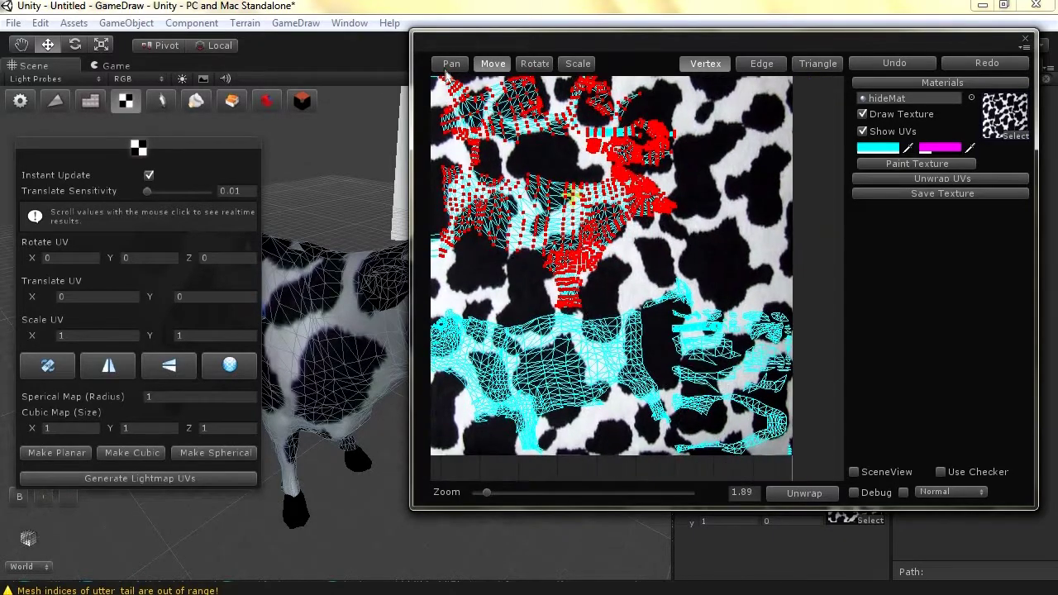
pyautogui.click(451, 64)
pyautogui.moveTo(470, 163); pyautogui.dragTo(415, 140)
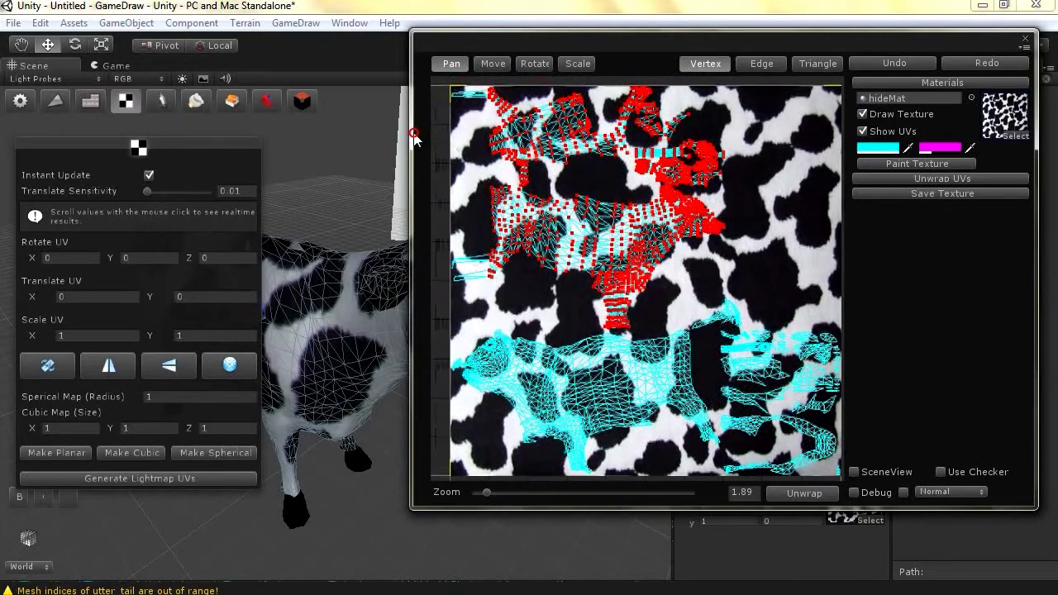
pyautogui.click(493, 64)
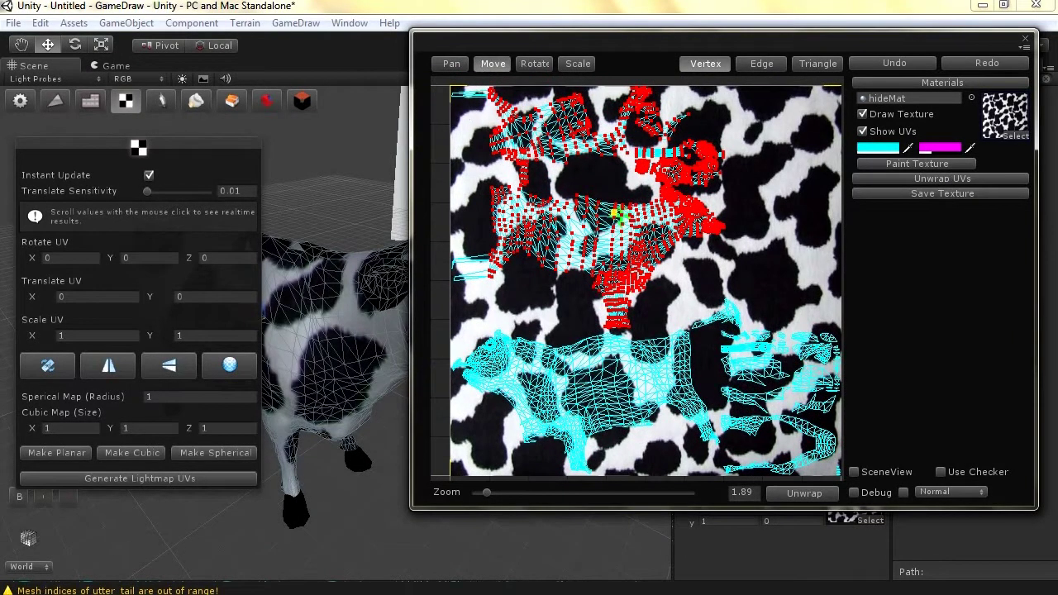
pyautogui.moveTo(619, 216); pyautogui.dragTo(589, 218)
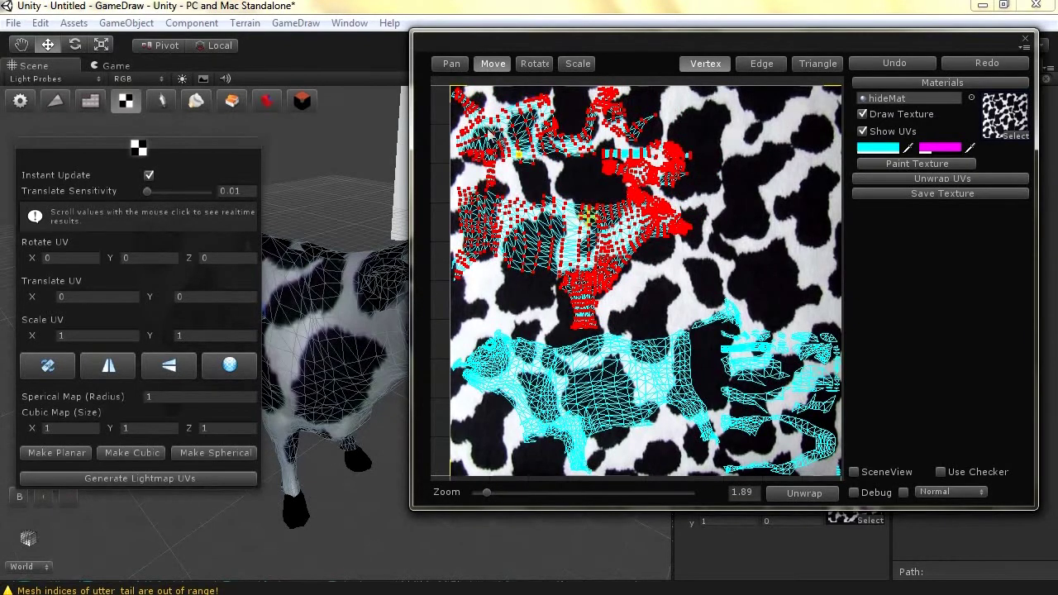
pyautogui.moveTo(434, 81); pyautogui.dragTo(466, 285)
pyautogui.moveTo(577, 216); pyautogui.dragTo(641, 216)
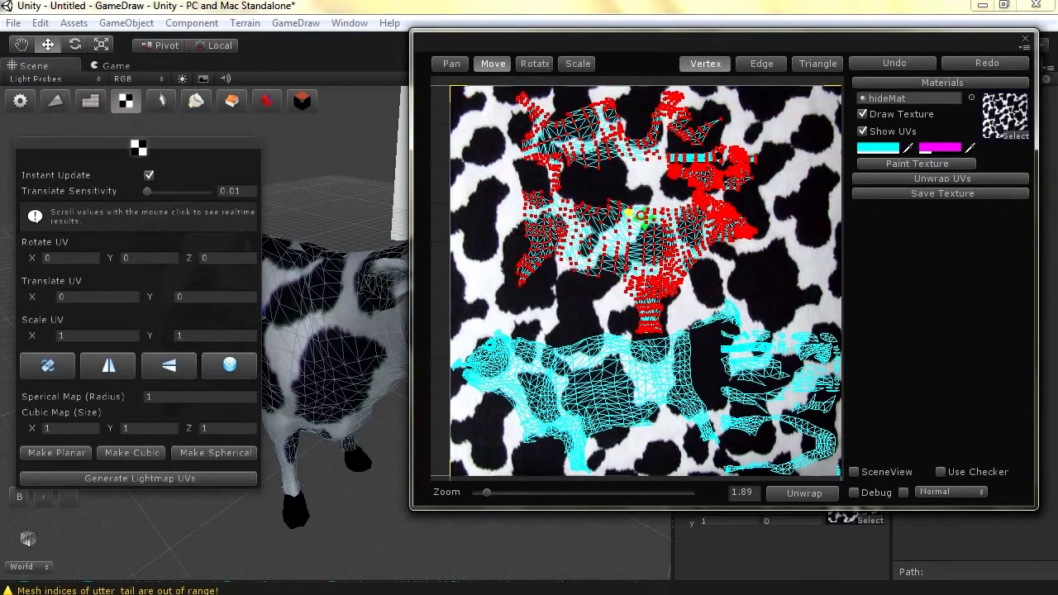
# Step: Select the edges of the topmost UV islands and move them right, clear of the cow side profile
pyautogui.click(748, 65)
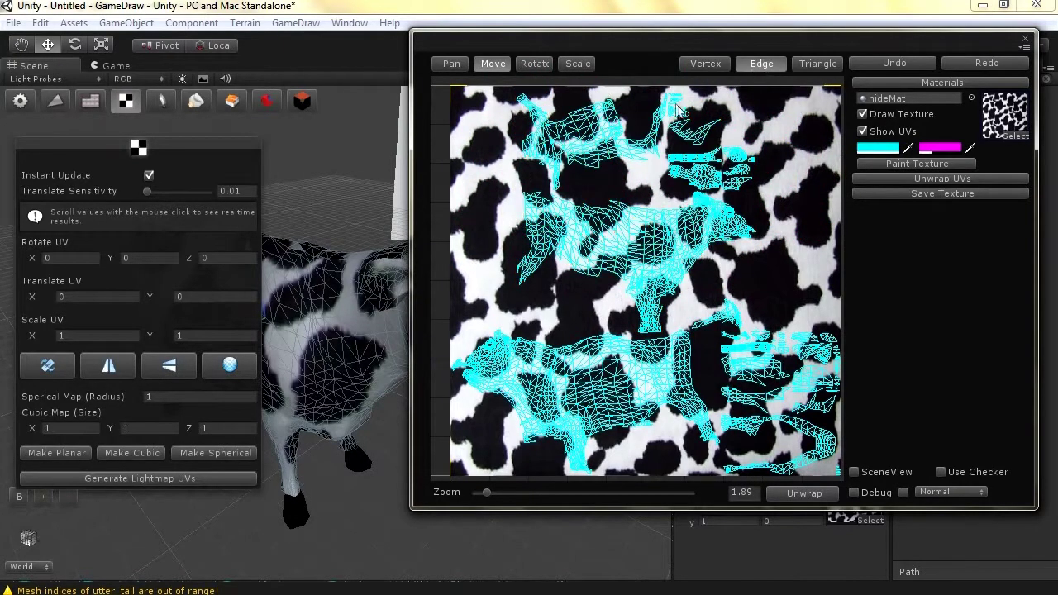
pyautogui.moveTo(492, 88); pyautogui.dragTo(765, 198)
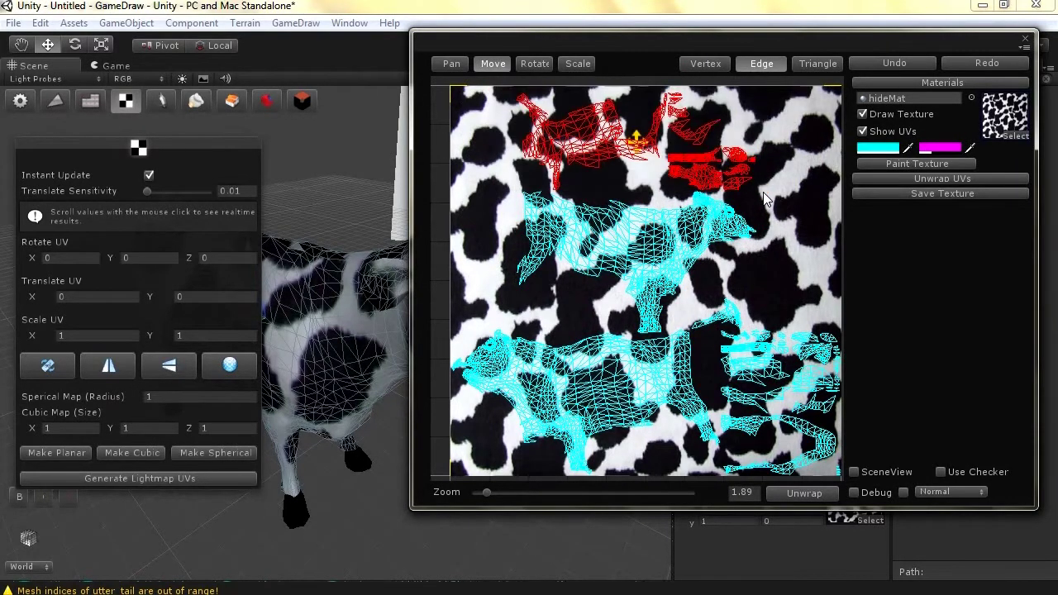
pyautogui.moveTo(635, 142); pyautogui.dragTo(724, 152)
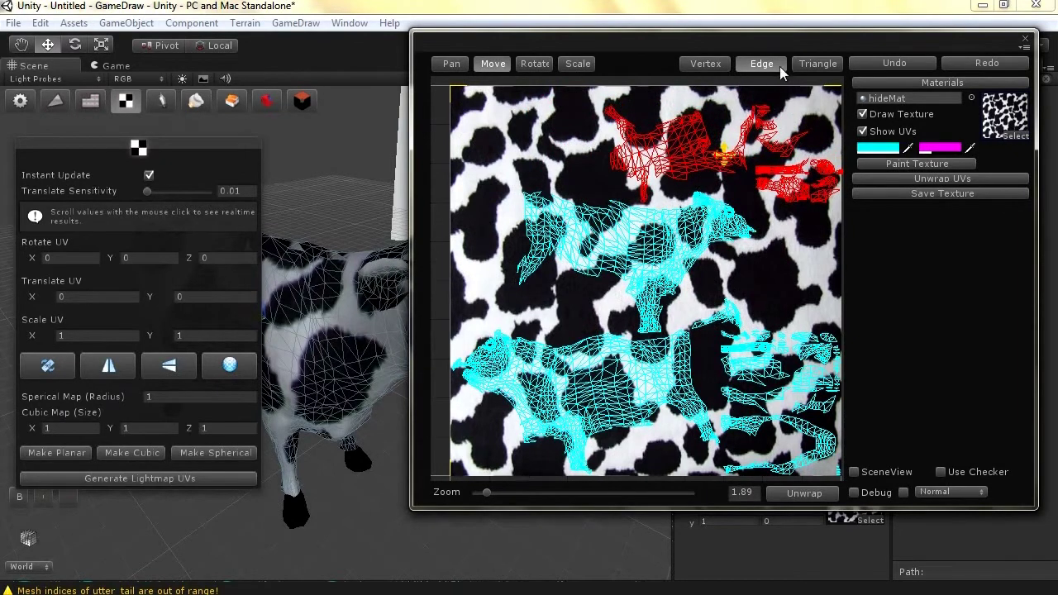
# Step: Select the triangles of the curved island in the layout's lower-right corner and move them straight up above the small islands
pyautogui.click(805, 63)
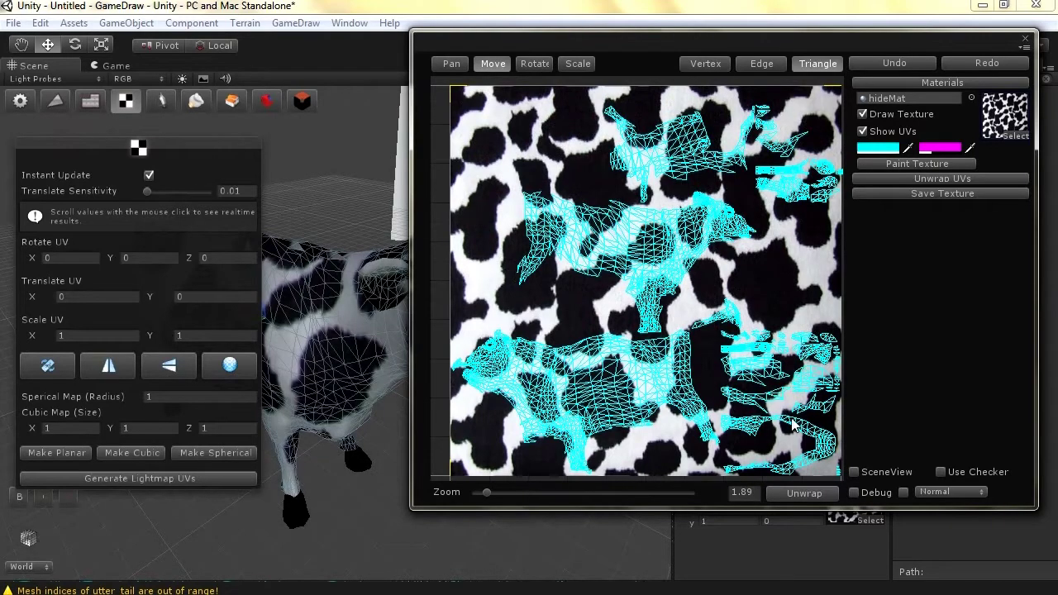
pyautogui.scroll(3, 767, 442)
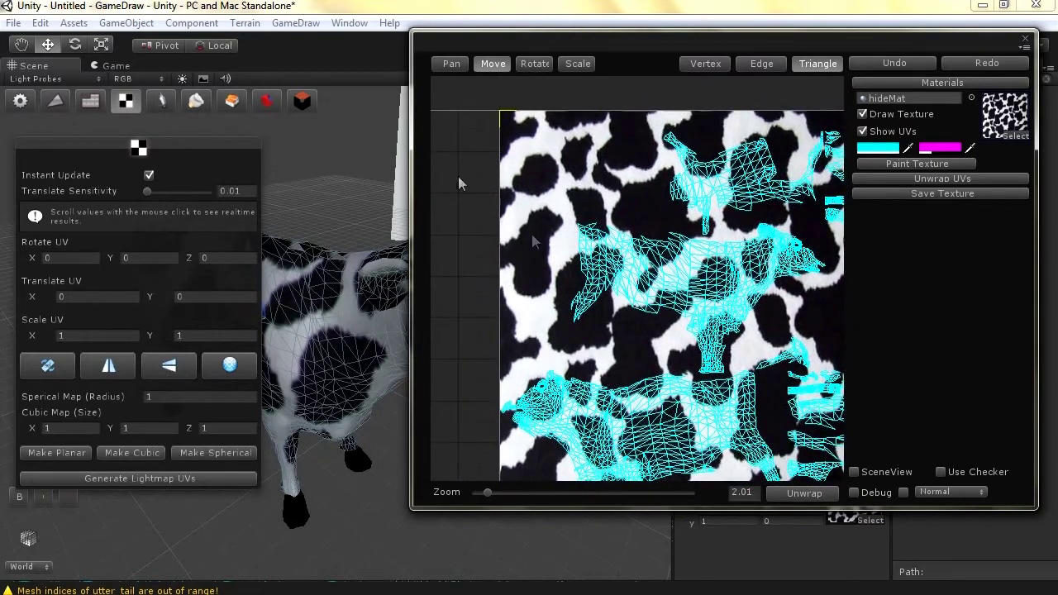
pyautogui.click(446, 62)
pyautogui.moveTo(512, 132); pyautogui.dragTo(834, 475)
pyautogui.scroll(5, 763, 393)
pyautogui.moveTo(761, 392); pyautogui.dragTo(618, 303)
pyautogui.click(491, 64)
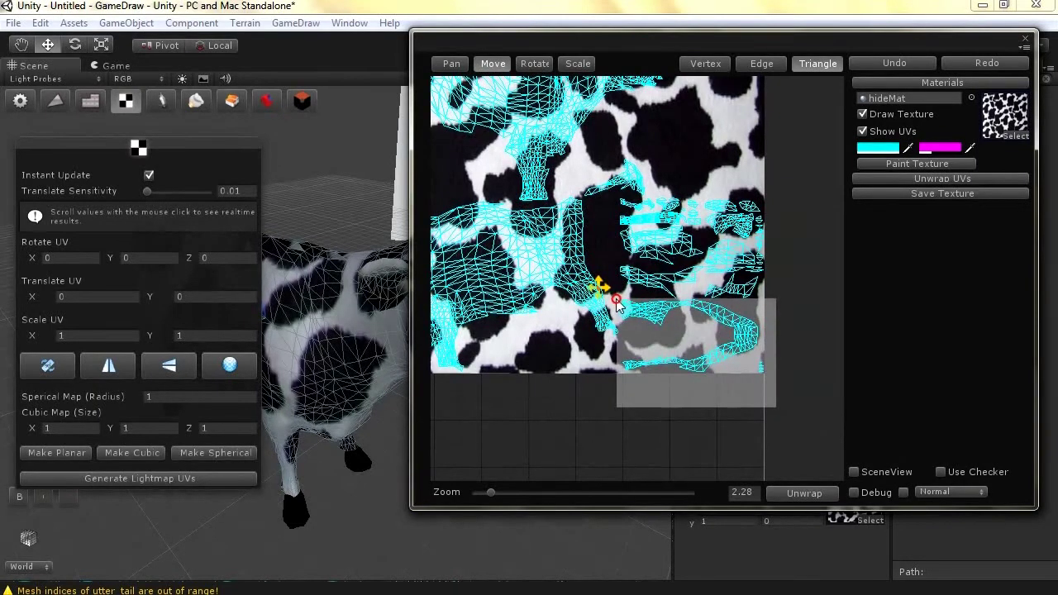
pyautogui.moveTo(616, 299); pyautogui.dragTo(618, 302)
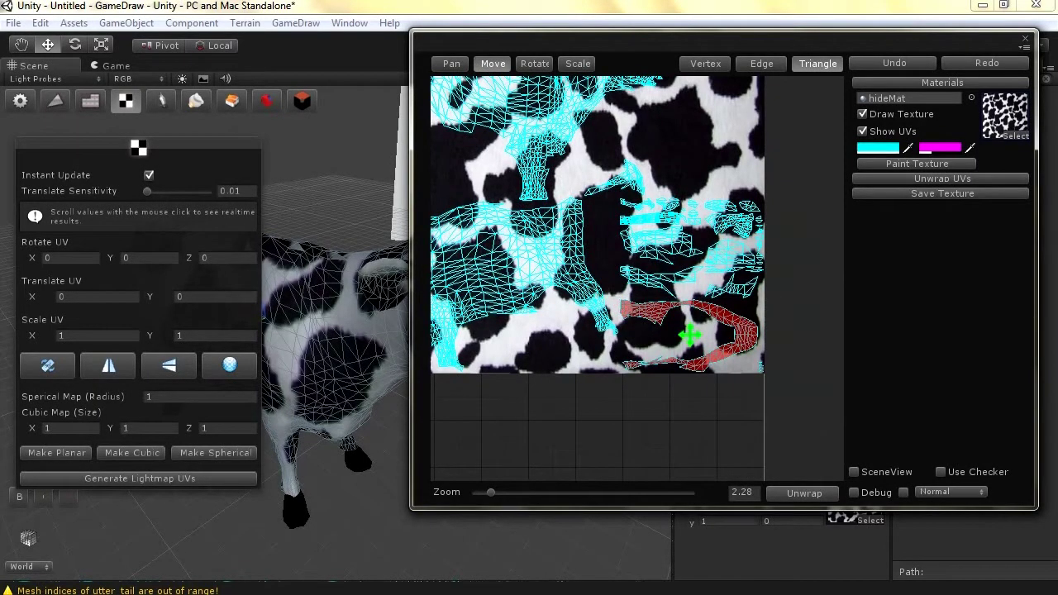
pyautogui.moveTo(689, 334); pyautogui.dragTo(693, 127)
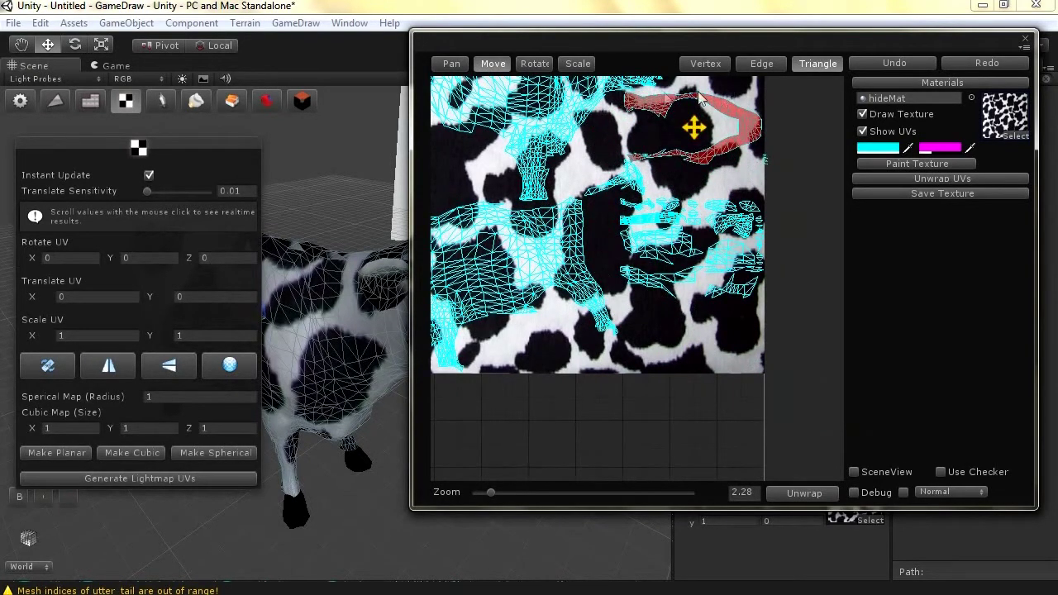
# Step: Rotate the selected curved UV island about a quarter turn so its open end faces down, and fine-tune its size and position
pyautogui.click(538, 65)
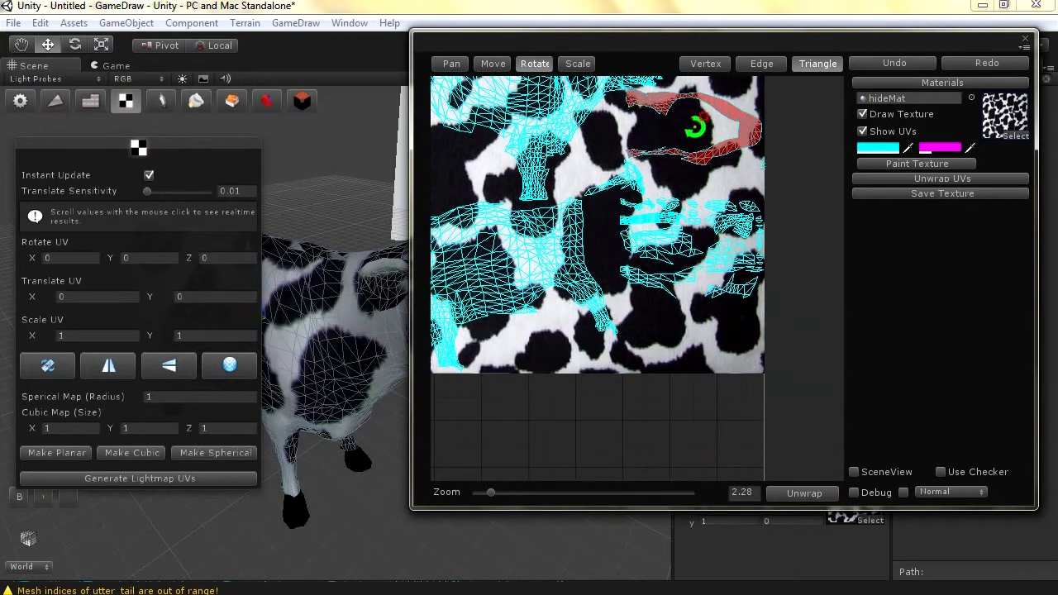
pyautogui.moveTo(703, 117); pyautogui.dragTo(687, 190)
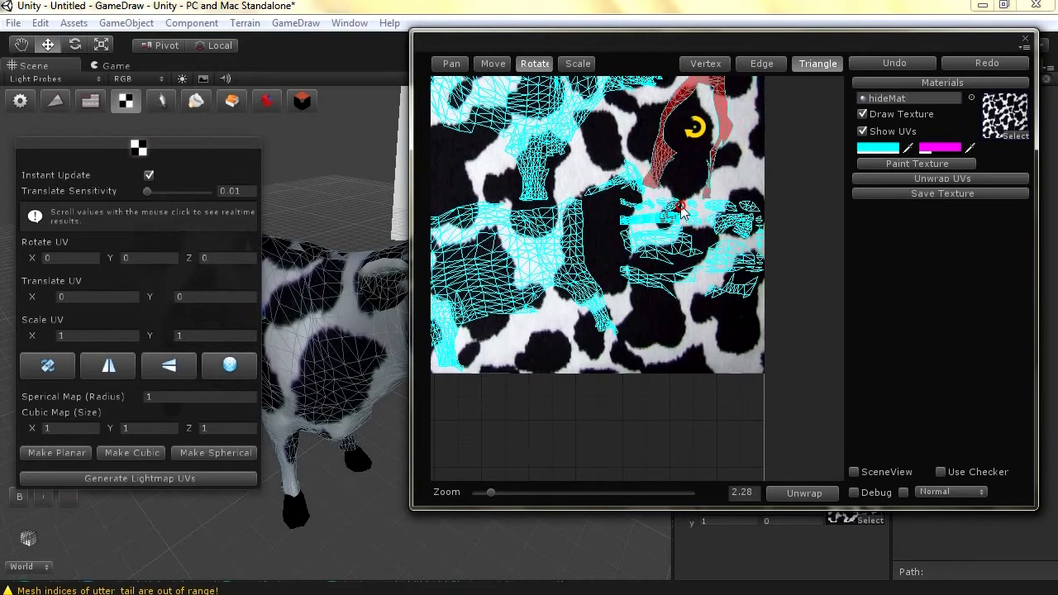
pyautogui.click(492, 63)
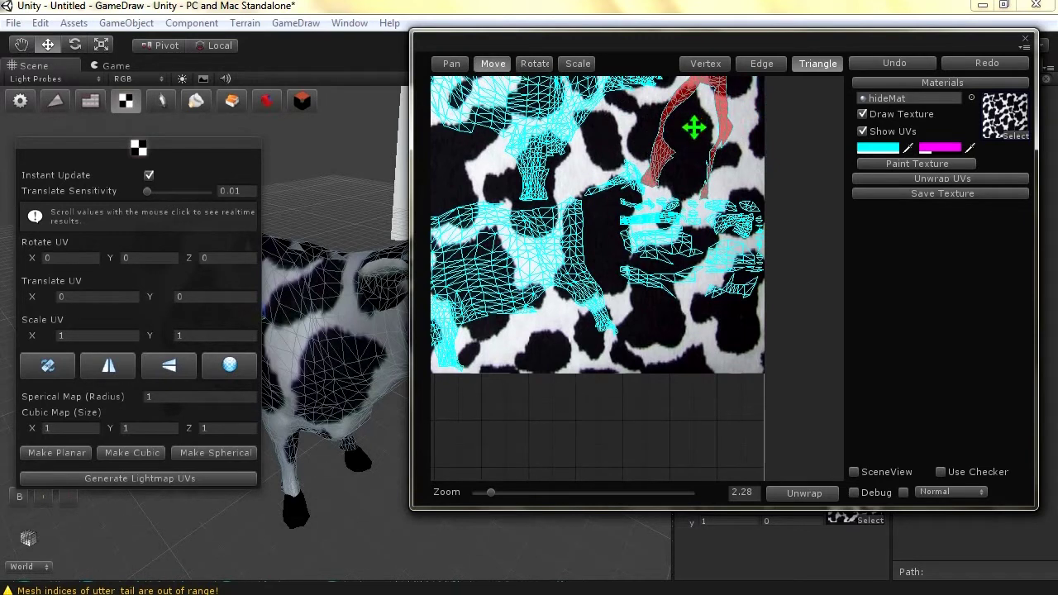
pyautogui.click(579, 64)
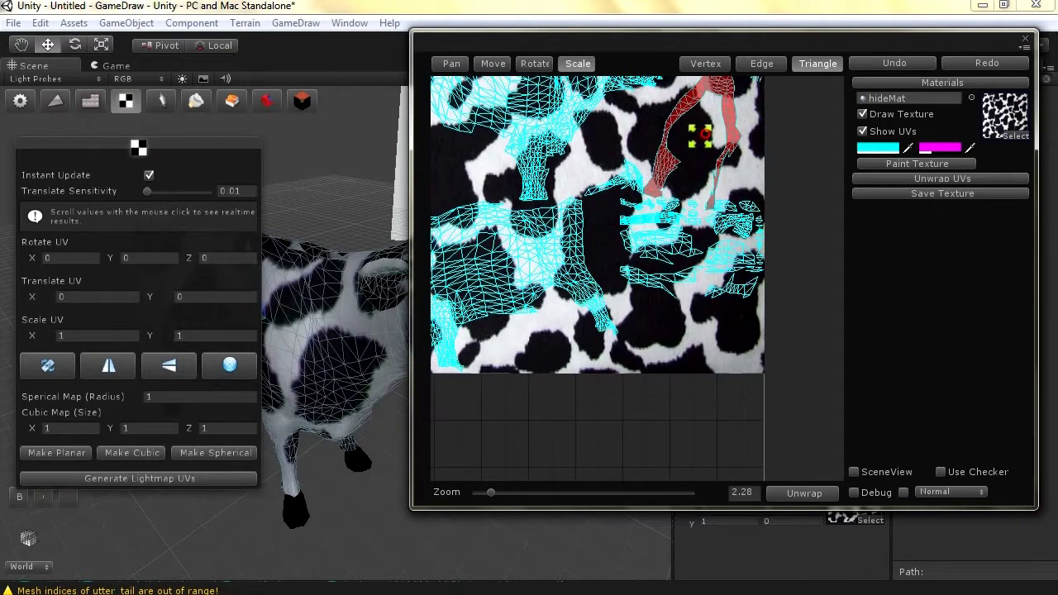
pyautogui.moveTo(705, 134); pyautogui.dragTo(704, 133)
pyautogui.scroll(1, 658, 141)
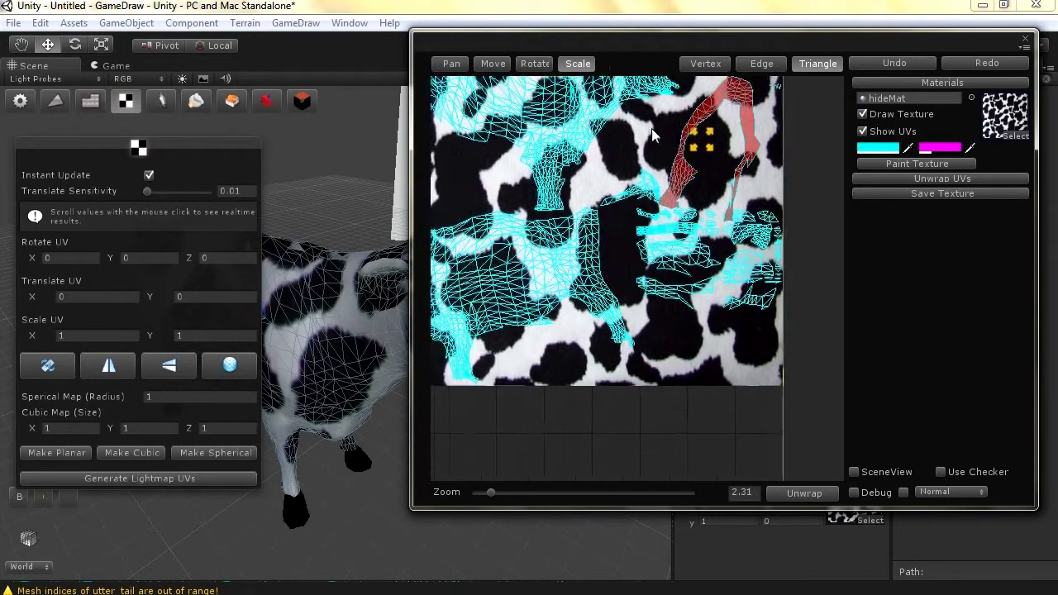
pyautogui.click(493, 64)
pyautogui.moveTo(720, 148); pyautogui.dragTo(723, 137)
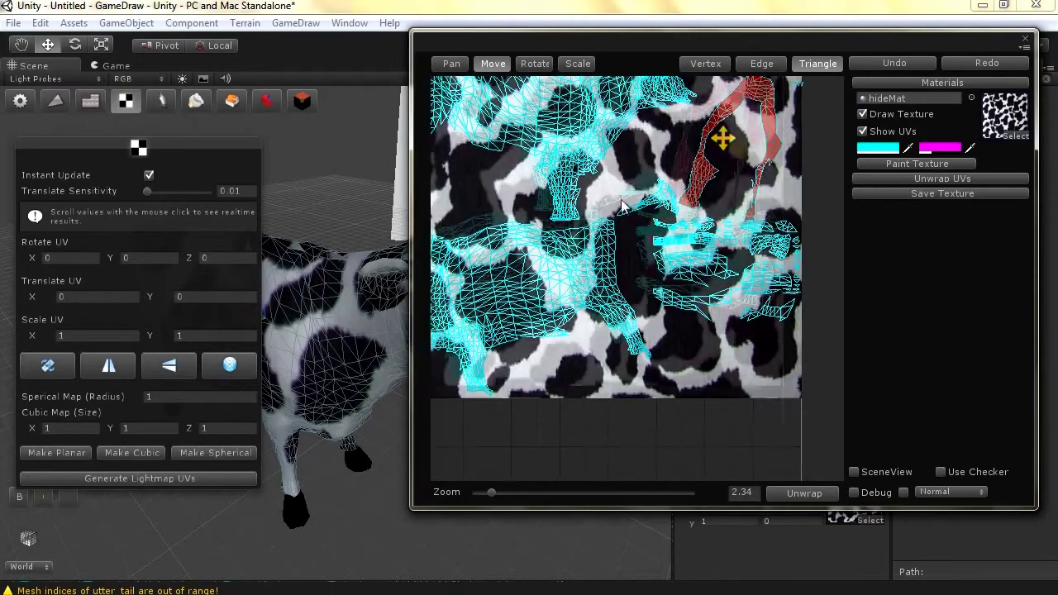
pyautogui.scroll(-1, 622, 207)
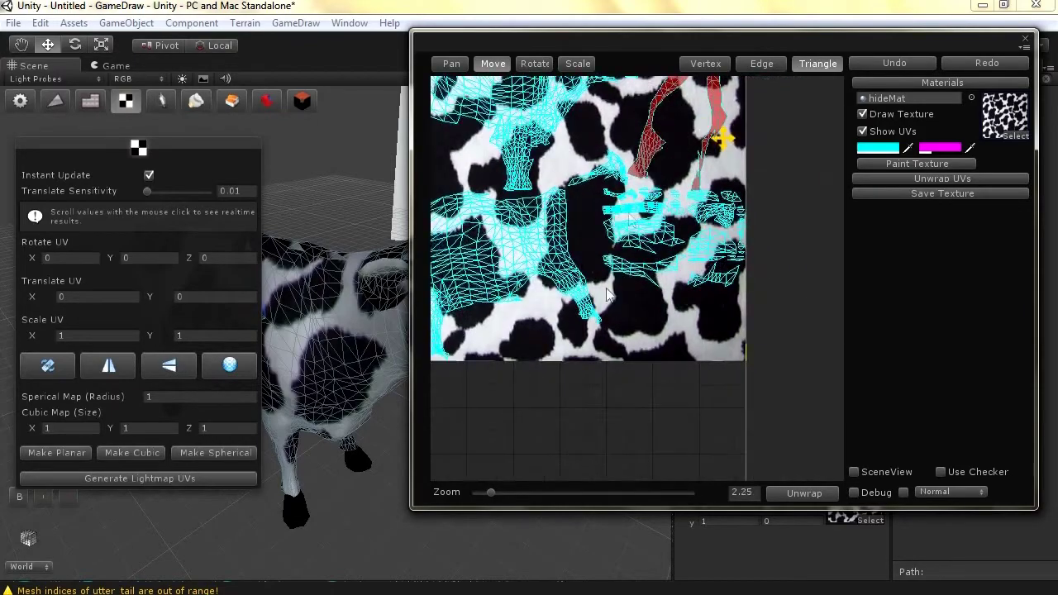
# Step: Preview the cow with the checker texture, switching the pattern to Colored and back to Normal
pyautogui.click(451, 64)
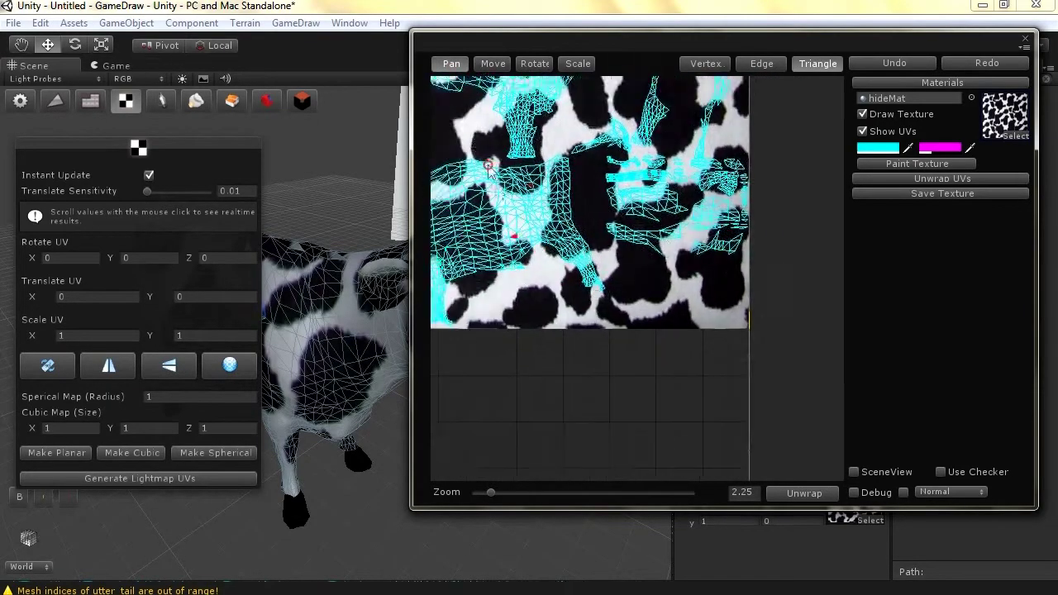
pyautogui.moveTo(451, 112); pyautogui.dragTo(433, 93)
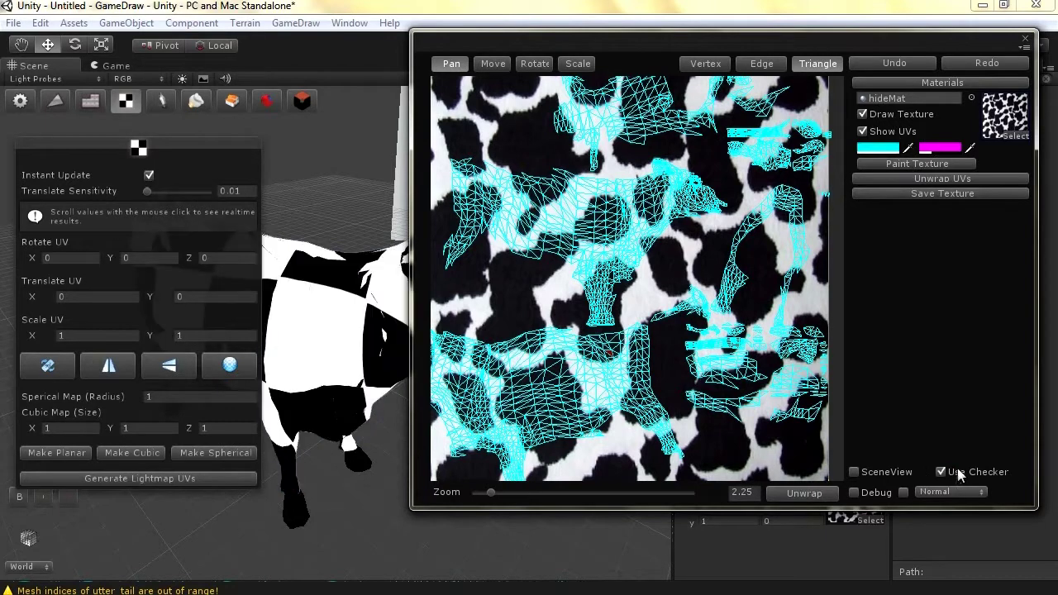
pyautogui.scroll(-8, 318, 466)
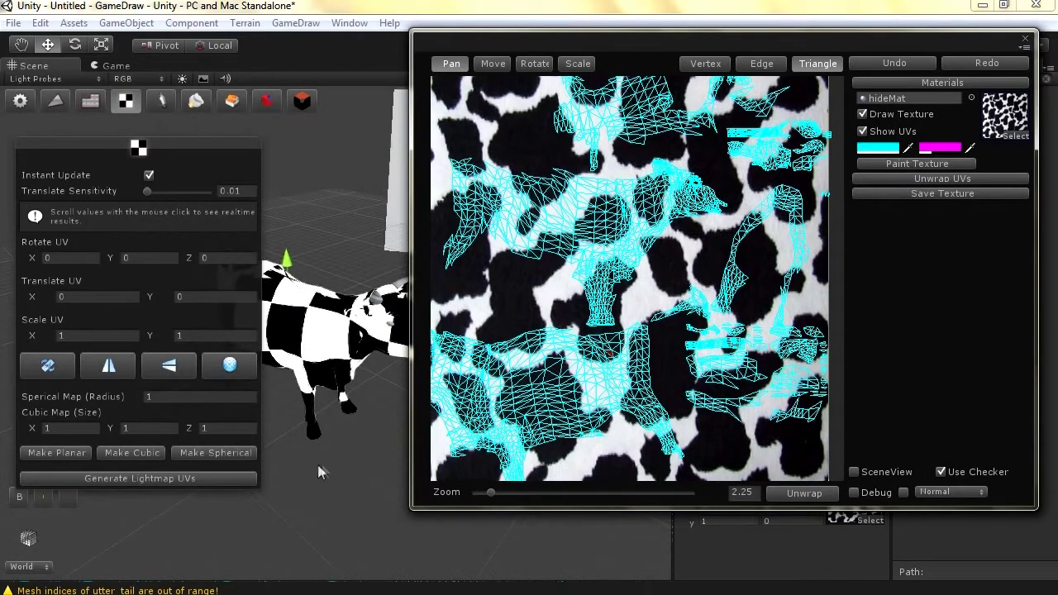
pyautogui.click(932, 493)
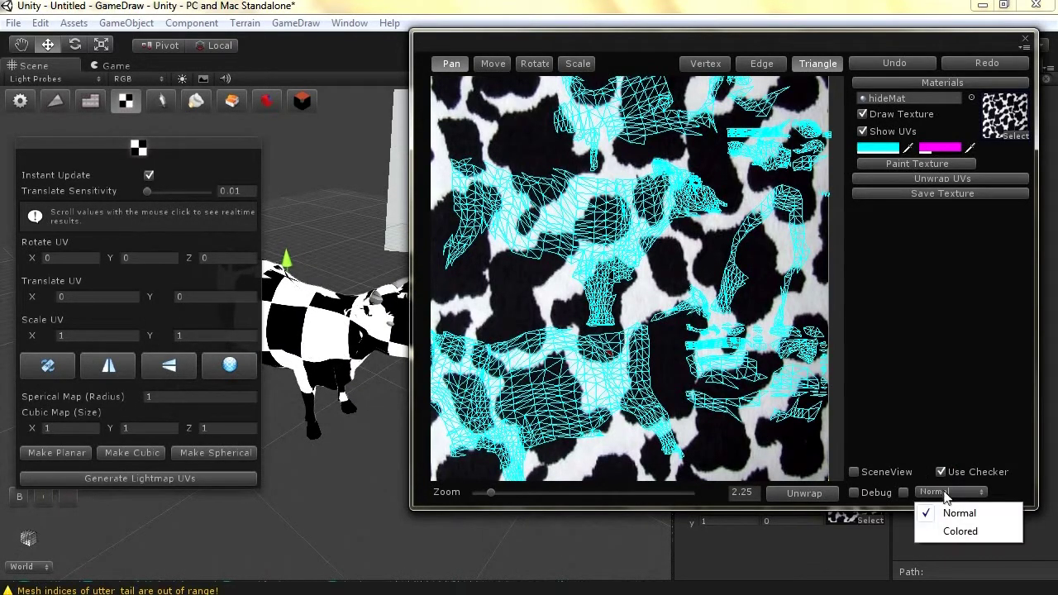
pyautogui.click(957, 532)
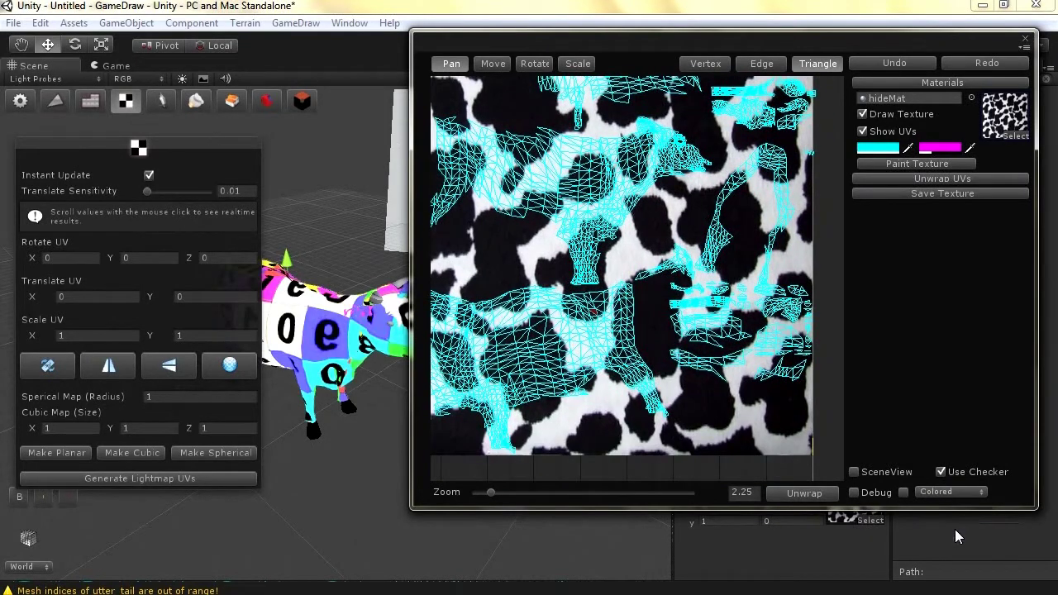
pyautogui.click(941, 495)
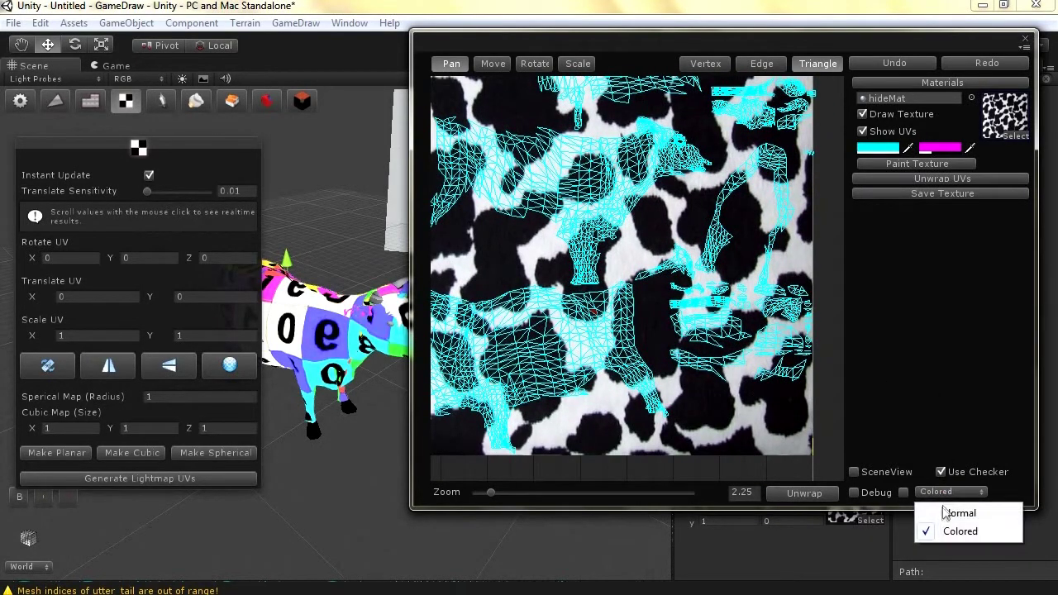
pyautogui.click(955, 510)
# Step: Turn on the debug display, move the head triangles of the upper cow profile onto its body, and undo the move
pyautogui.click(865, 496)
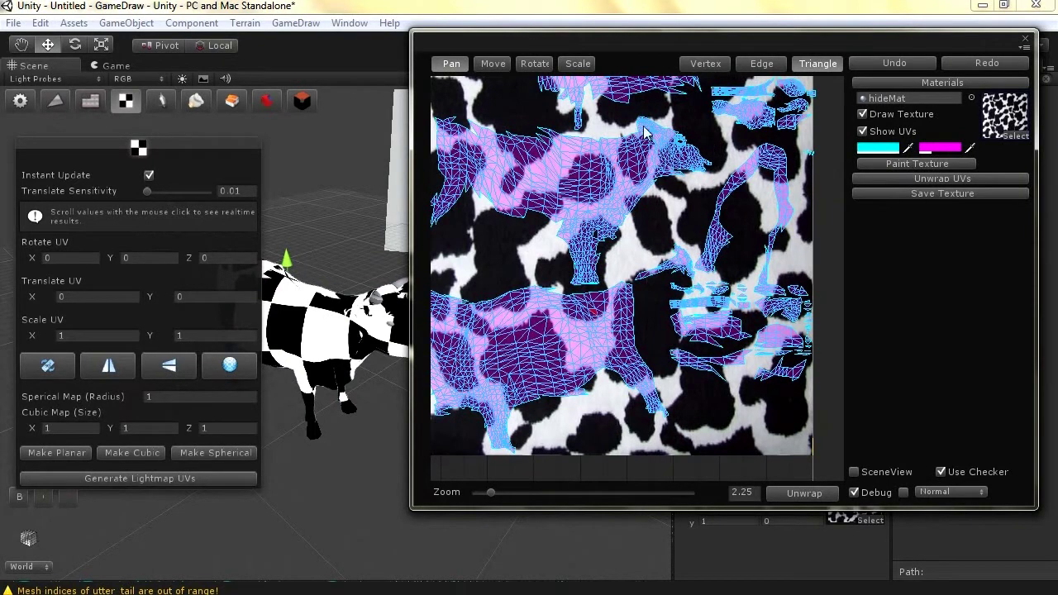
pyautogui.click(493, 64)
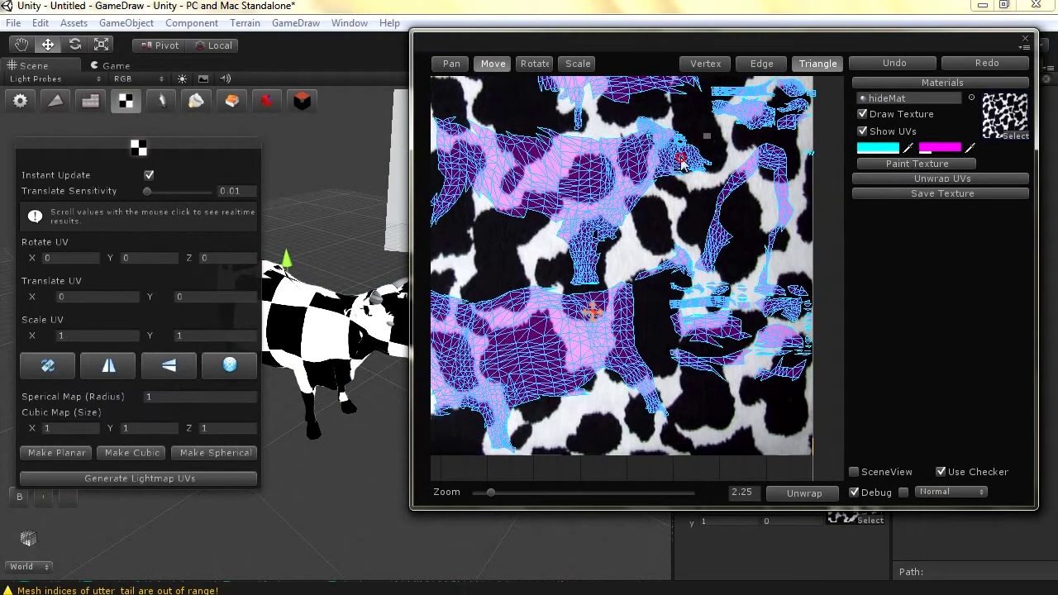
pyautogui.moveTo(681, 159); pyautogui.dragTo(573, 197)
pyautogui.scroll(1, 608, 217)
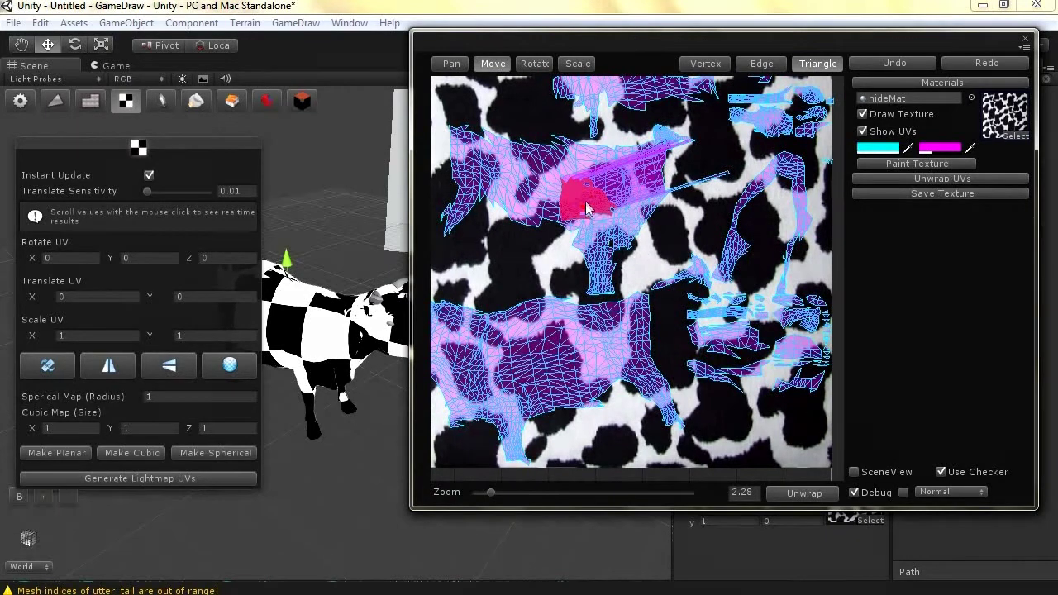
pyautogui.click(894, 64)
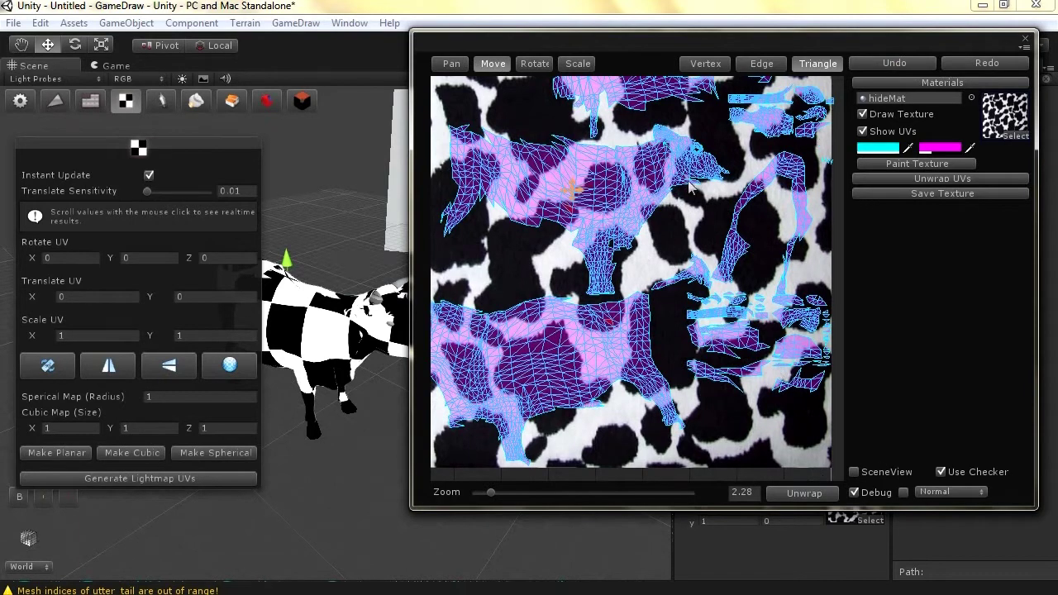
# Step: Review the UV unwrap settings, and open hideMat's texture for painting at 137% zoom with the brush selected
pyautogui.click(917, 179)
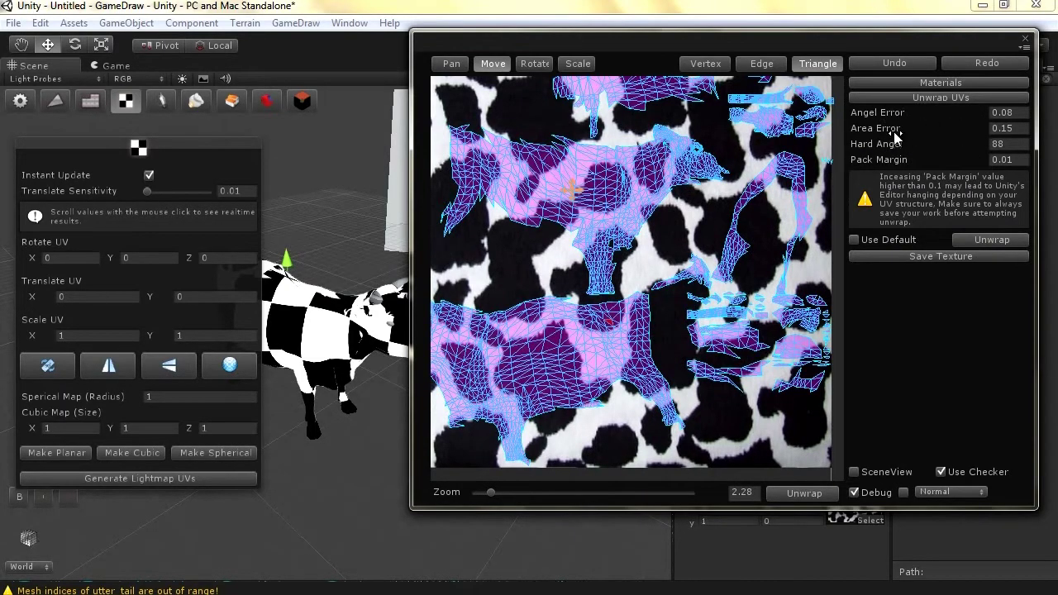
pyautogui.click(904, 83)
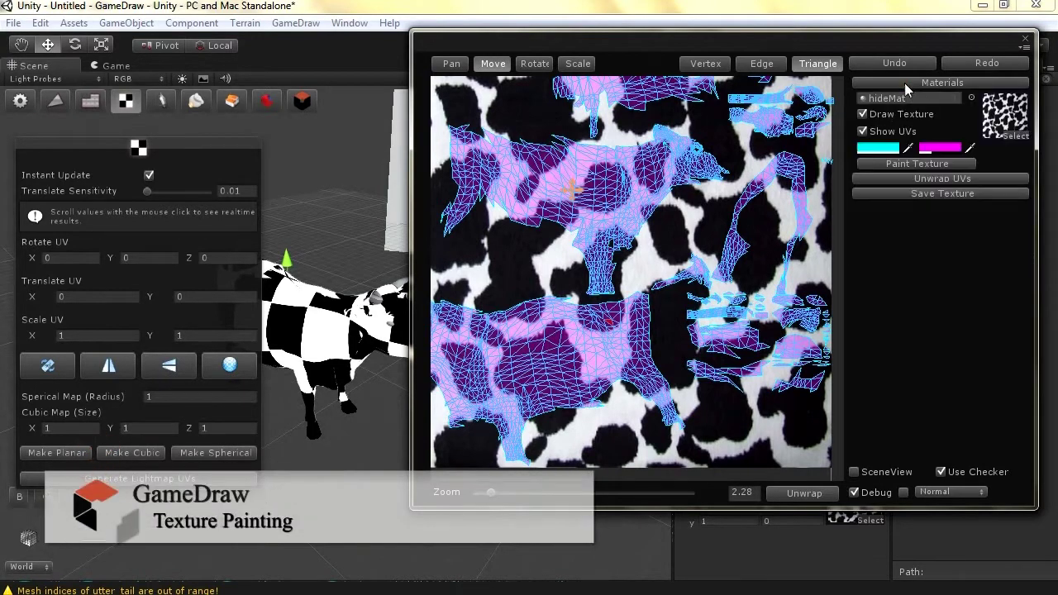
pyautogui.click(917, 165)
pyautogui.moveTo(762, 41); pyautogui.dragTo(467, 47)
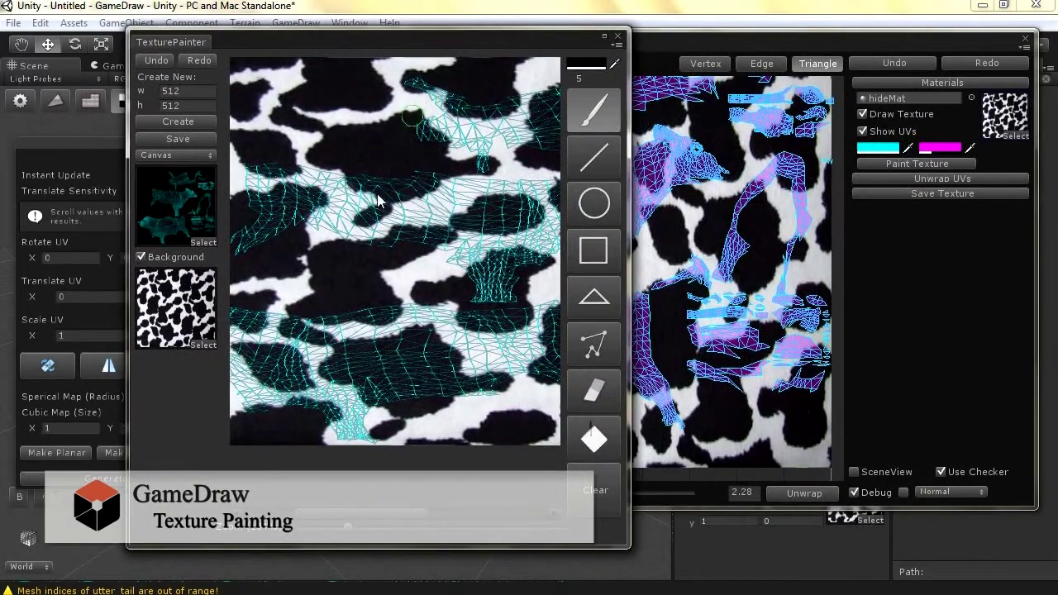
pyautogui.moveTo(345, 526); pyautogui.dragTo(337, 530)
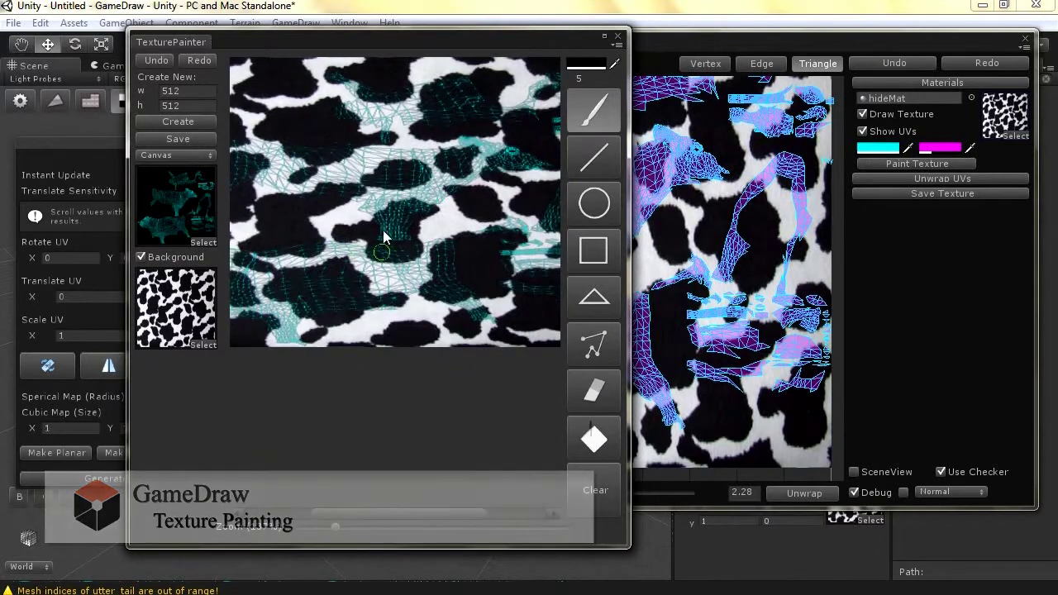
pyautogui.click(597, 105)
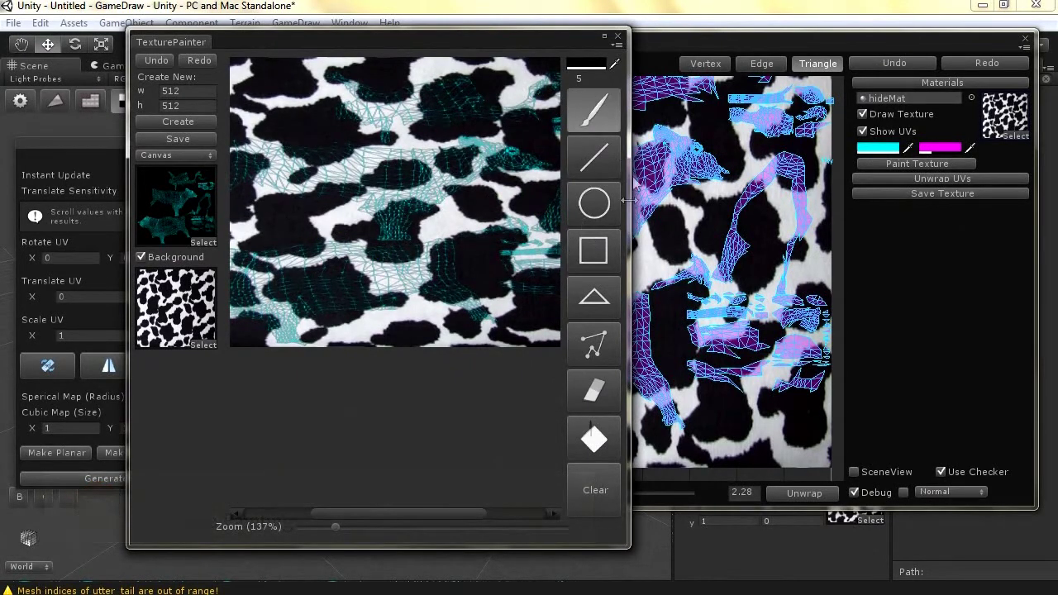
pyautogui.moveTo(393, 45)
pyautogui.mouseDown()
pyautogui.moveTo(728, 72)
pyautogui.moveTo(515, 124)
pyautogui.moveTo(479, 107)
pyautogui.mouseUp()
# Step: Turn off the checker and debug displays, and undo the black test strokes painted on the cow texture
pyautogui.click(941, 471)
pyautogui.click(881, 492)
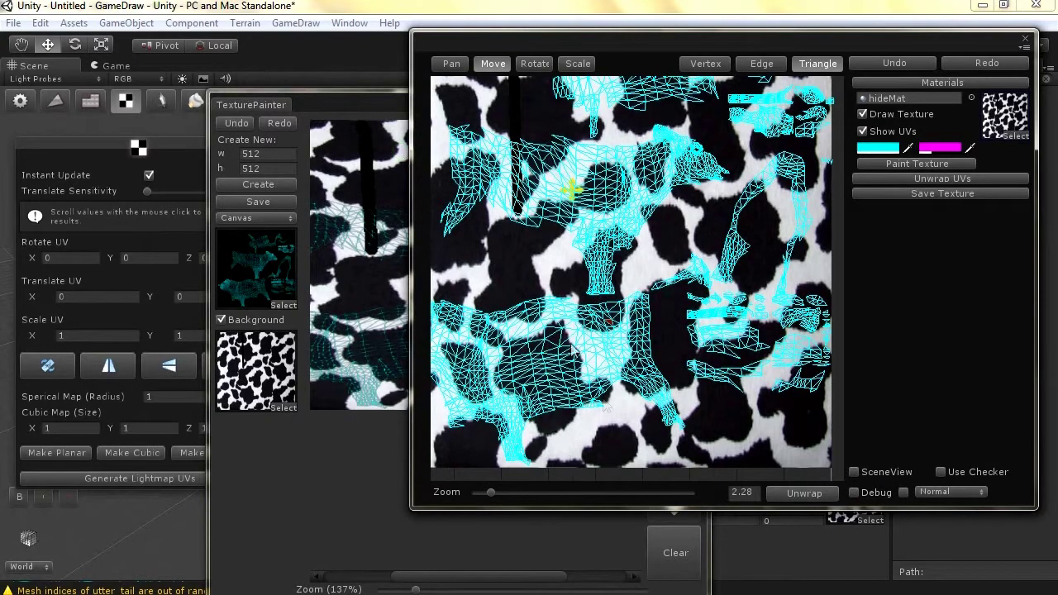
pyautogui.click(350, 134)
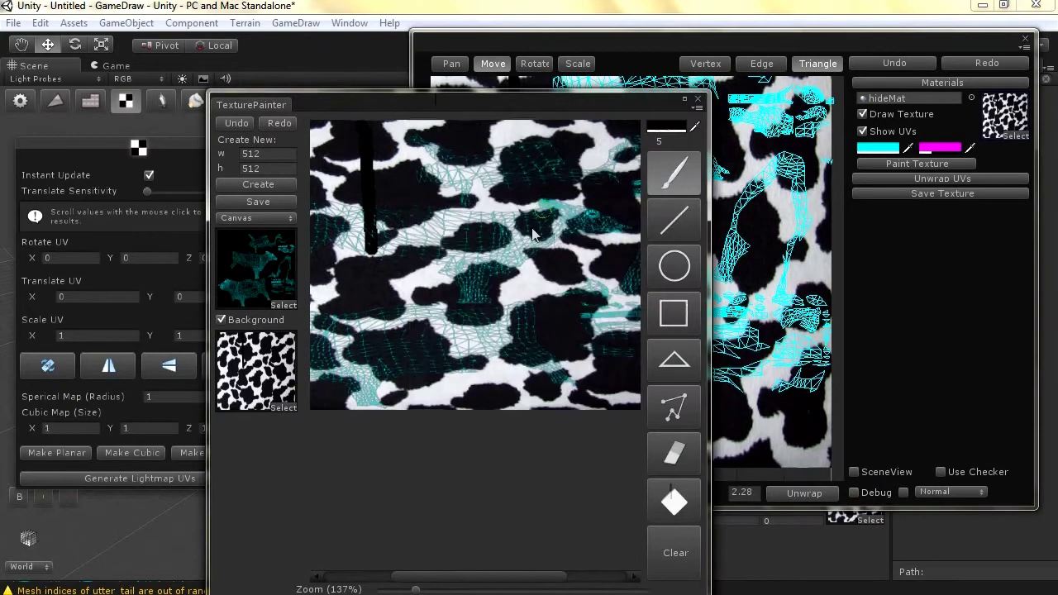
pyautogui.click(238, 123)
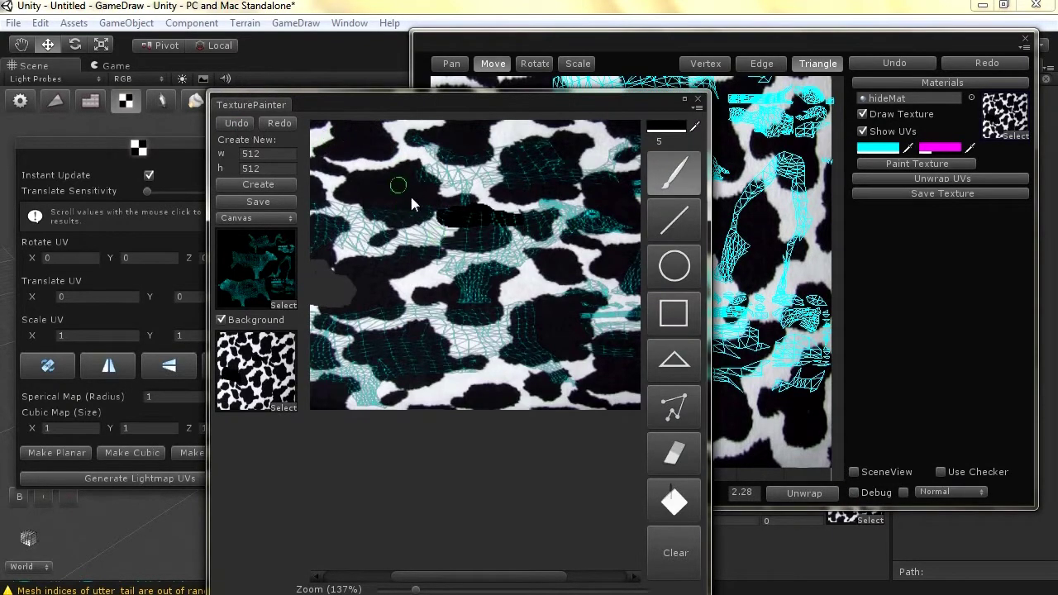
pyautogui.click(232, 124)
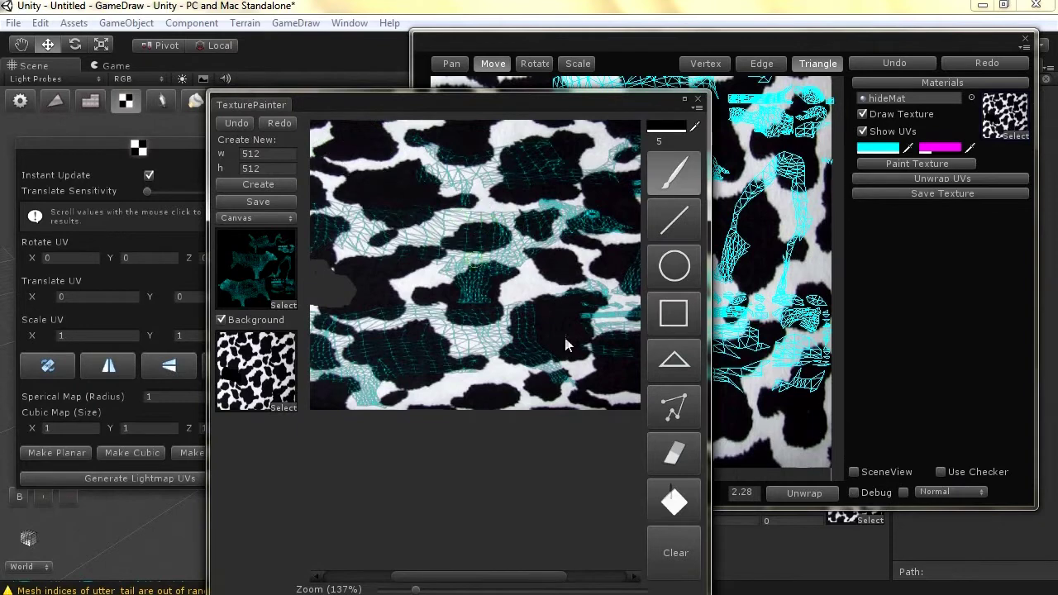
# Step: Erase texture areas around and between the upper UV islands, raising the tool size to 10
pyautogui.click(676, 452)
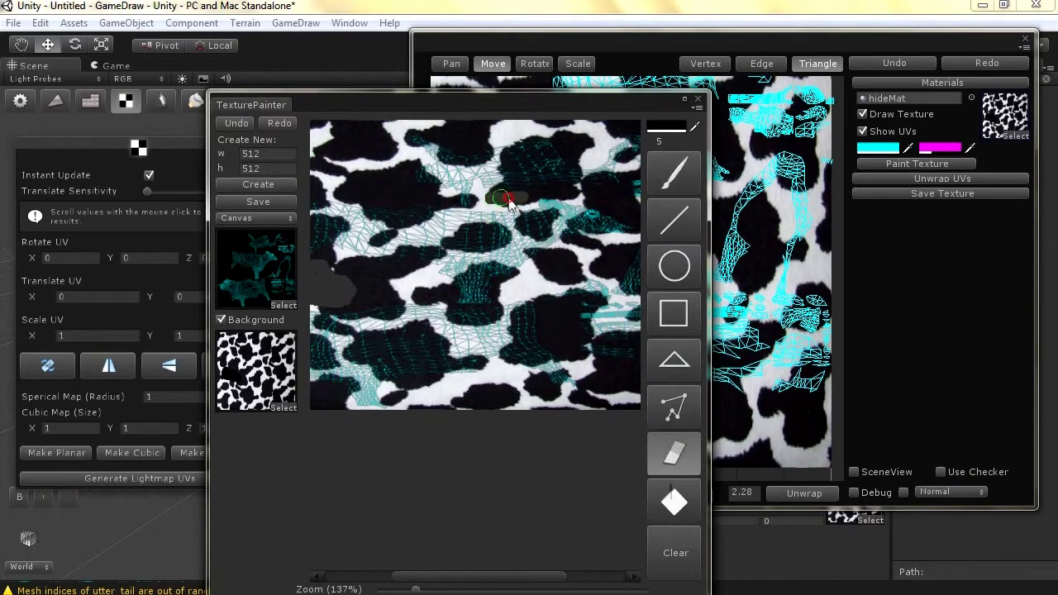
pyautogui.moveTo(509, 199)
pyautogui.mouseDown()
pyautogui.moveTo(485, 199)
pyautogui.moveTo(602, 197)
pyautogui.moveTo(609, 206)
pyautogui.moveTo(573, 189)
pyautogui.moveTo(641, 216)
pyautogui.moveTo(630, 192)
pyautogui.moveTo(637, 175)
pyautogui.moveTo(609, 192)
pyautogui.moveTo(616, 200)
pyautogui.moveTo(611, 129)
pyautogui.moveTo(585, 132)
pyautogui.moveTo(593, 157)
pyautogui.moveTo(574, 158)
pyautogui.moveTo(600, 147)
pyautogui.moveTo(562, 124)
pyautogui.moveTo(471, 125)
pyautogui.moveTo(618, 147)
pyautogui.mouseUp()
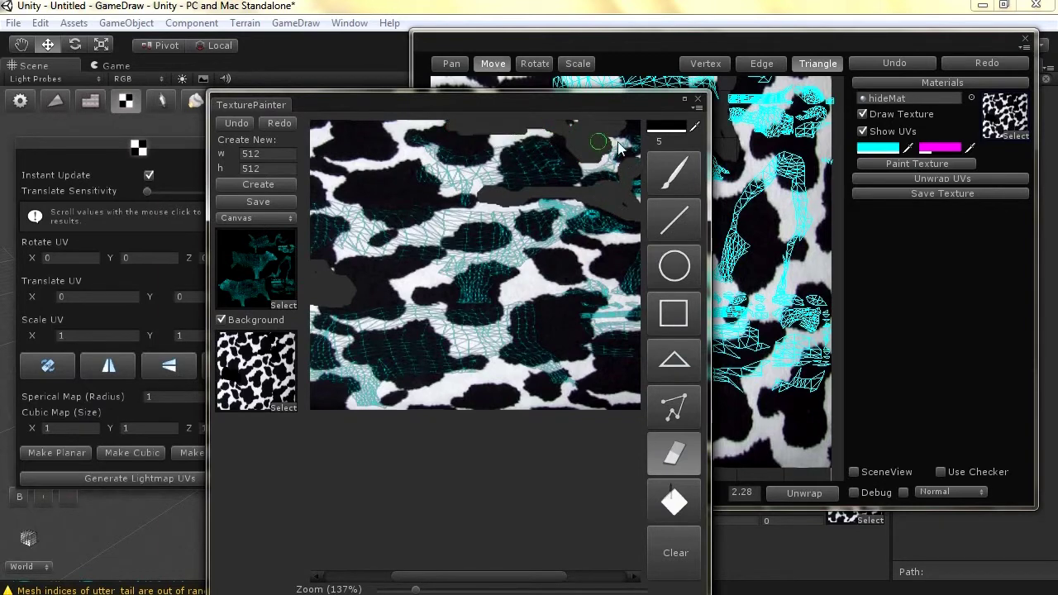
pyautogui.click(666, 142)
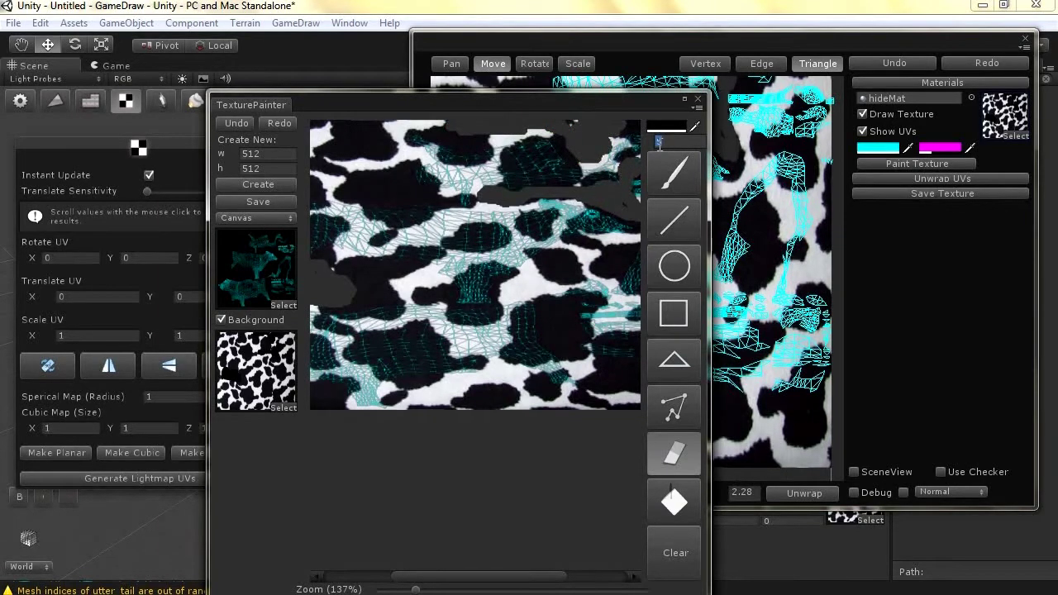
pyautogui.moveTo(515, 164)
pyautogui.mouseDown()
pyautogui.moveTo(438, 128)
pyautogui.moveTo(457, 130)
pyautogui.moveTo(372, 130)
pyautogui.moveTo(386, 183)
pyautogui.moveTo(342, 155)
pyautogui.moveTo(349, 147)
pyautogui.moveTo(324, 151)
pyautogui.moveTo(357, 185)
pyautogui.moveTo(408, 190)
pyautogui.moveTo(332, 188)
pyautogui.moveTo(334, 155)
pyautogui.moveTo(355, 154)
pyautogui.moveTo(373, 298)
pyautogui.moveTo(413, 285)
pyautogui.moveTo(363, 274)
pyautogui.moveTo(447, 293)
pyautogui.moveTo(582, 266)
pyautogui.mouseUp()
# Step: Switch to the brush, paint a black test stroke across the upper islands, and undo it
pyautogui.click(661, 185)
pyautogui.moveTo(464, 103); pyautogui.dragTo(664, 71)
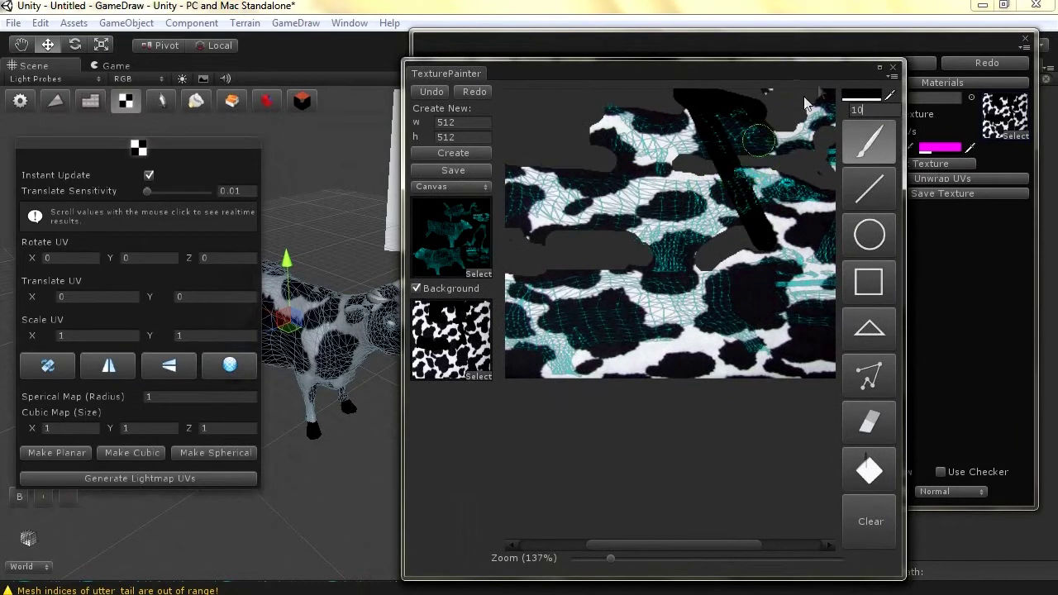
pyautogui.click(433, 91)
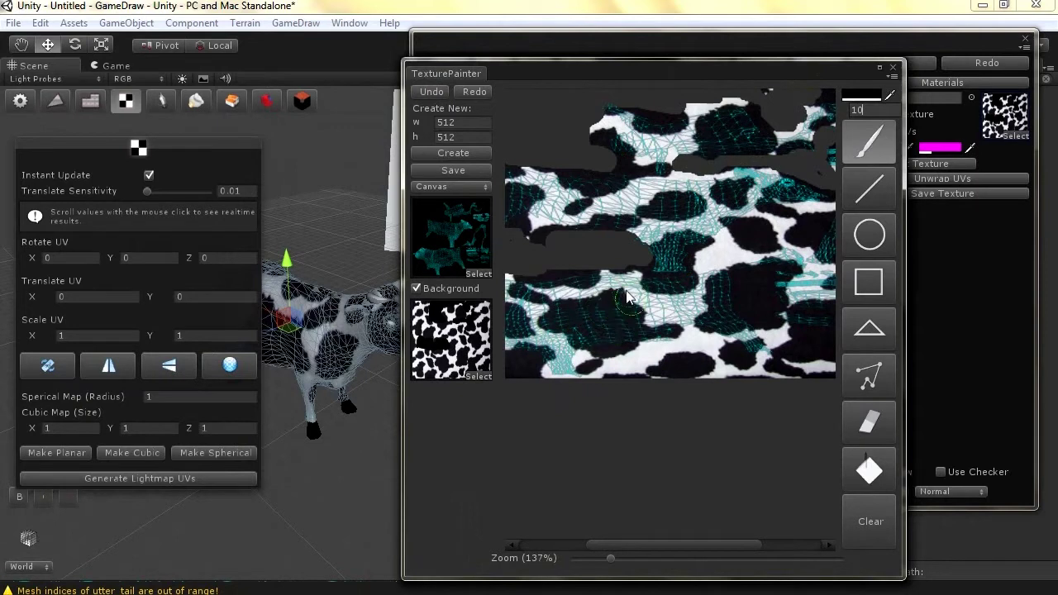
# Step: Sample a dark colour from the texture and paint over the white areas of the lower cow profile's body
pyautogui.click(890, 95)
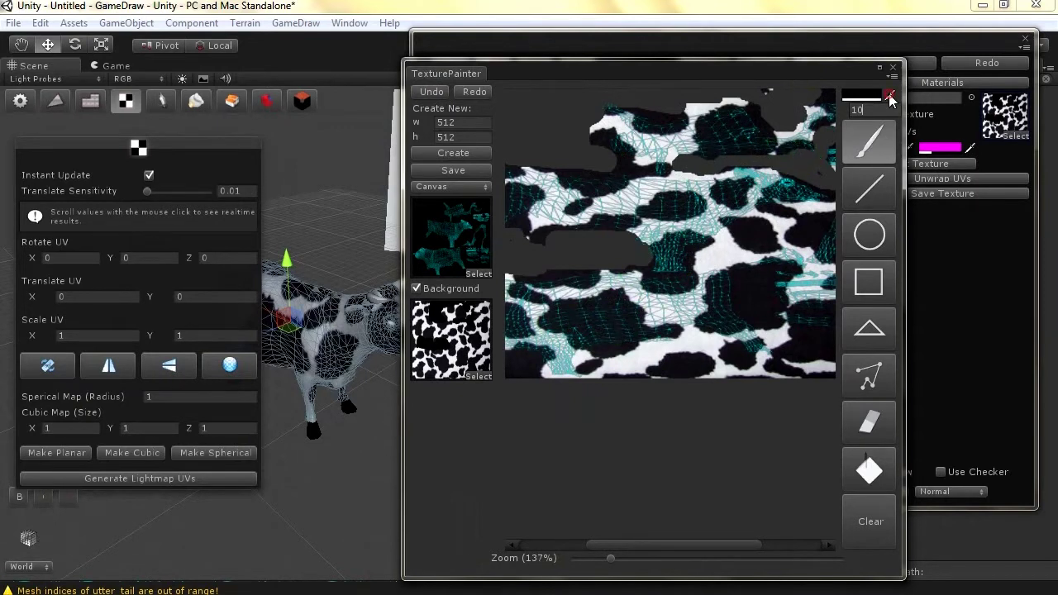
pyautogui.click(664, 283)
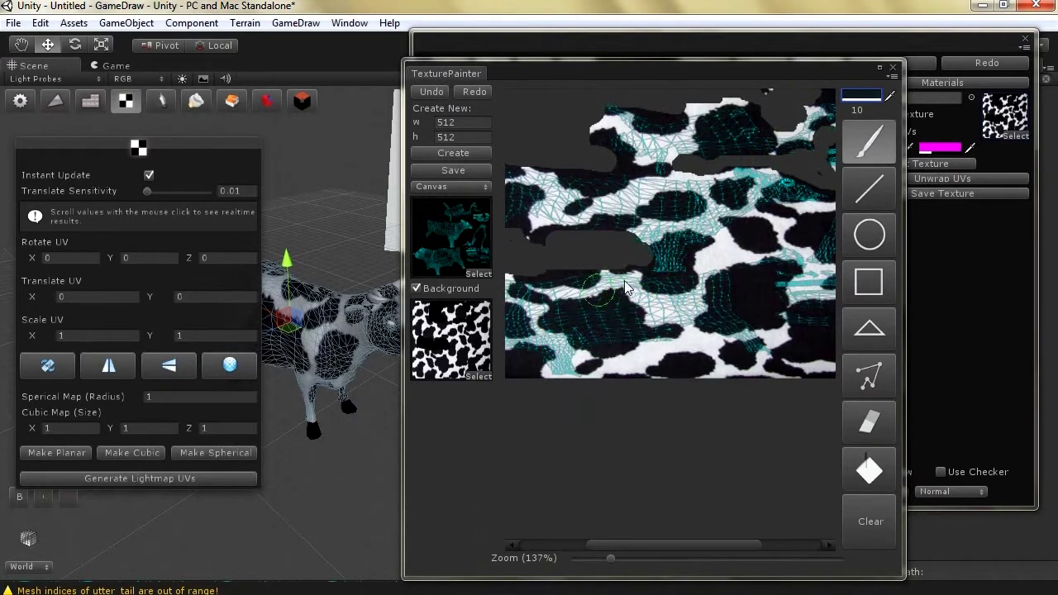
pyautogui.moveTo(604, 299)
pyautogui.mouseDown()
pyautogui.moveTo(657, 300)
pyautogui.moveTo(567, 296)
pyautogui.moveTo(640, 294)
pyautogui.moveTo(654, 299)
pyautogui.moveTo(605, 289)
pyautogui.moveTo(668, 316)
pyautogui.moveTo(678, 292)
pyautogui.moveTo(513, 322)
pyautogui.mouseUp()
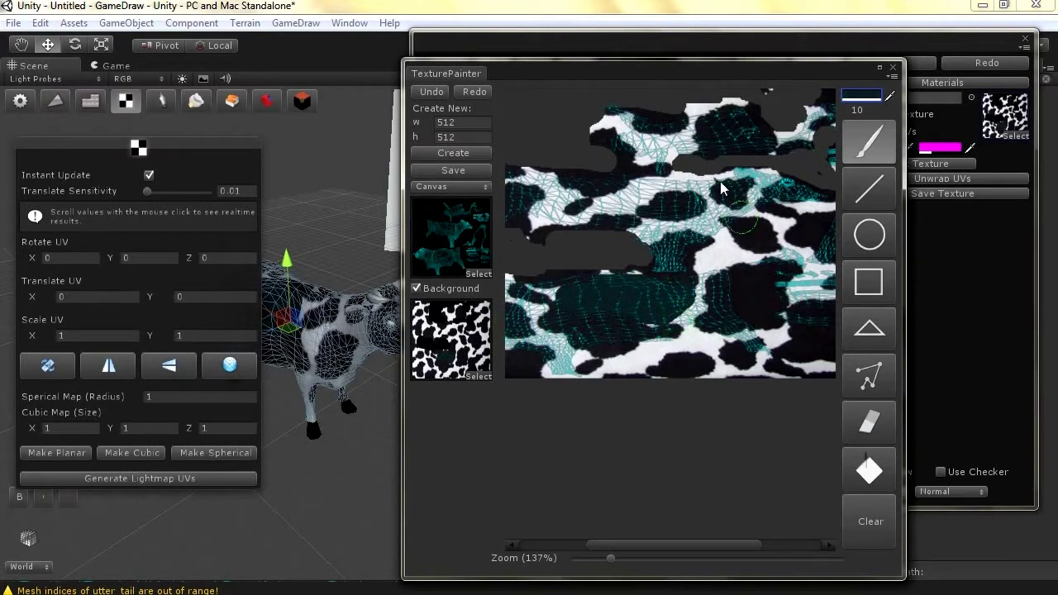
pyautogui.moveTo(665, 312)
pyautogui.mouseDown()
pyautogui.moveTo(686, 314)
pyautogui.moveTo(601, 305)
pyautogui.moveTo(602, 318)
pyautogui.moveTo(557, 291)
pyautogui.moveTo(542, 304)
pyautogui.moveTo(523, 300)
pyautogui.moveTo(549, 324)
pyautogui.moveTo(527, 299)
pyautogui.mouseUp()
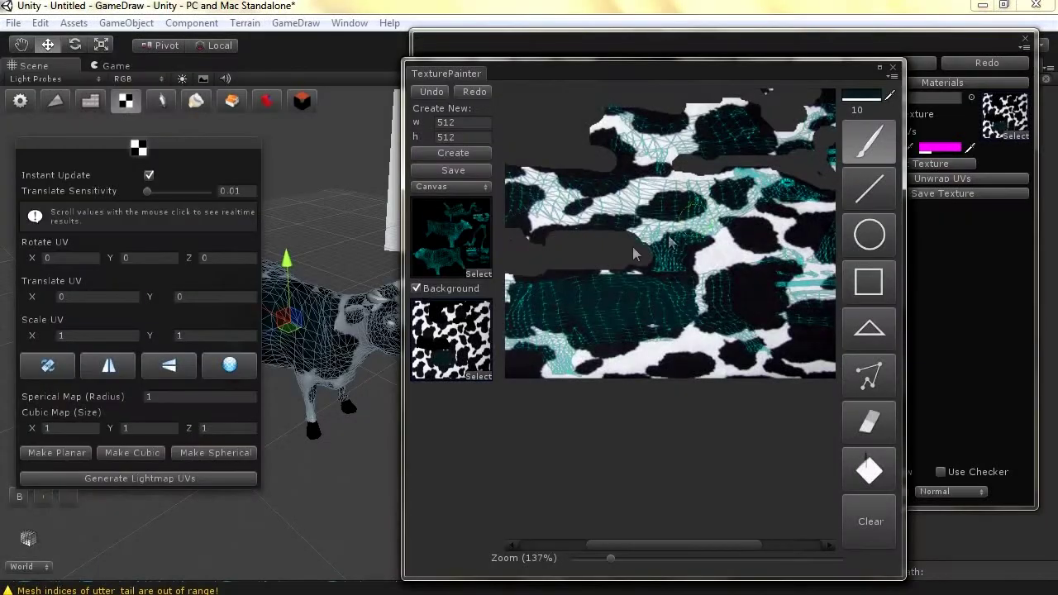
# Step: Leave texture painting, export the UV layout as UV_Map.png to the Assets folder, and close the UV editor
pyautogui.click(893, 69)
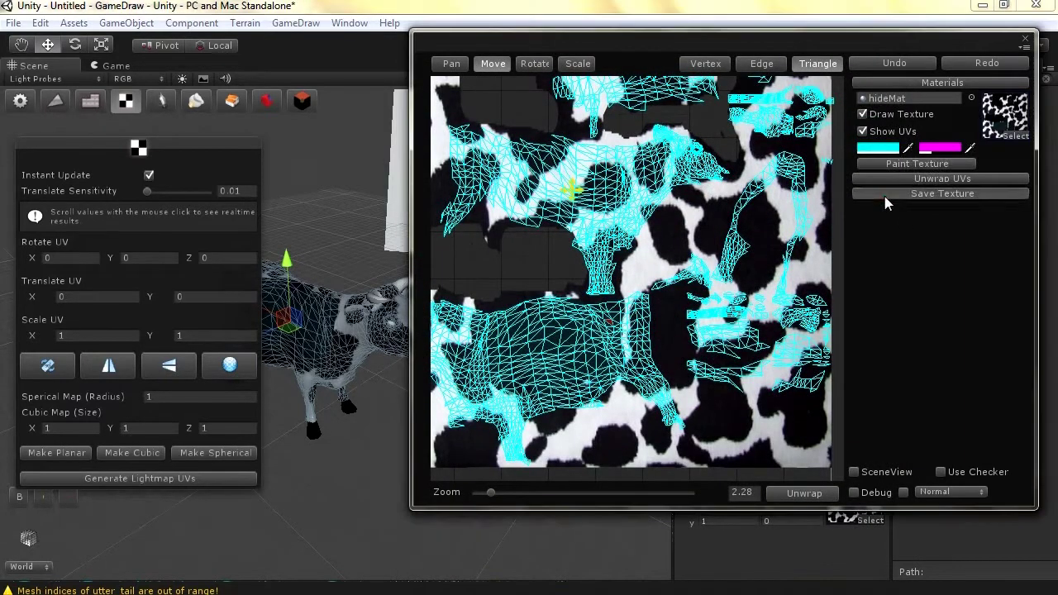
pyautogui.click(870, 190)
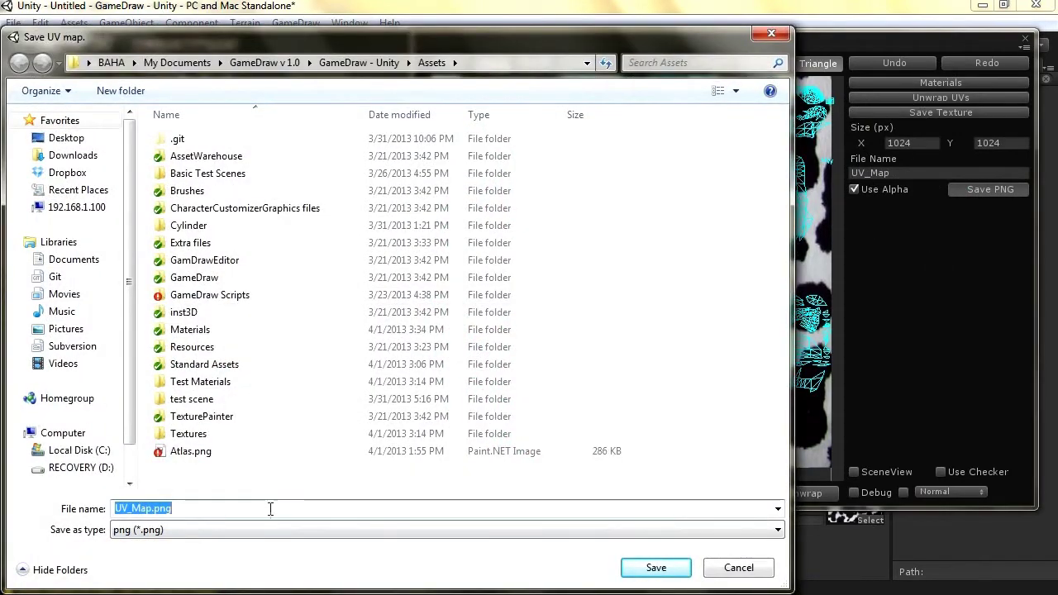
pyautogui.click(650, 570)
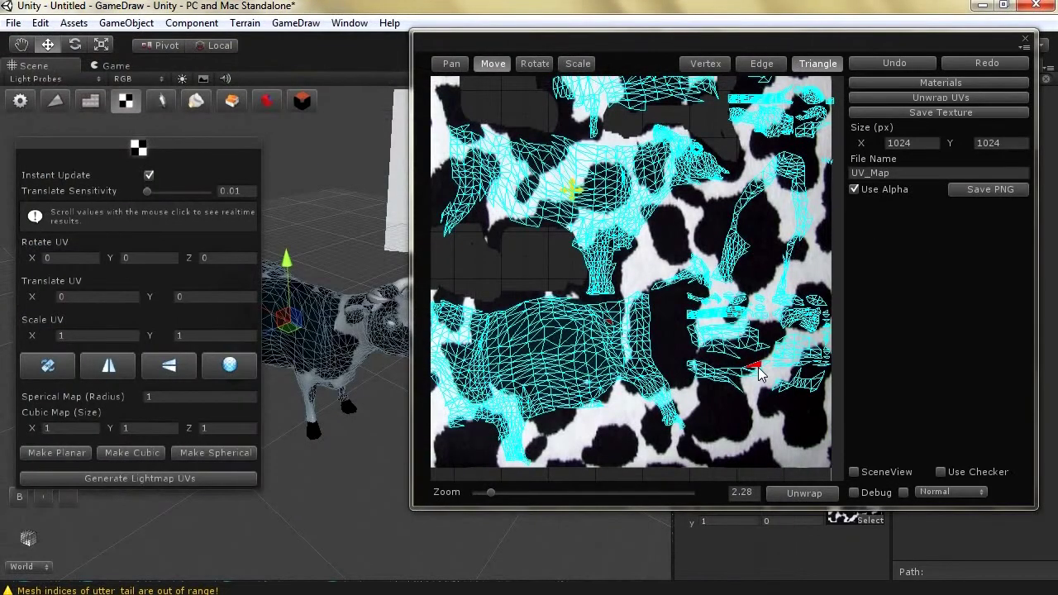
pyautogui.click(1025, 38)
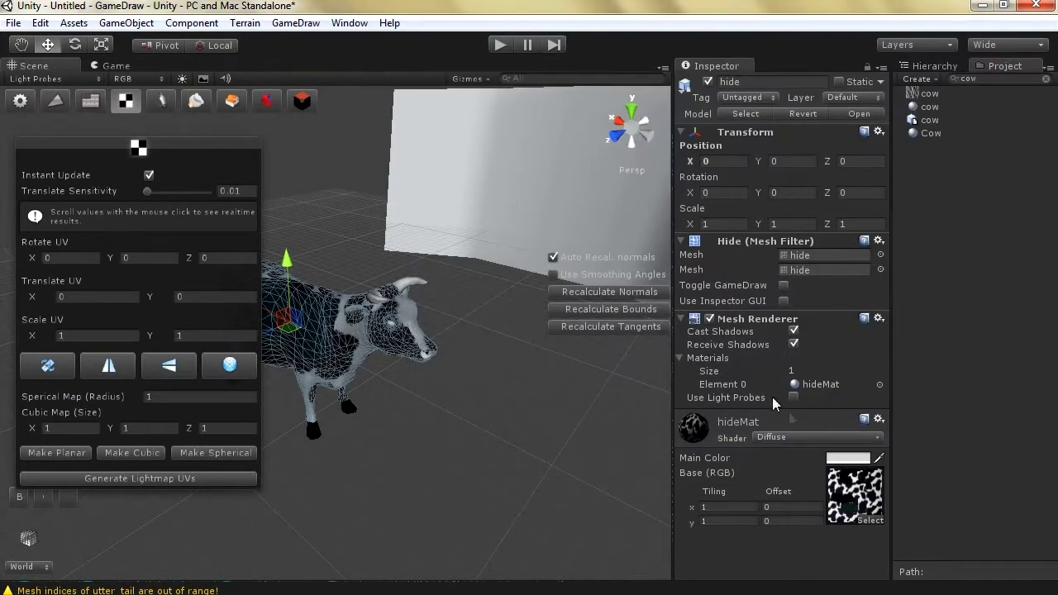
# Step: Clear the project search, collapse the Test Materials and Textures folders, and open the UV_Map texture in Paint.NET
pyautogui.click(936, 66)
pyautogui.click(983, 66)
pyautogui.press('BackSpace')
pyautogui.press('BackSpace')
pyautogui.press('BackSpace')
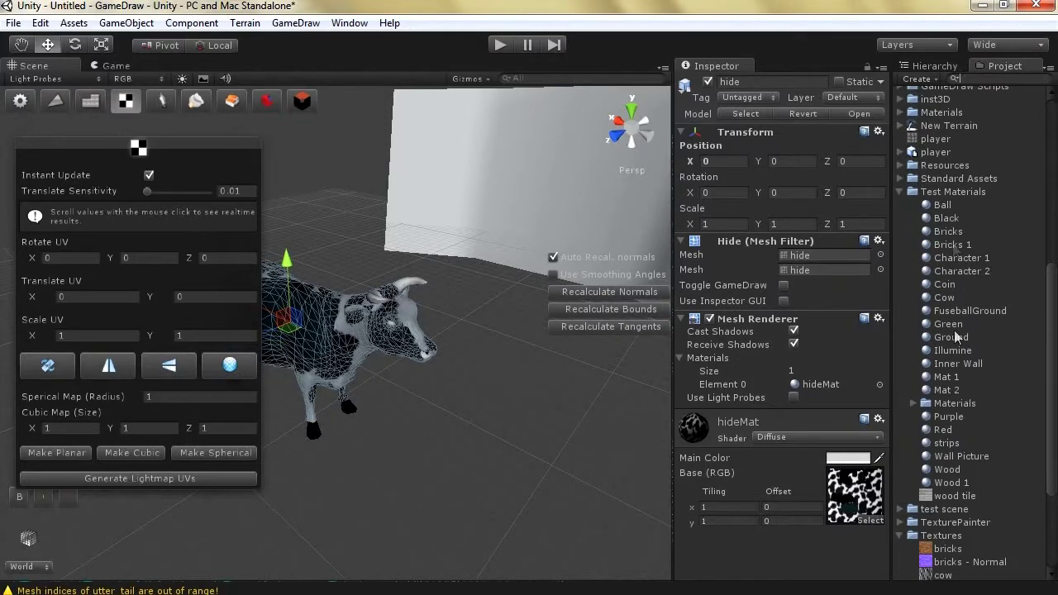
pyautogui.click(902, 192)
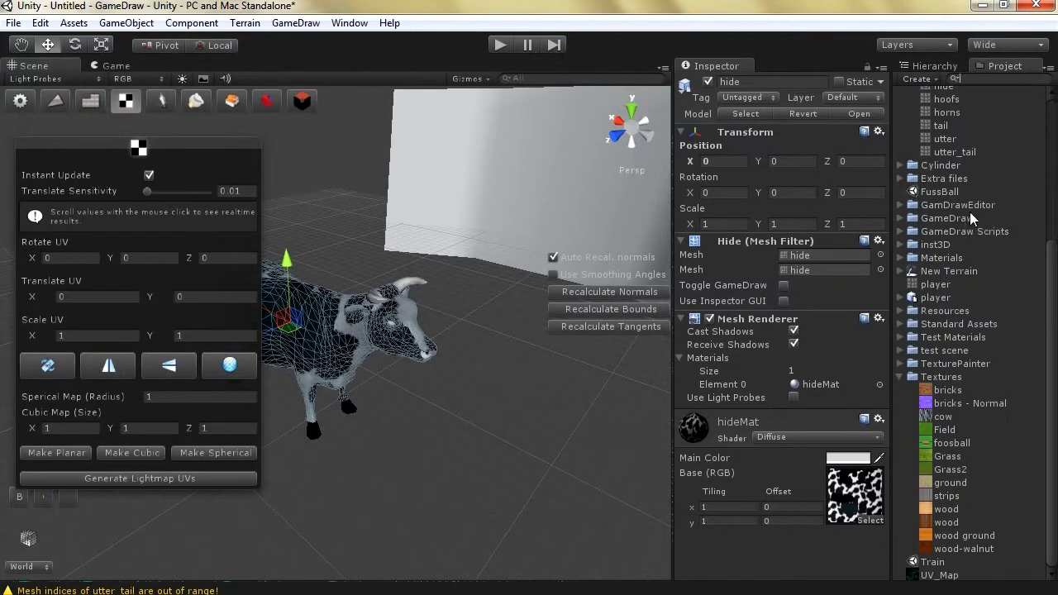
pyautogui.click(900, 377)
pyautogui.click(939, 575)
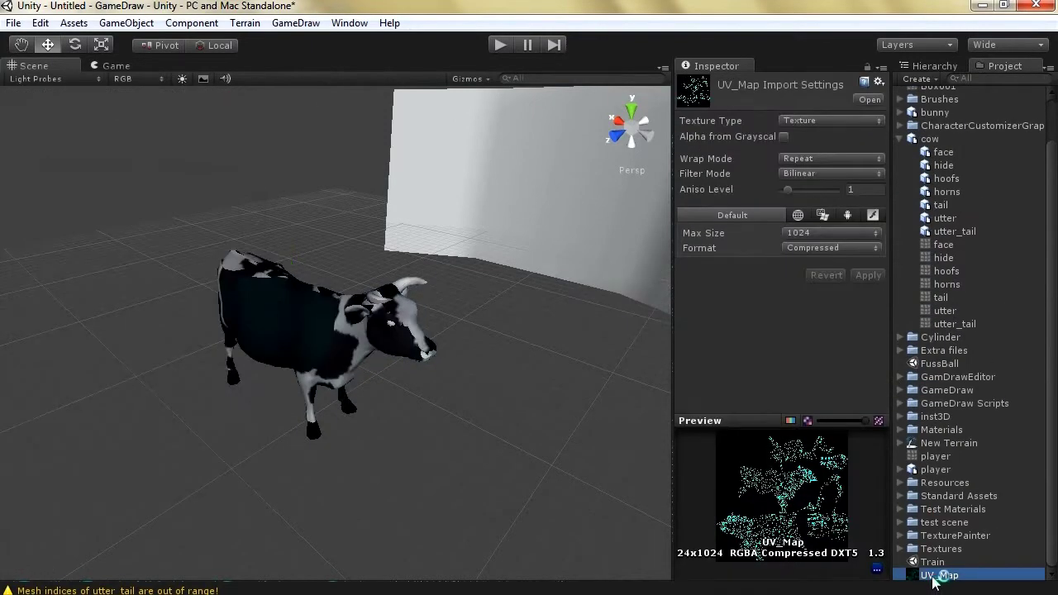
pyautogui.doubleClick(937, 576)
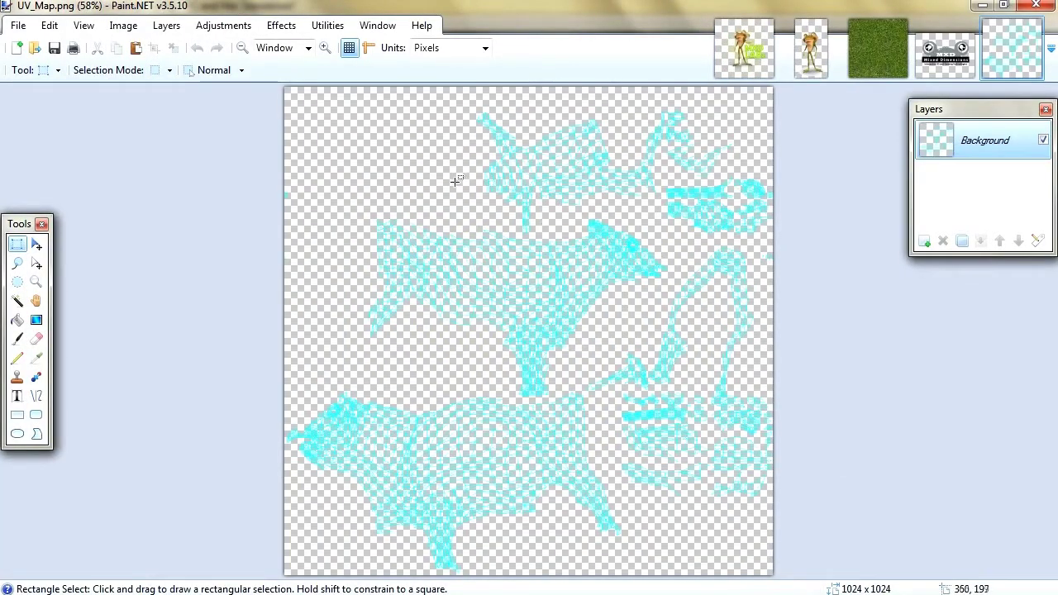
# Step: Add a new layer beneath the UV wireframe layer and fill it with black using the Paint Bucket
pyautogui.click(924, 241)
pyautogui.click(1019, 240)
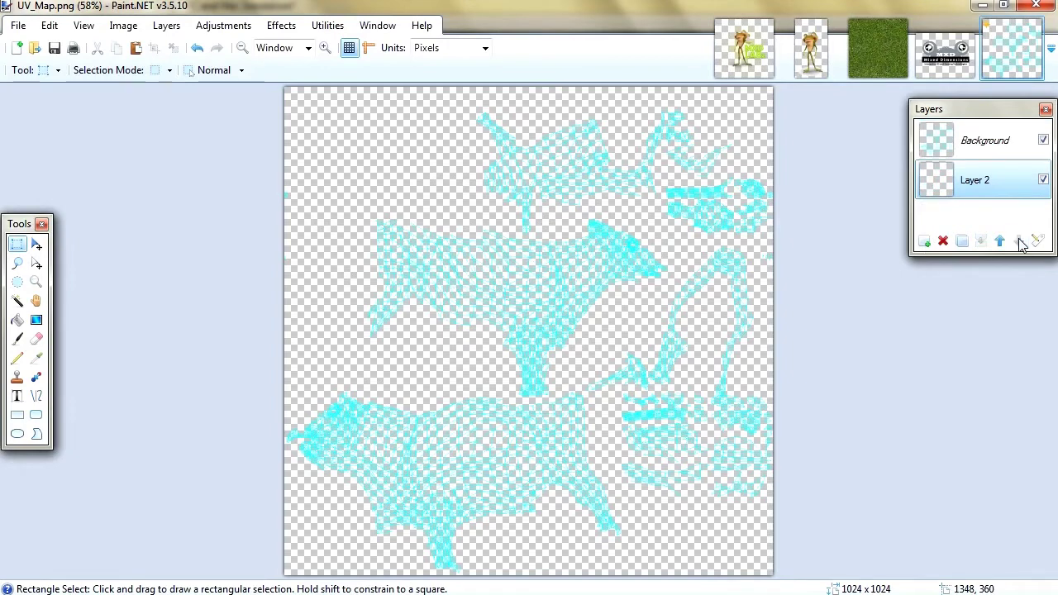
pyautogui.click(17, 319)
pyautogui.click(377, 26)
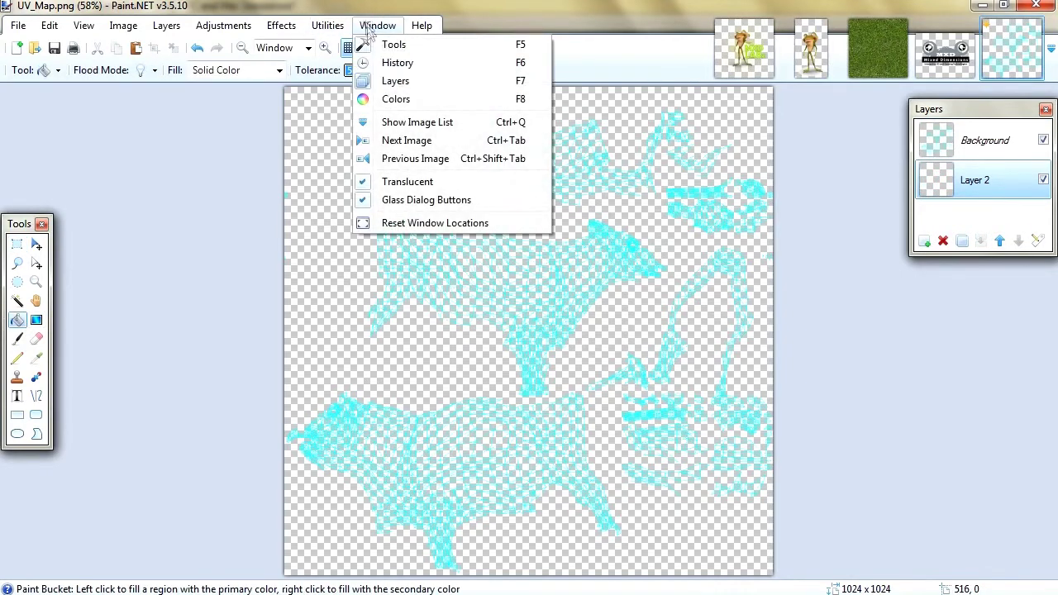
pyautogui.click(368, 99)
pyautogui.click(748, 460)
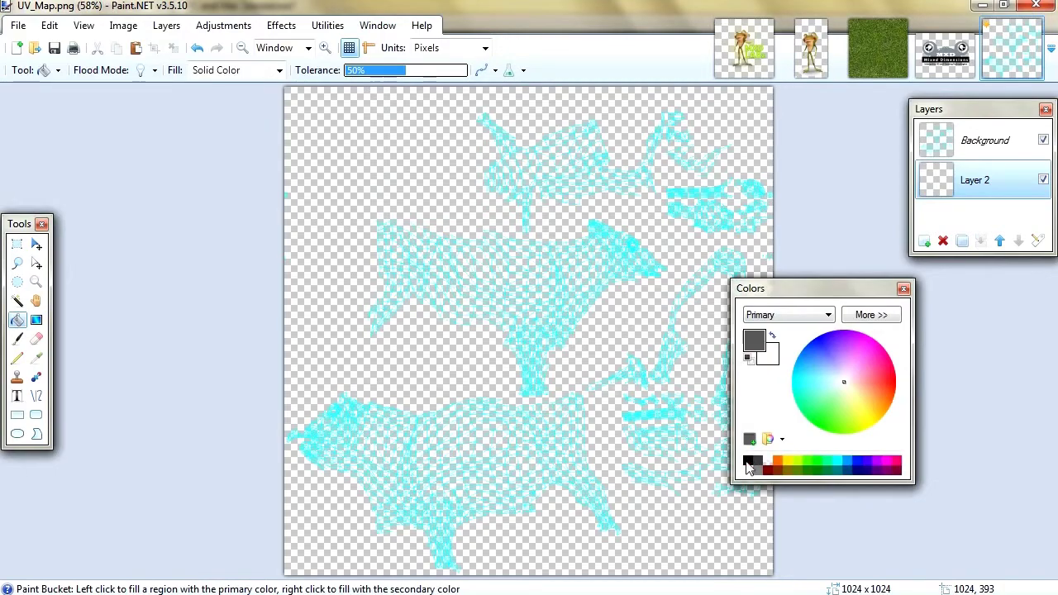
pyautogui.click(395, 176)
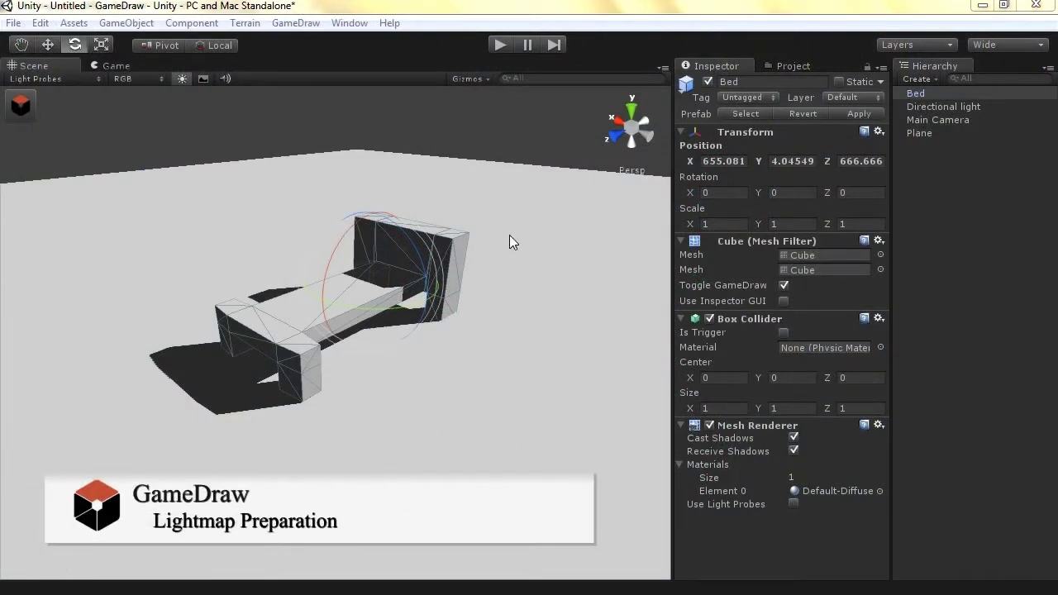
# Step: In Unity, generate lightmap UVs for the Bed with the Lightmap command and again with GameDraw's UV tools
pyautogui.click(281, 25)
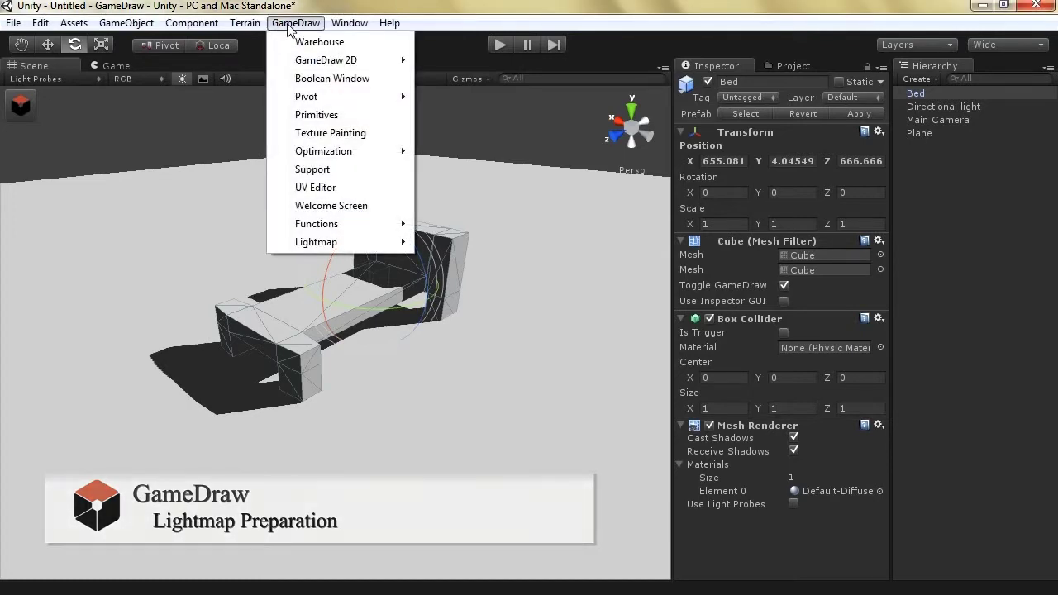
pyautogui.moveTo(351, 247)
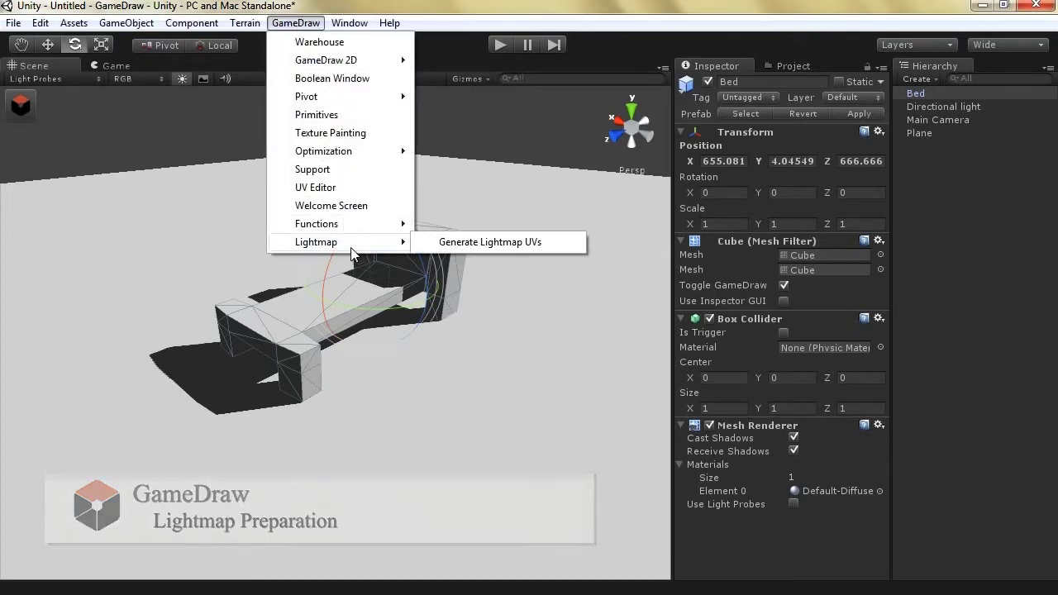
pyautogui.click(465, 247)
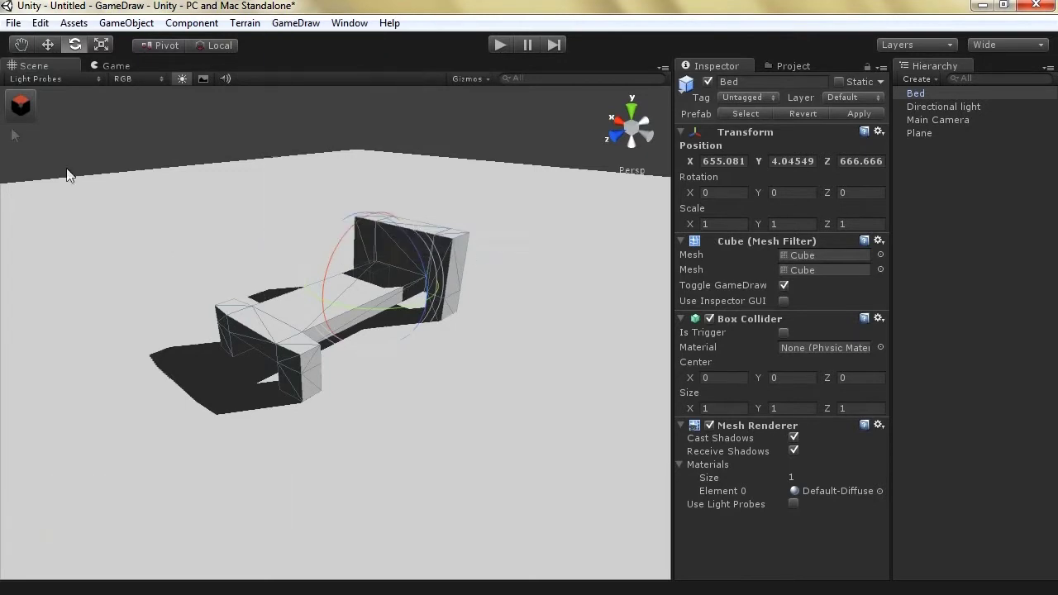
pyautogui.click(20, 104)
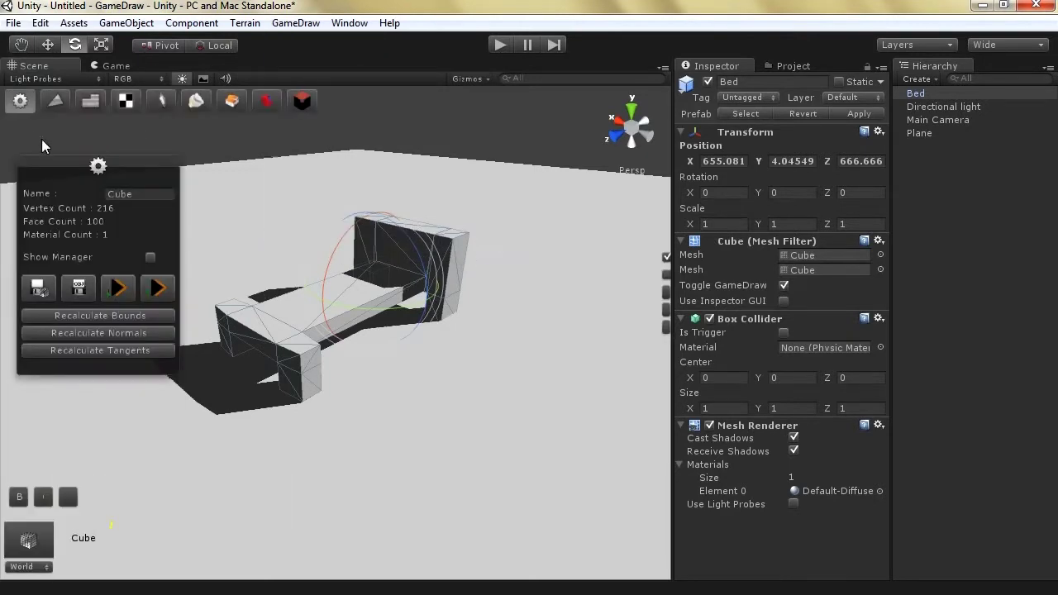
pyautogui.click(125, 100)
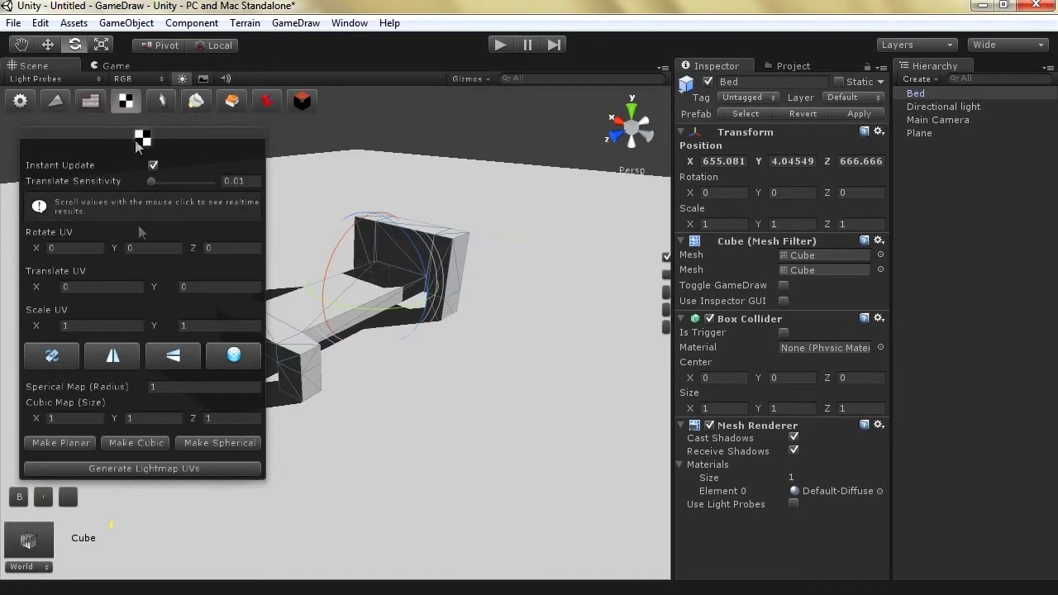
pyautogui.click(111, 467)
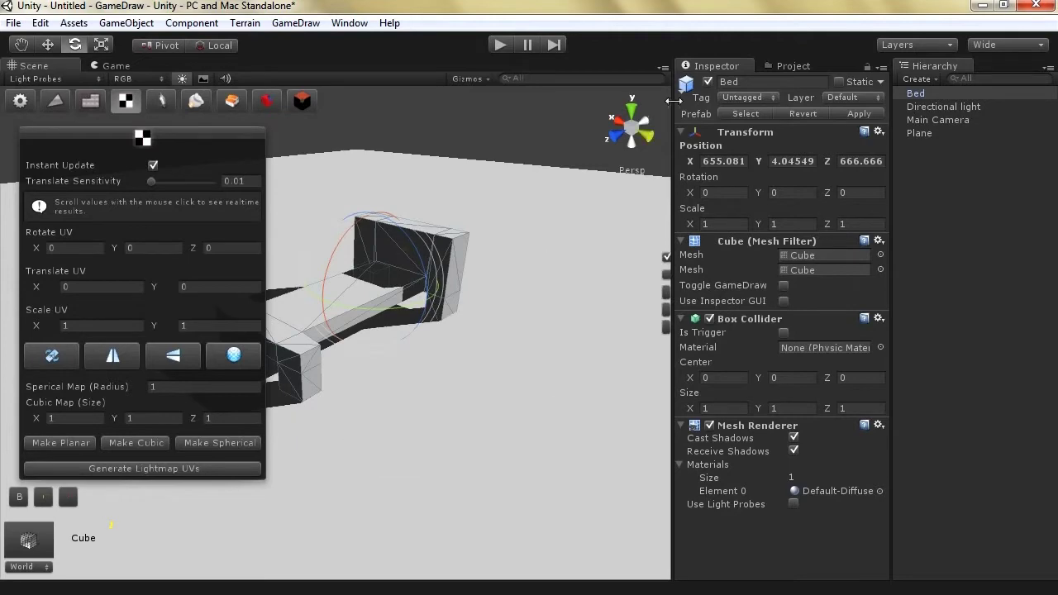
# Step: Mark the Bed as static, select the ground plane, and bring up the Lightmapping bake settings
pyautogui.click(839, 81)
pyautogui.click(431, 396)
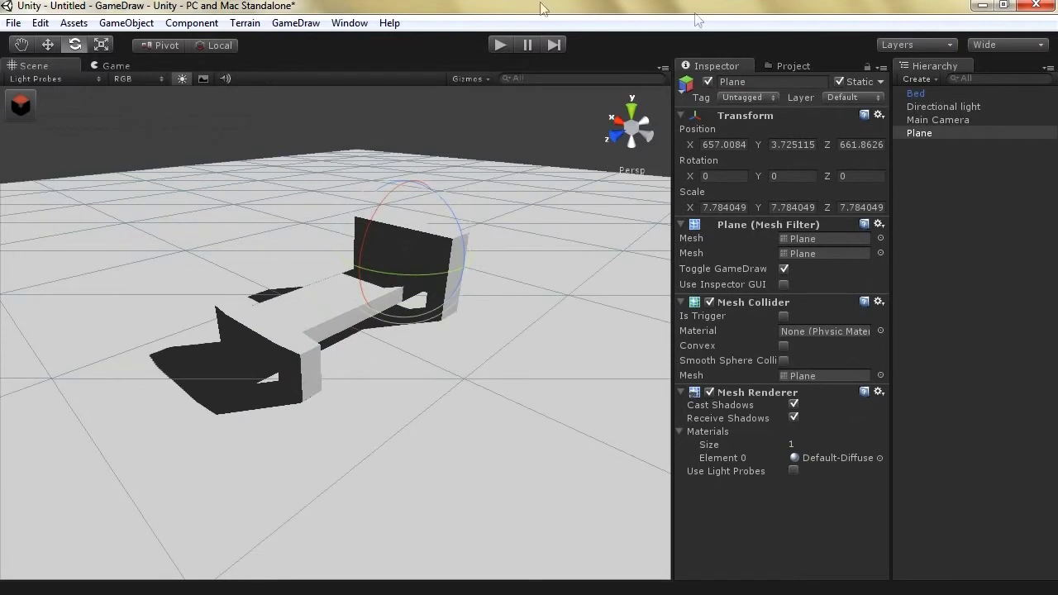
pyautogui.click(348, 22)
pyautogui.click(385, 298)
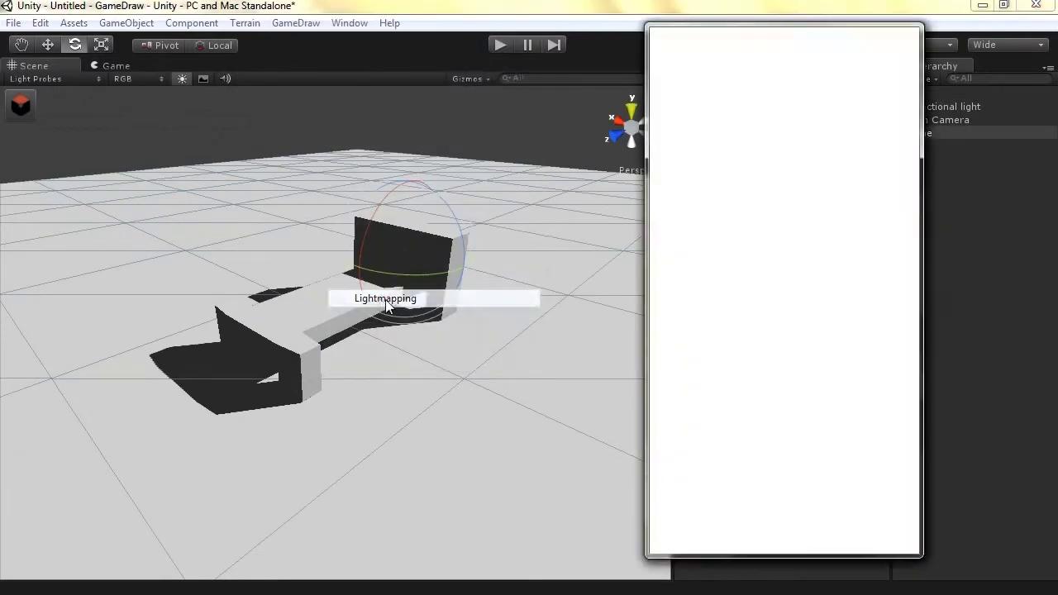
pyautogui.click(782, 61)
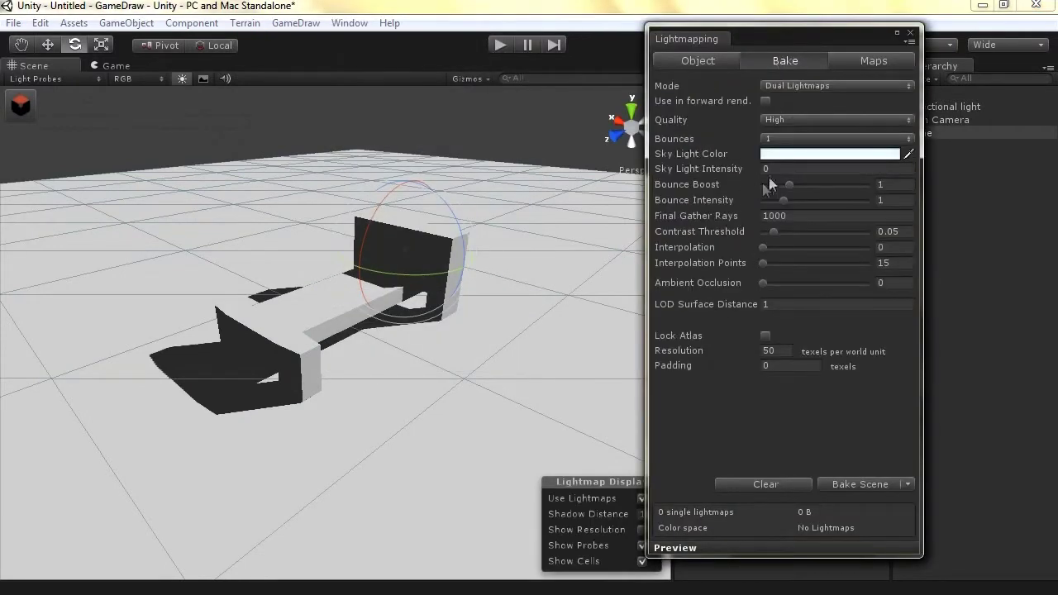
# Step: Set Sky Light Intensity to 1, show the lightmap resolution in the scene, and set Resolution to 5 texels per world unit
pyautogui.click(772, 171)
pyautogui.write('1')
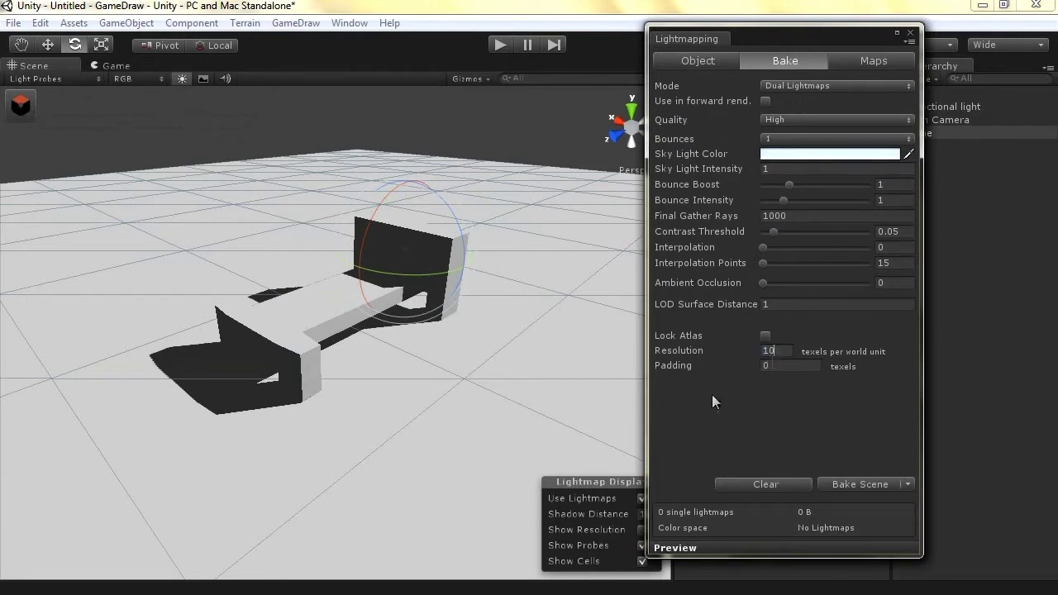
pyautogui.click(639, 529)
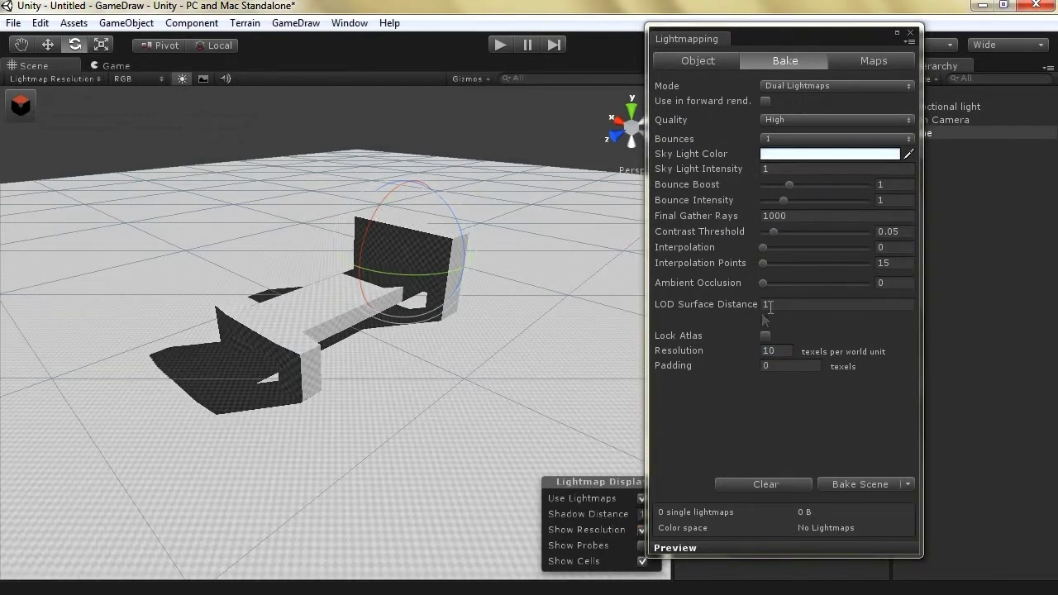
pyautogui.doubleClick(770, 351)
pyautogui.write('5')
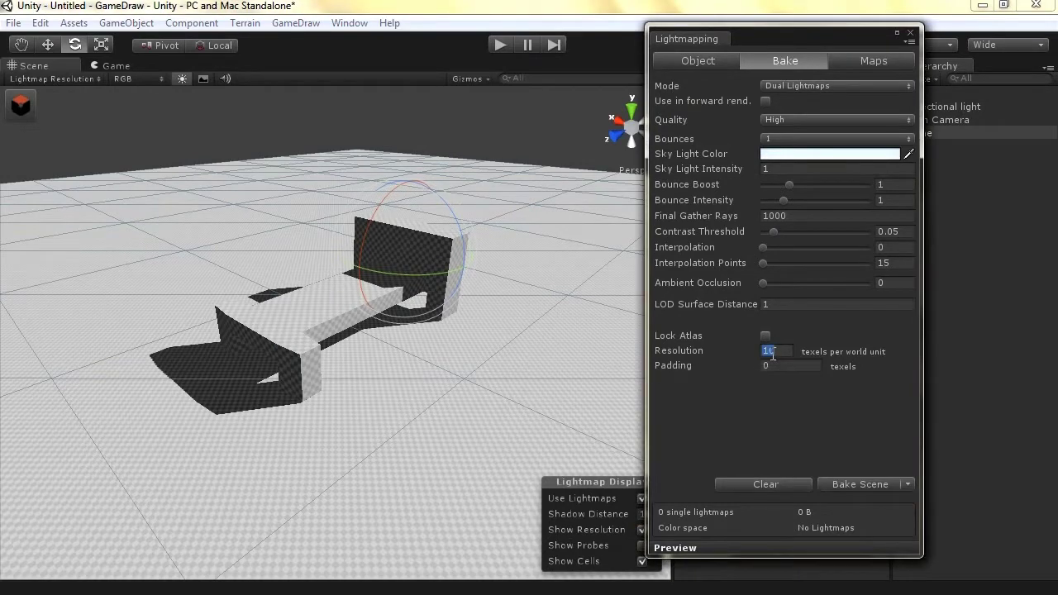
# Step: Bake the scene's lightmaps, saving the scene as Test Lightmapping in the Assets folder
pyautogui.click(854, 486)
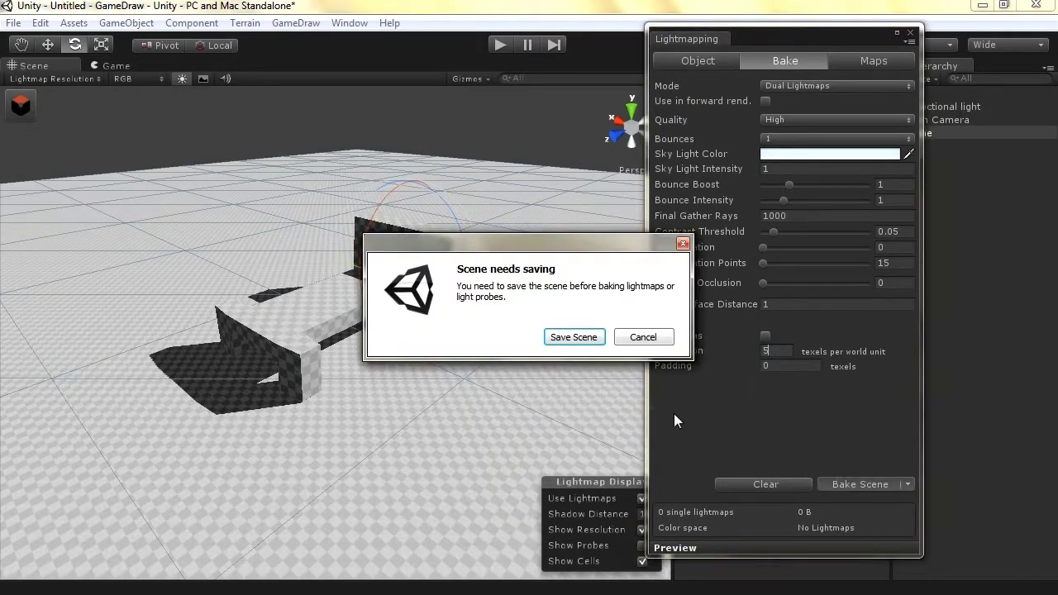
pyautogui.click(574, 340)
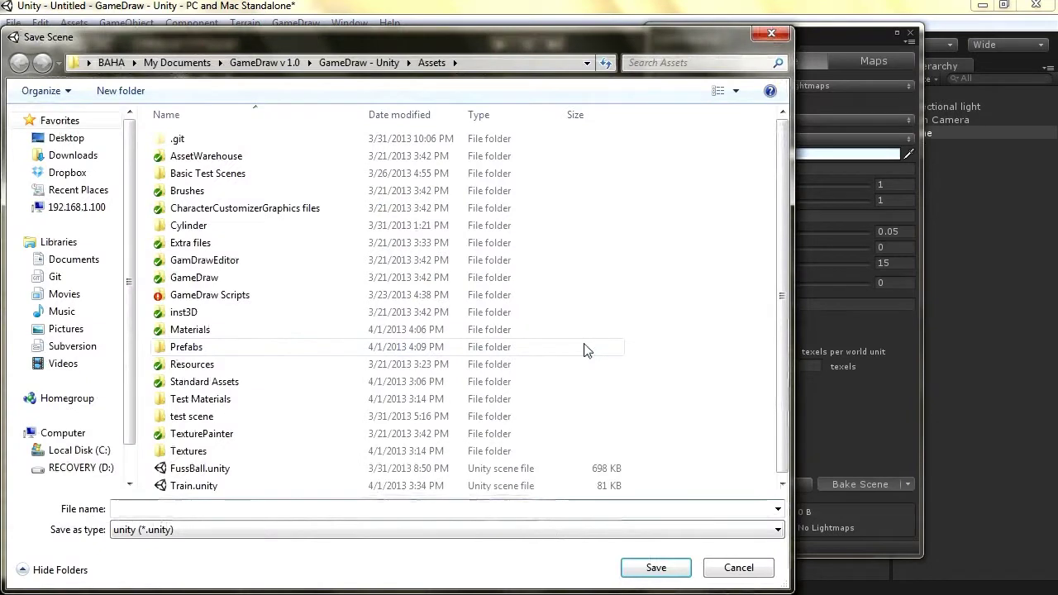
pyautogui.write('Tset')
pyautogui.press('BackSpace')
pyautogui.press('BackSpace')
pyautogui.press('BackSpace')
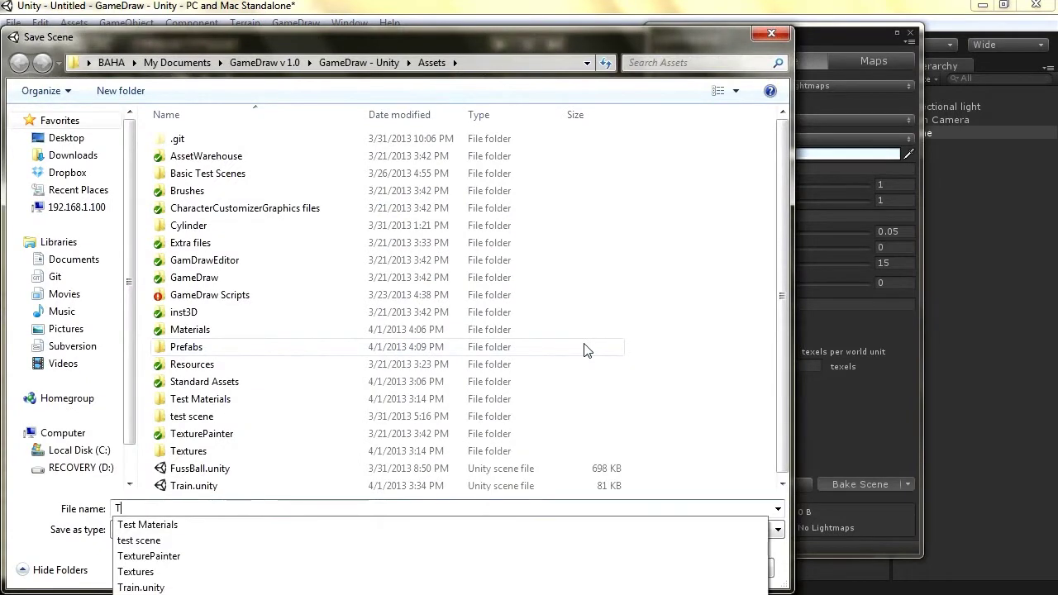
pyautogui.write('est Light')
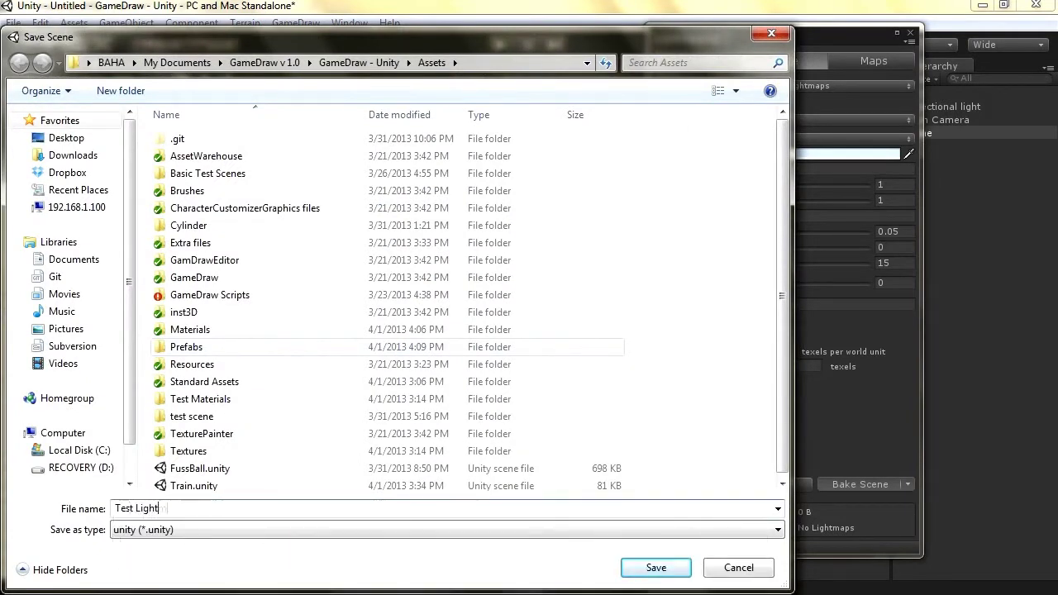
pyautogui.write('mapping')
pyautogui.press('Return')
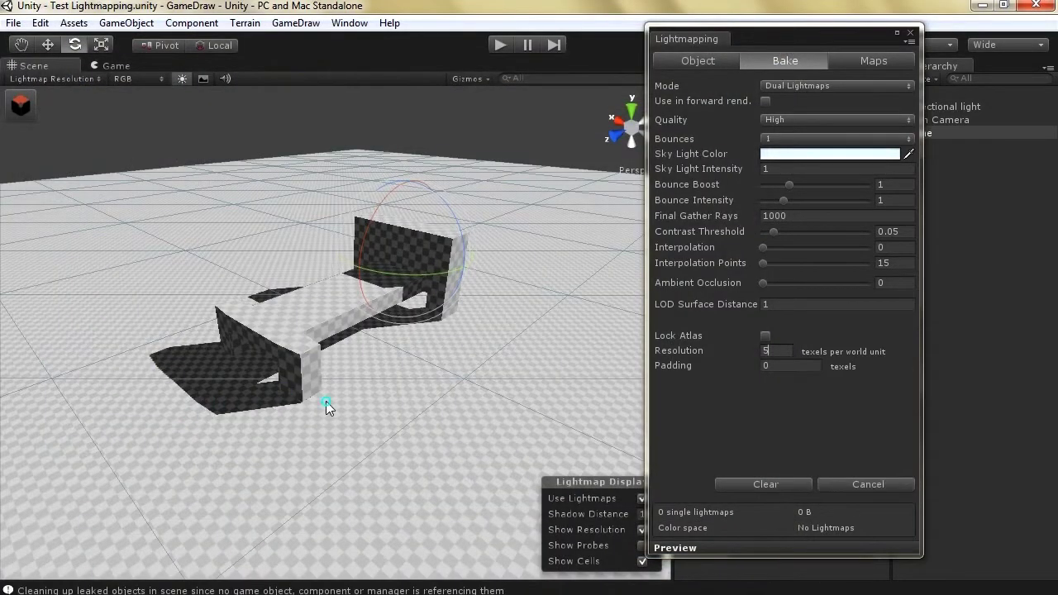
# Step: Examine the baked lighting and shadows on the bed and ground plane from several angles and distances
pyautogui.keyDown('alt'); pyautogui.moveTo(326, 401); pyautogui.dragTo(306, 404); pyautogui.keyUp('alt')
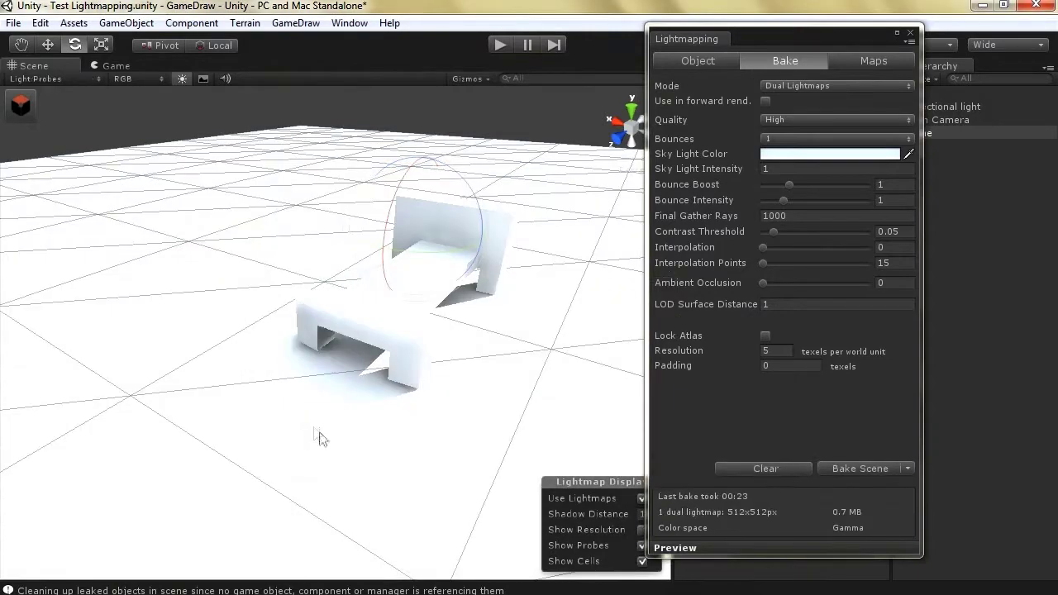
pyautogui.scroll(5, 327, 433)
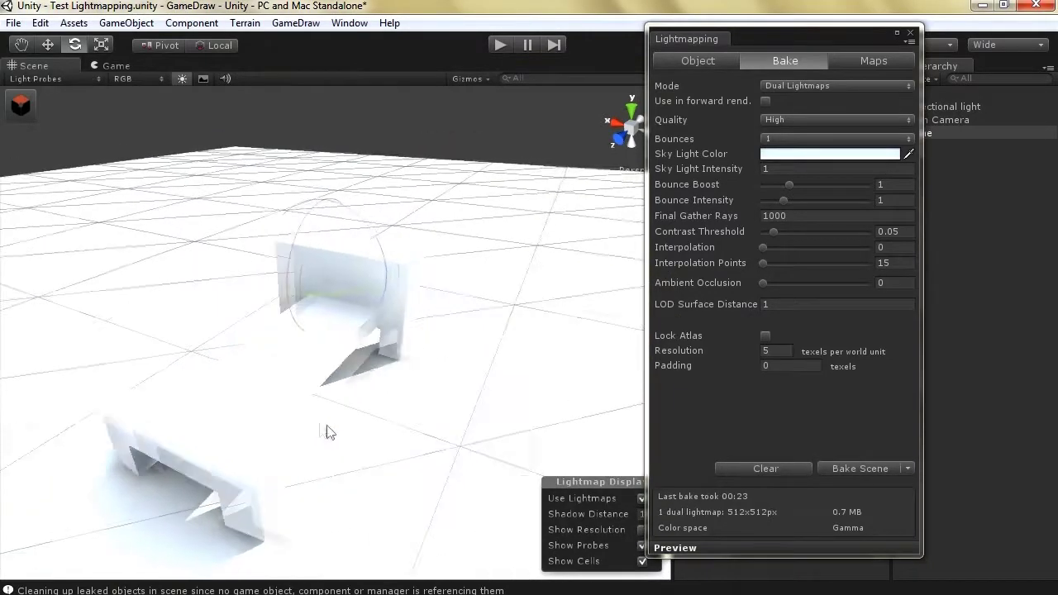
pyautogui.scroll(8, 288, 439)
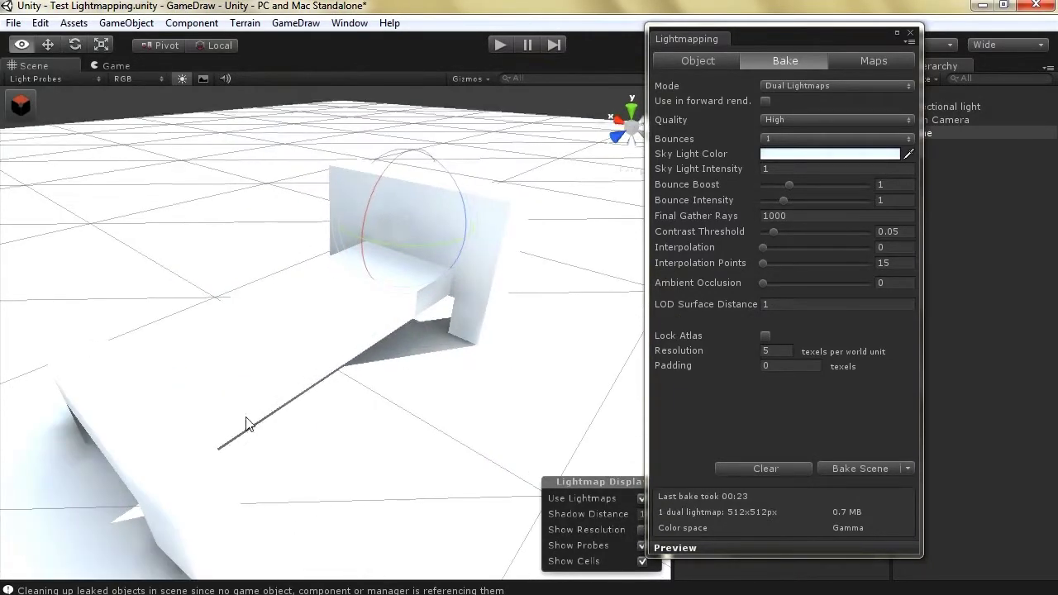
pyautogui.keyDown('alt'); pyautogui.moveTo(245, 423); pyautogui.dragTo(344, 283); pyautogui.keyUp('alt')
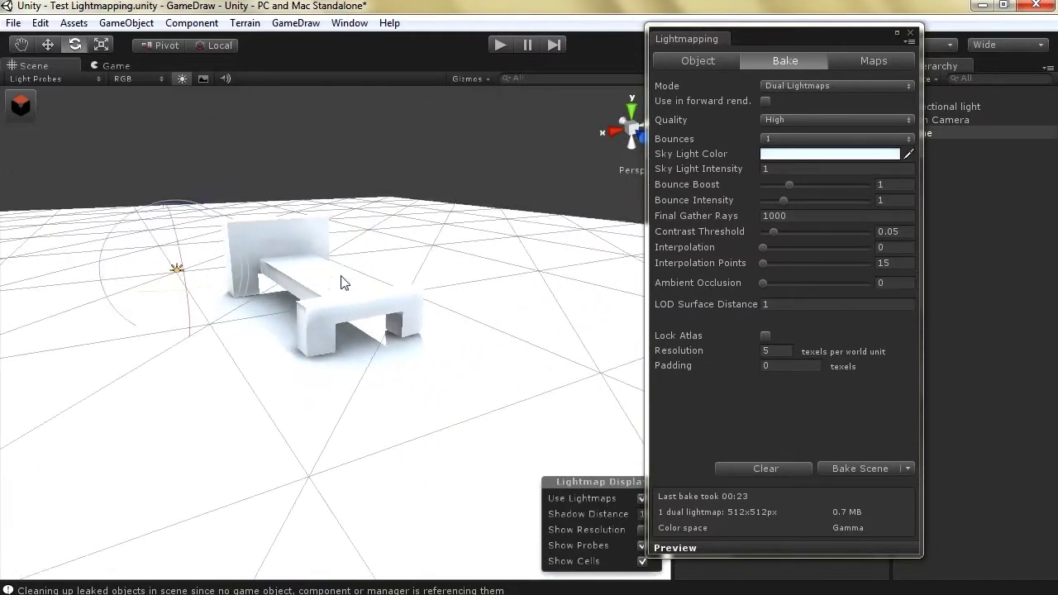
pyautogui.scroll(10, 408, 335)
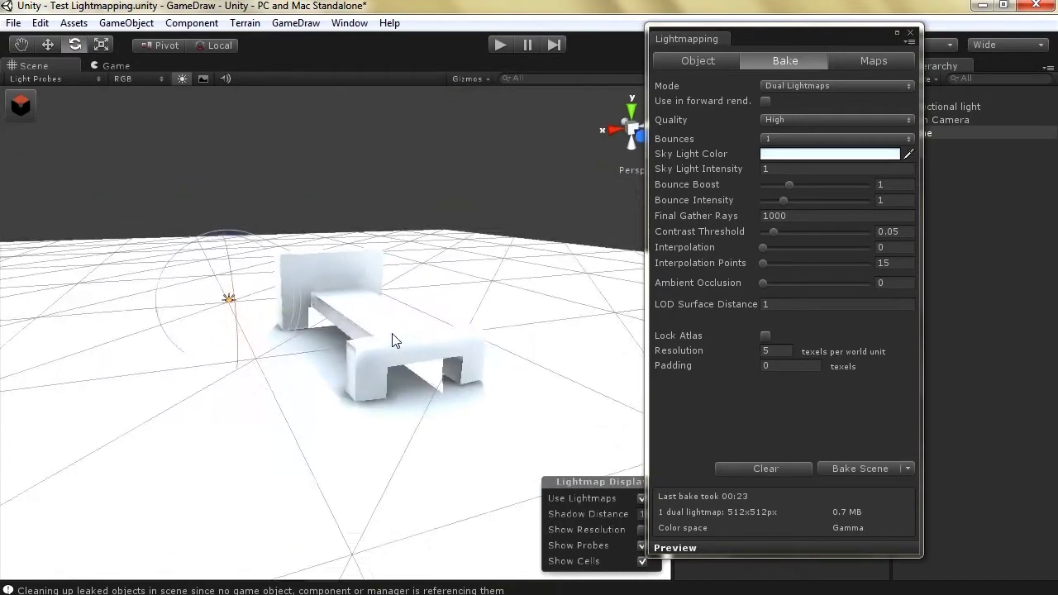
pyautogui.scroll(-6, 313, 350)
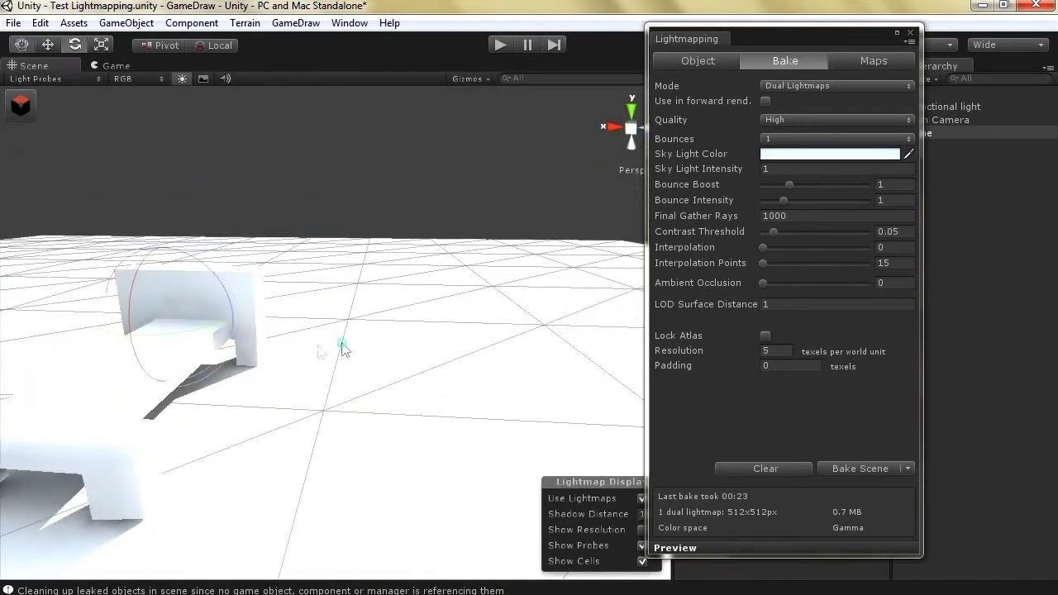
# Step: Inspect the baked shading around the bed's headboard and legs up close and from low angles
pyautogui.press('e')
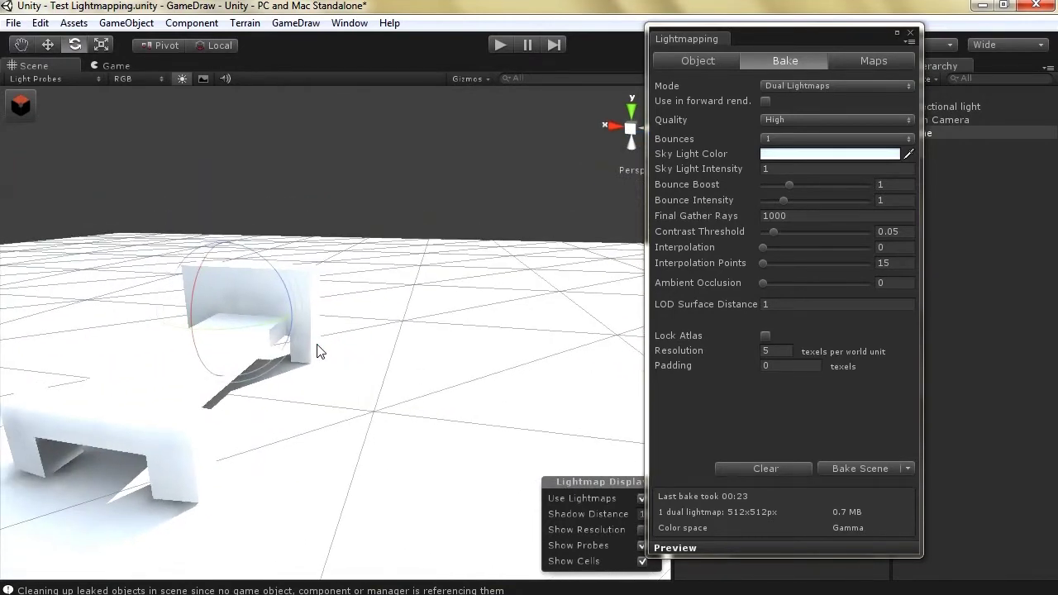
pyautogui.press('Up')
pyautogui.press('Left')
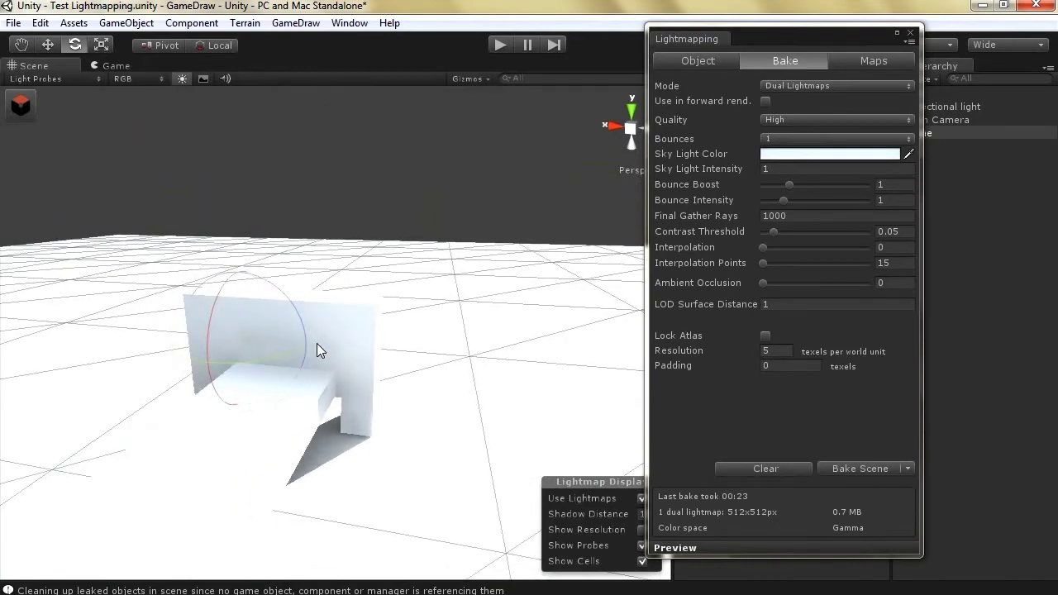
pyautogui.press('Right')
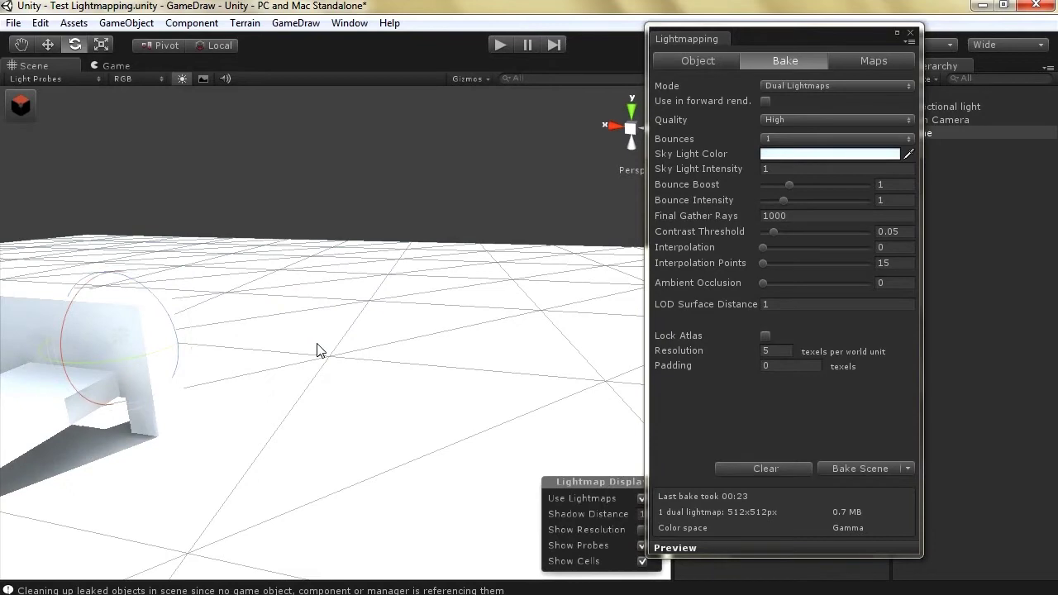
pyautogui.moveTo(304, 376); pyautogui.dragTo(151, 258, button='right')
pyautogui.press('Up')
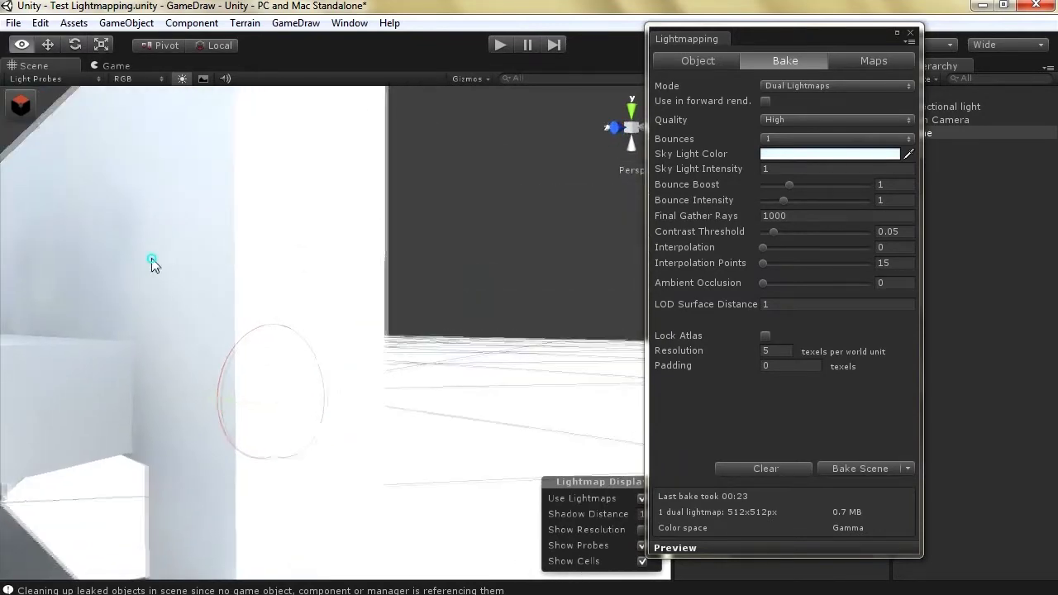
pyautogui.press('Left')
pyautogui.keyDown('alt'); pyautogui.moveTo(151, 258); pyautogui.dragTo(149, 263); pyautogui.keyUp('alt')
pyautogui.press('f')
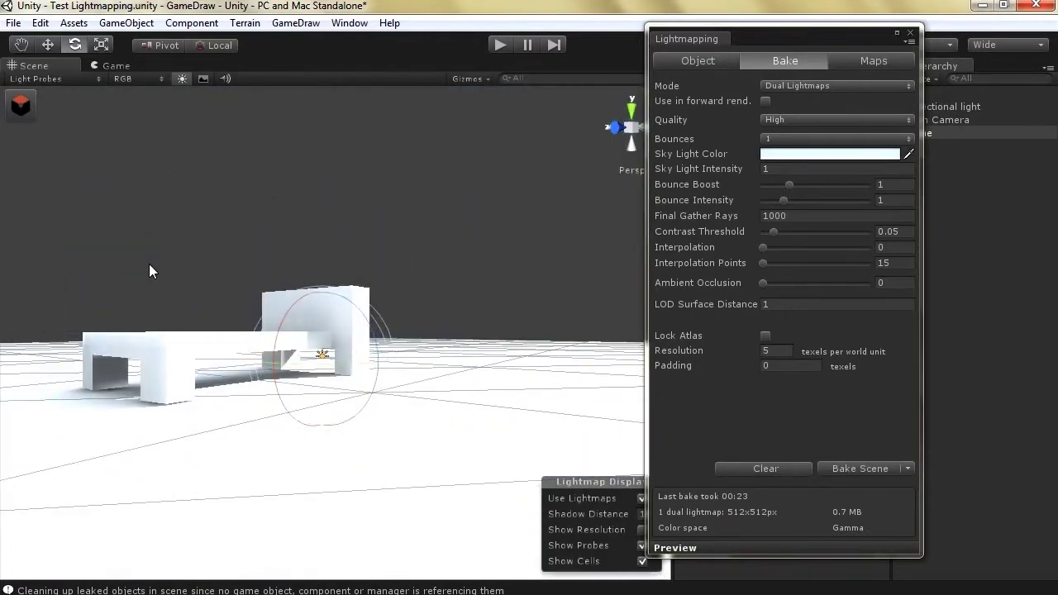
pyautogui.scroll(3, 149, 263)
pyautogui.scroll(2, 252, 411)
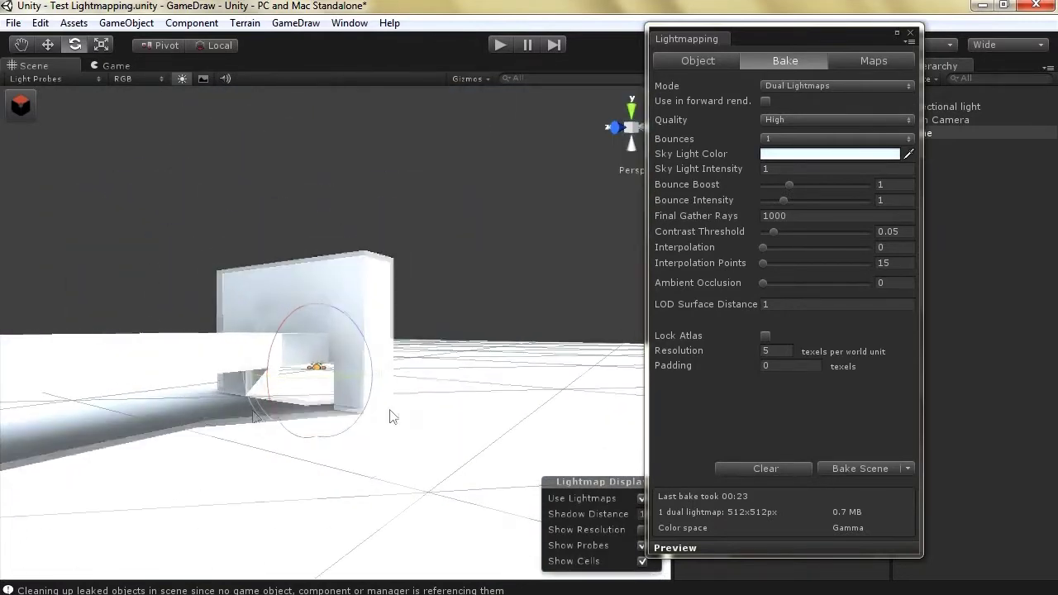
pyautogui.click(785, 351)
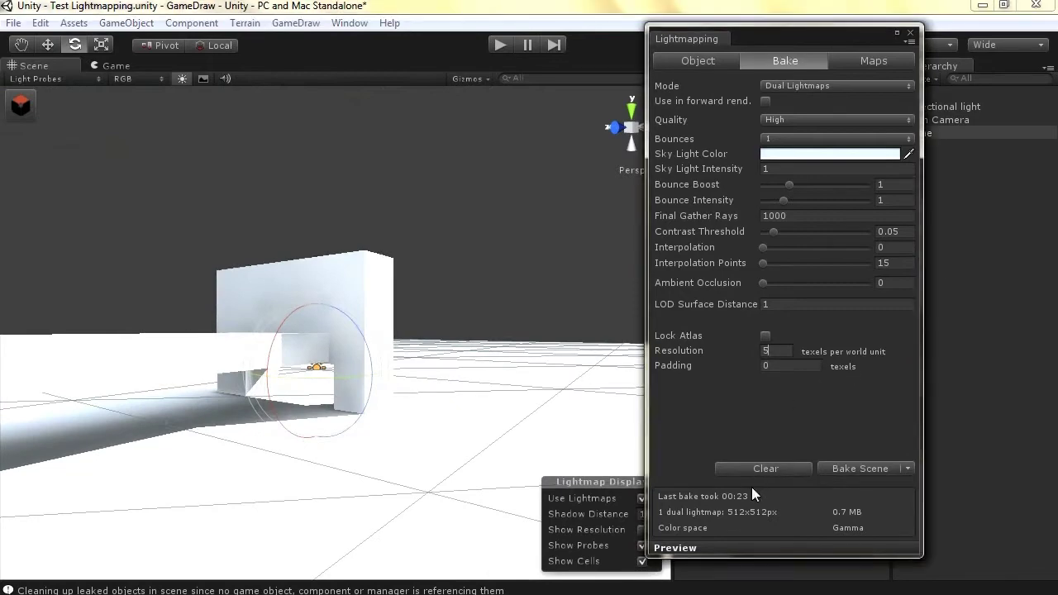
pyautogui.keyDown('alt'); pyautogui.moveTo(154, 383); pyautogui.dragTo(185, 361); pyautogui.keyUp('alt')
pyautogui.scroll(-2, 117, 404)
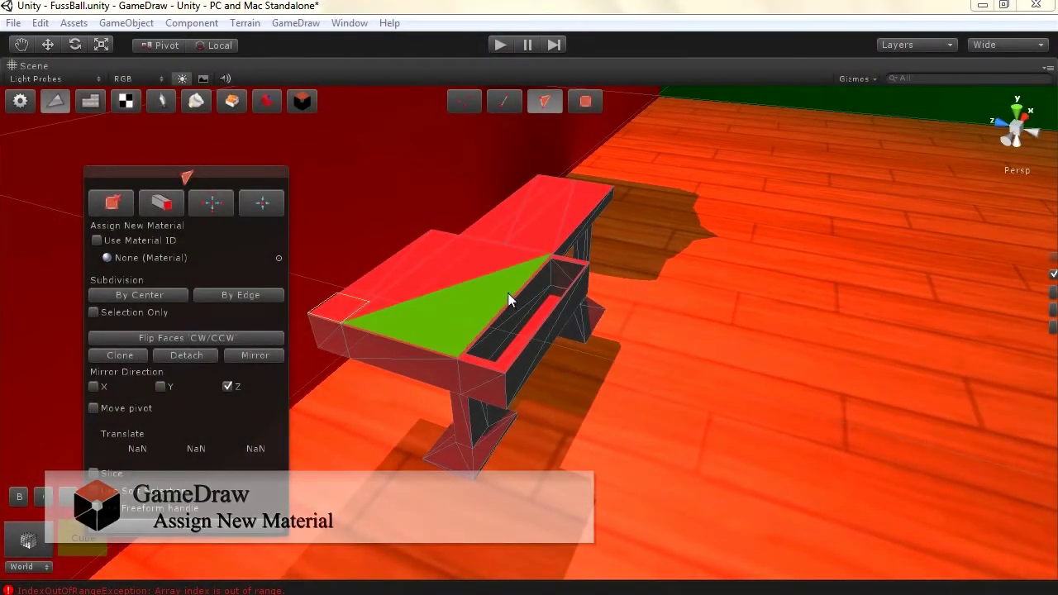
# Step: Box-select the triangles of the bench-shaped cube's top slab in an orthographic back view, with the Move tool active
pyautogui.click(509, 298)
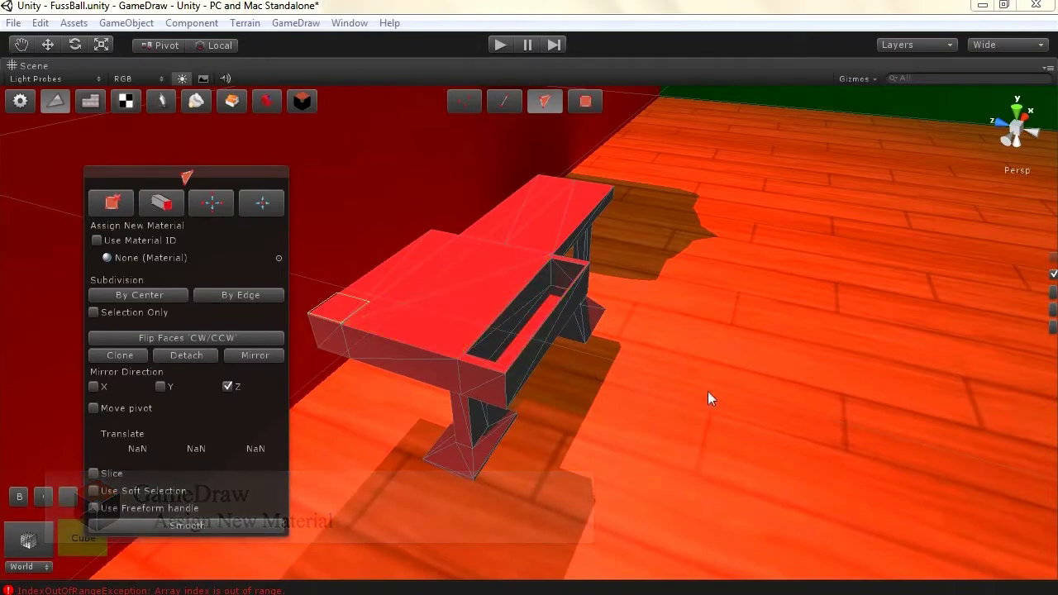
pyautogui.click(647, 370)
pyautogui.keyDown('alt'); pyautogui.moveTo(647, 371); pyautogui.dragTo(1005, 161); pyautogui.keyUp('alt')
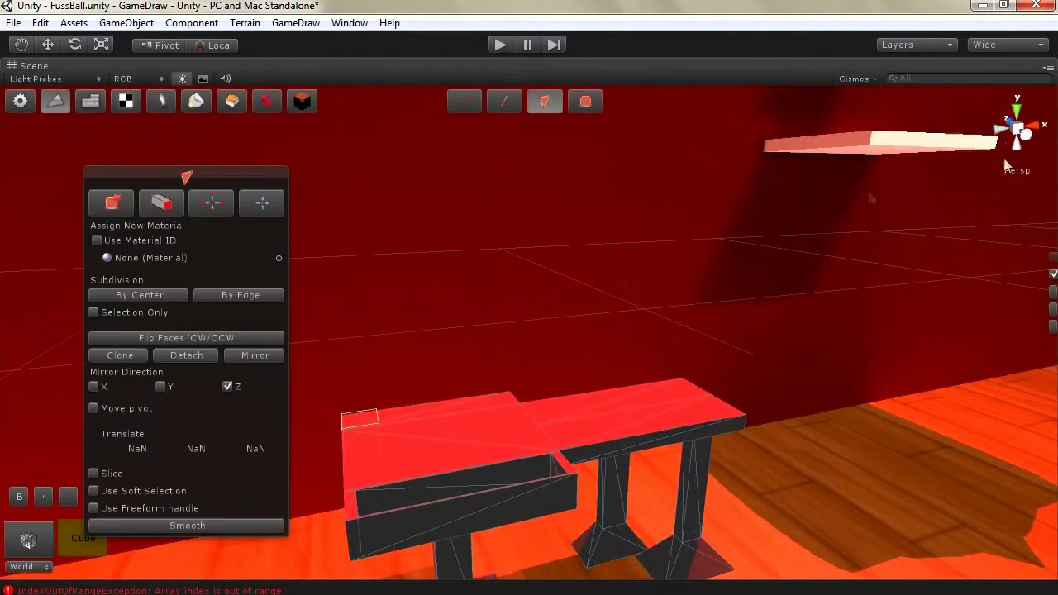
pyautogui.click(1025, 139)
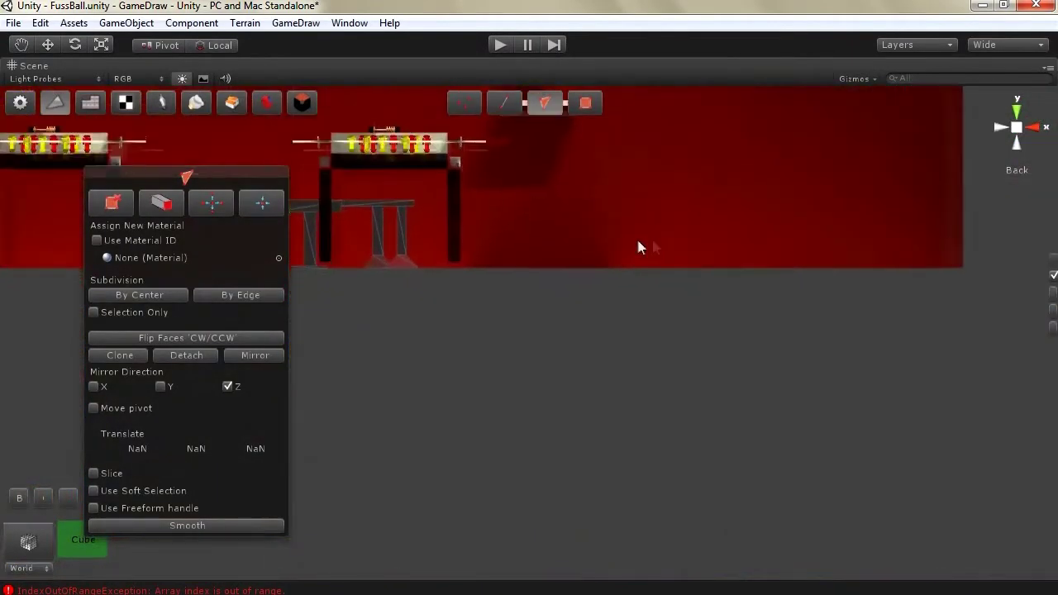
pyautogui.press('Left')
pyautogui.press('Up')
pyautogui.scroll(12, 505, 204)
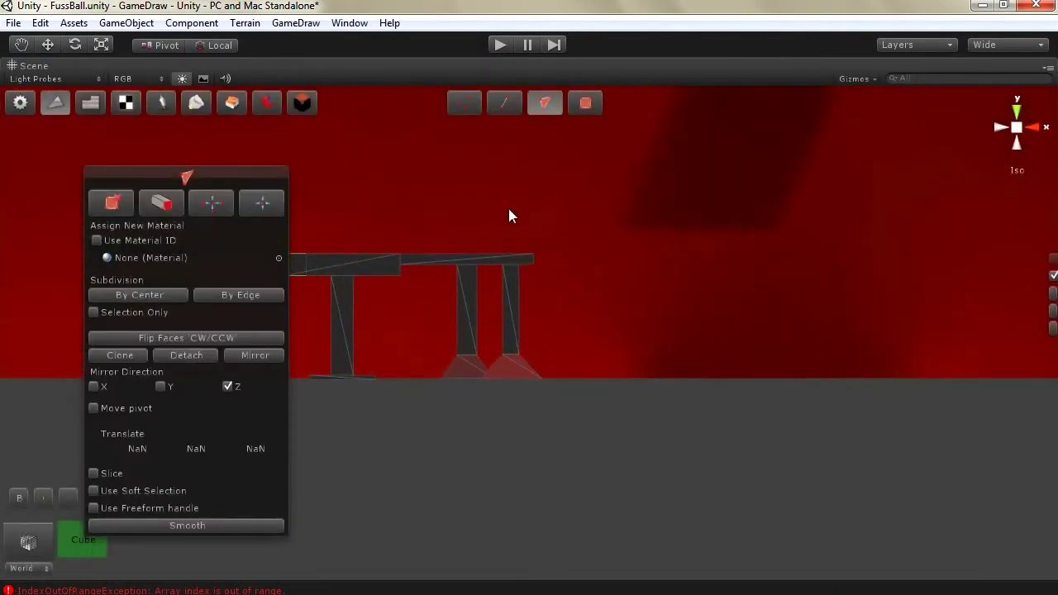
pyautogui.scroll(-8, 512, 216)
pyautogui.press('Up')
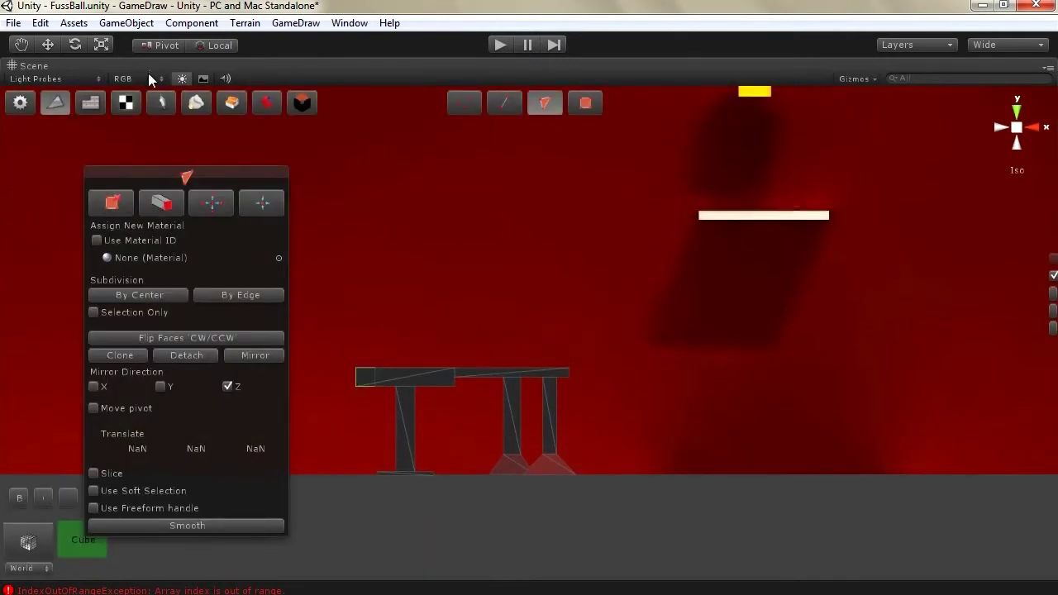
pyautogui.click(41, 53)
pyautogui.moveTo(335, 320); pyautogui.dragTo(591, 382)
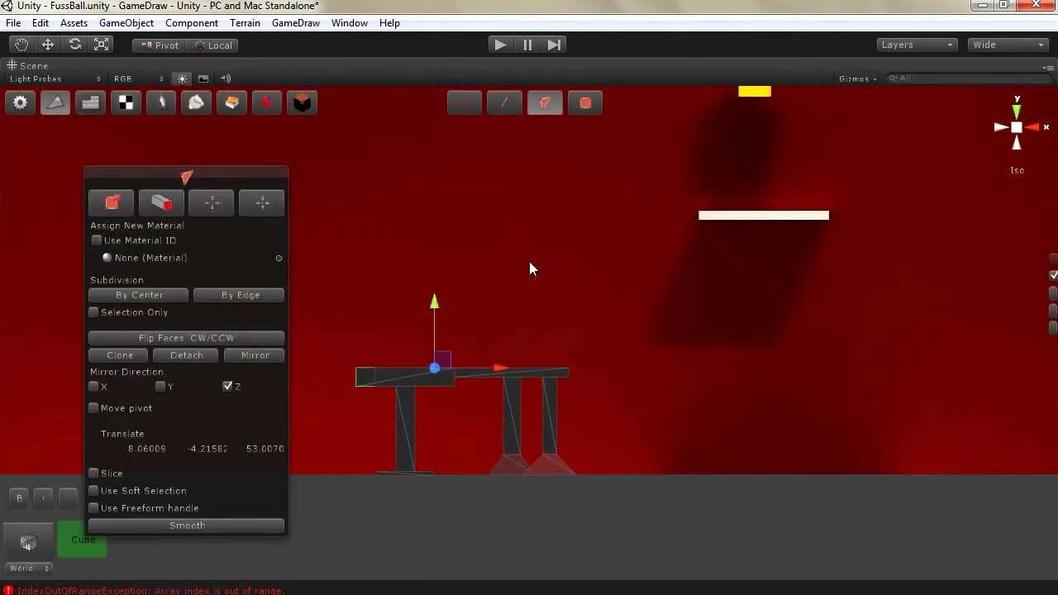
# Step: Return to perspective, frame the selected mesh, and remove the small side triangles at the slab's inner corners from the selection
pyautogui.click(1017, 126)
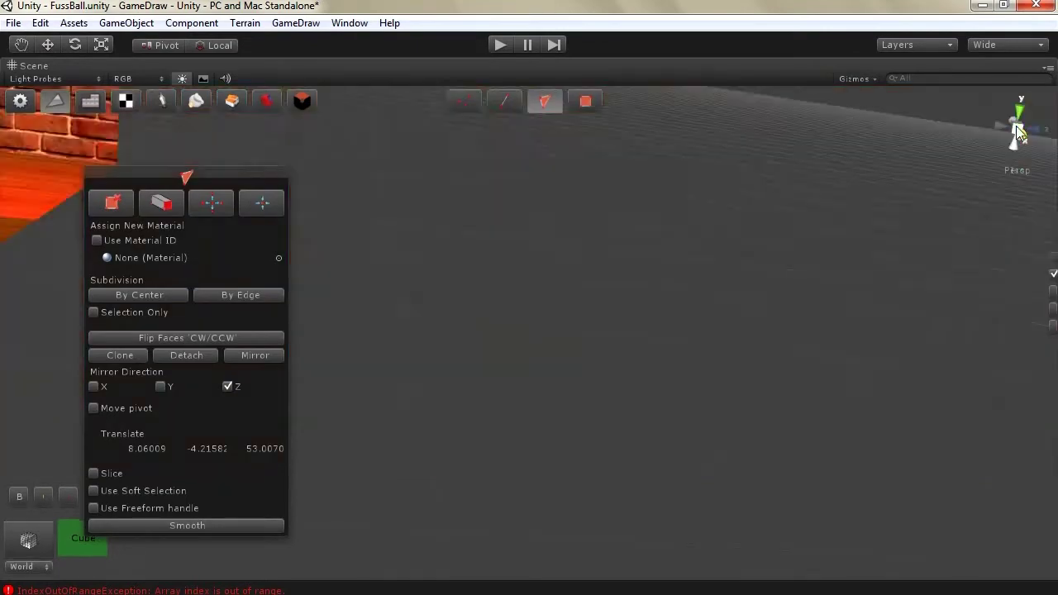
pyautogui.press('f')
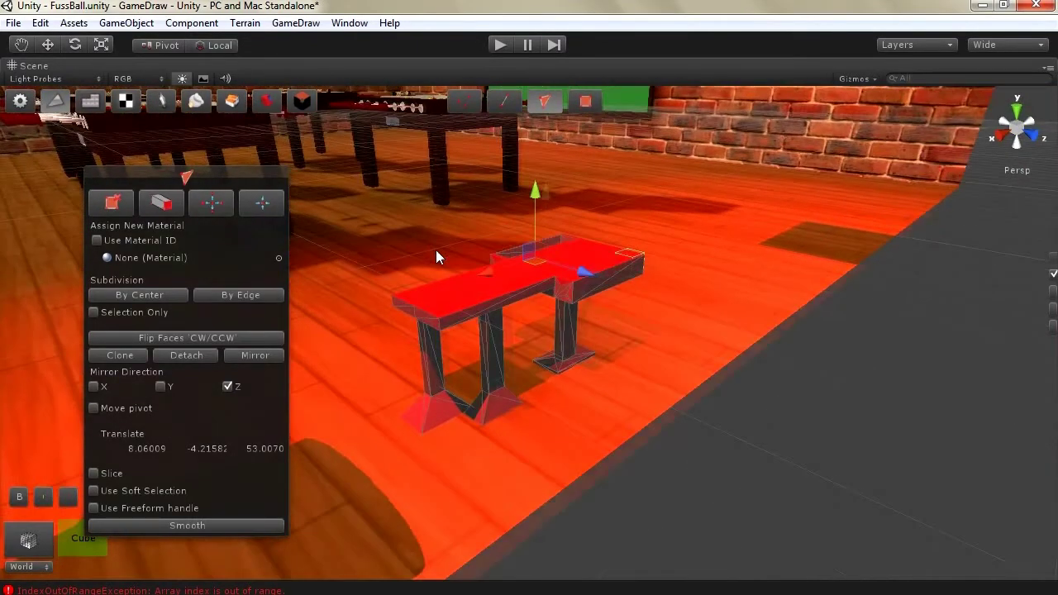
pyautogui.press('Up')
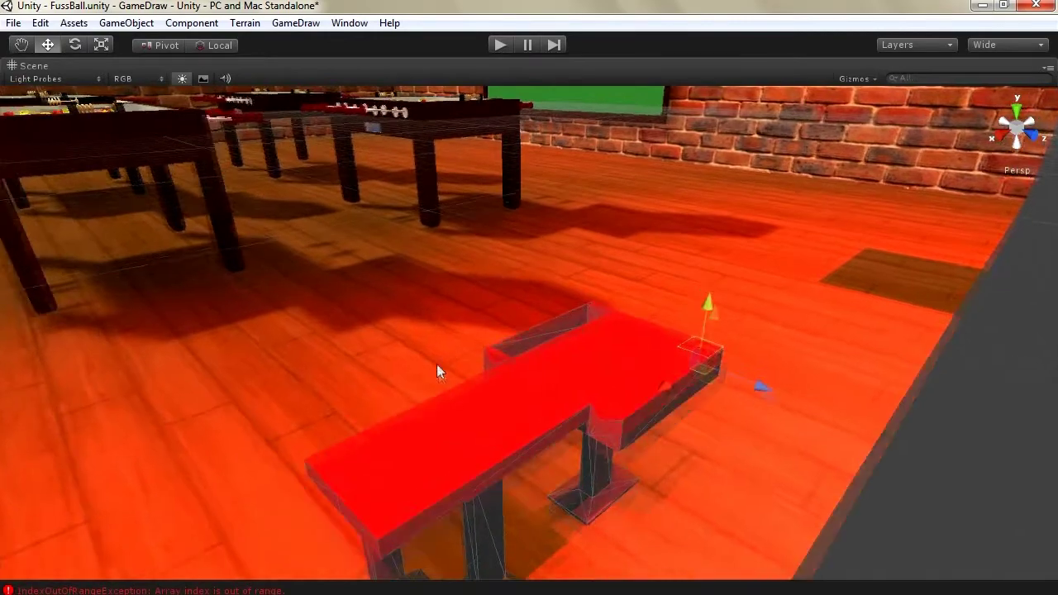
pyautogui.press('Down')
pyautogui.press('Down')
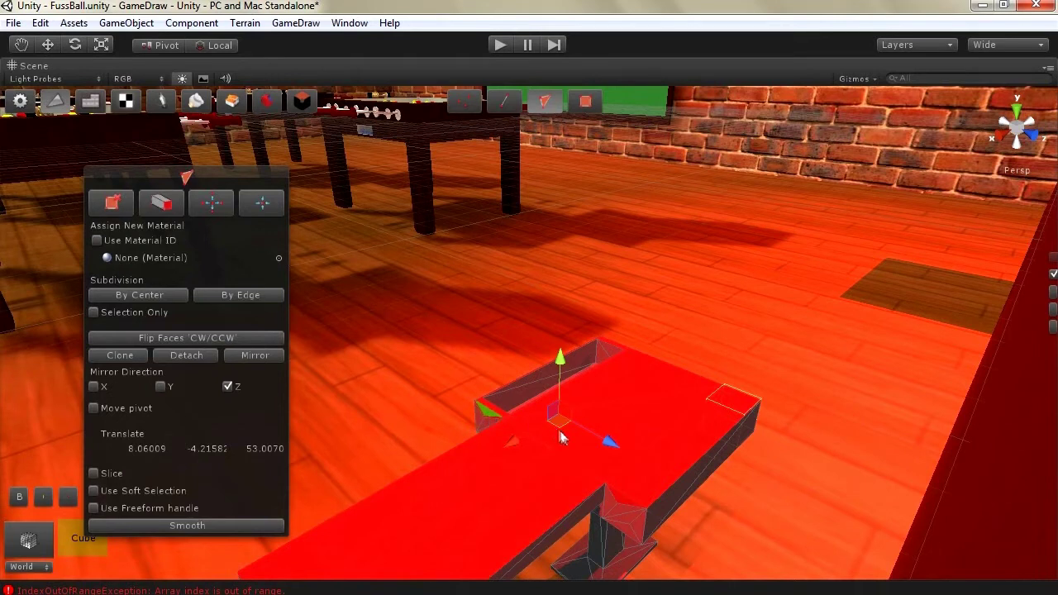
pyautogui.keyDown('shift'); pyautogui.click(624, 501); pyautogui.keyUp('shift')
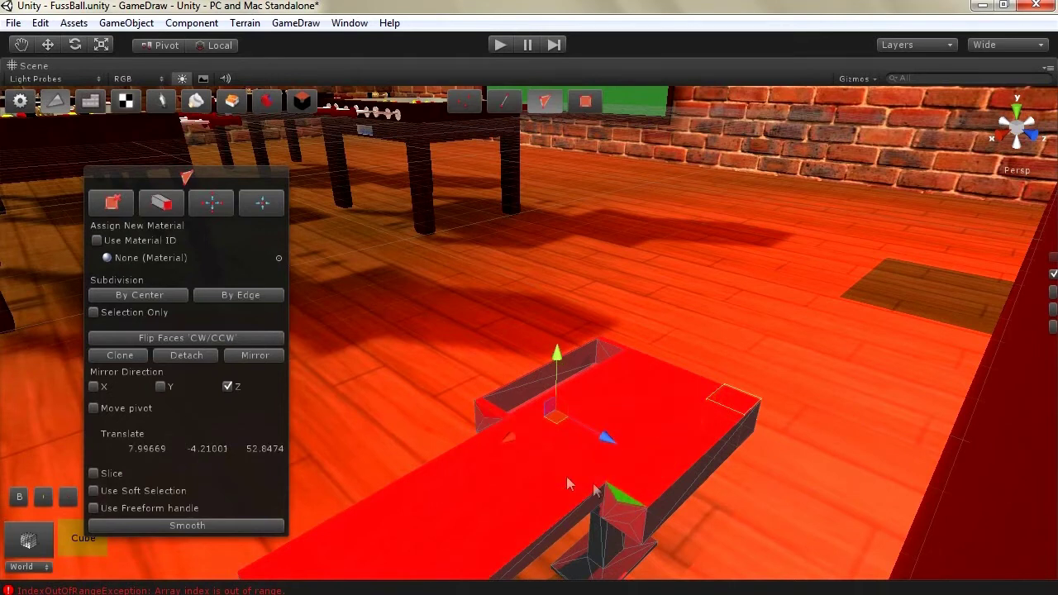
pyautogui.keyDown('shift'); pyautogui.click(483, 413); pyautogui.keyUp('shift')
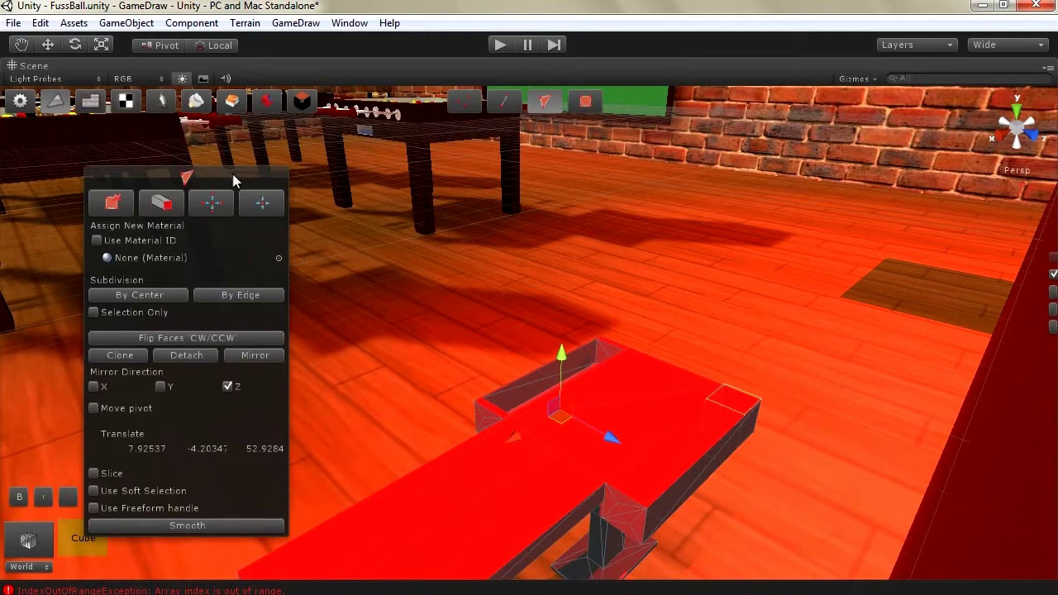
# Step: Restore the full editor layout and assign the Green material from Test Materials to the selected top faces
pyautogui.hotkey('shift', 'space')
pyautogui.moveTo(233, 180); pyautogui.dragTo(610, 122)
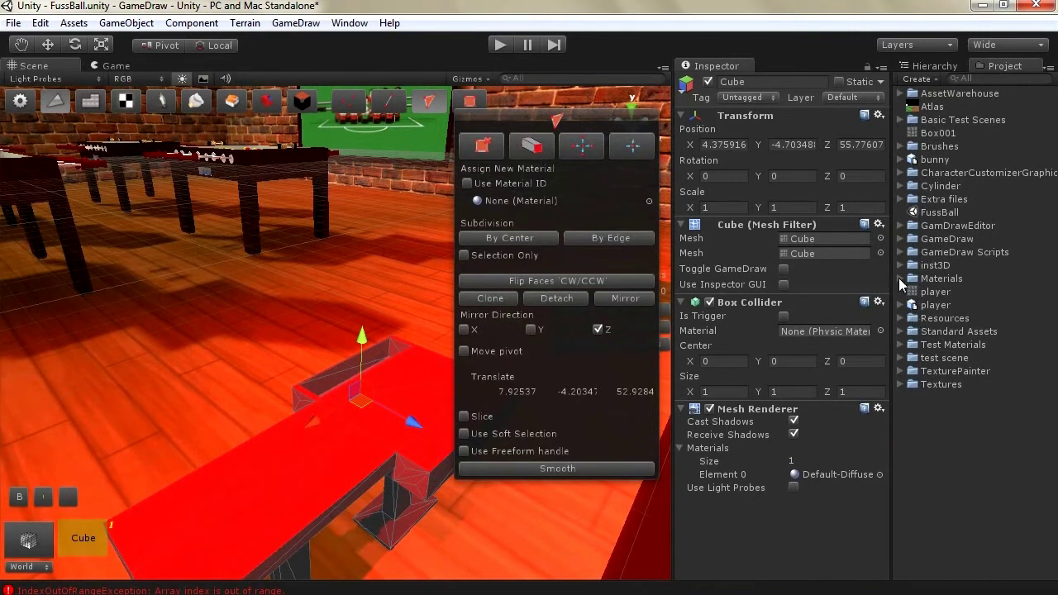
pyautogui.click(901, 346)
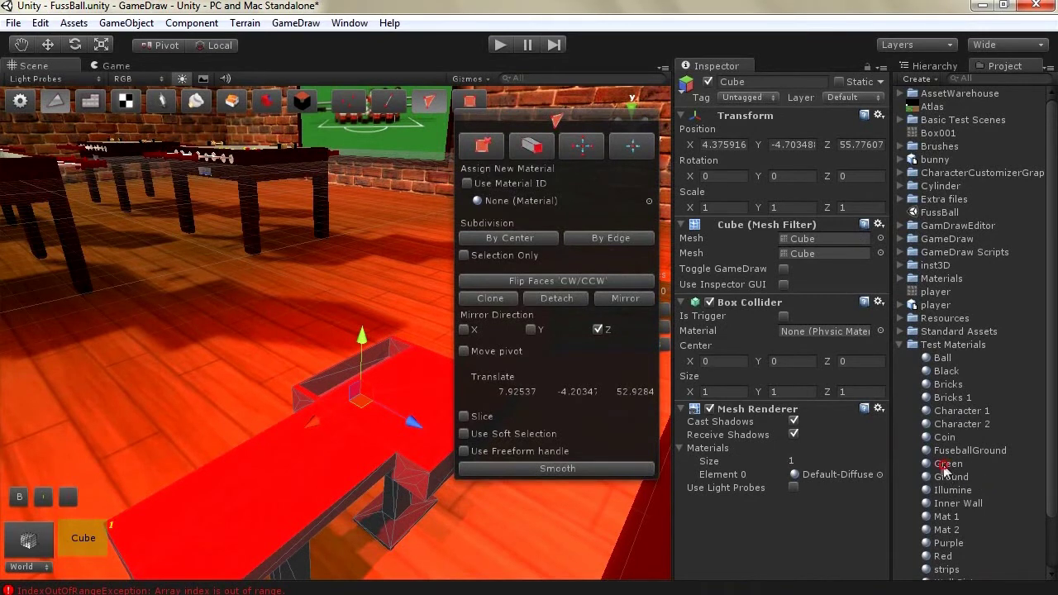
pyautogui.moveTo(946, 467); pyautogui.dragTo(576, 209)
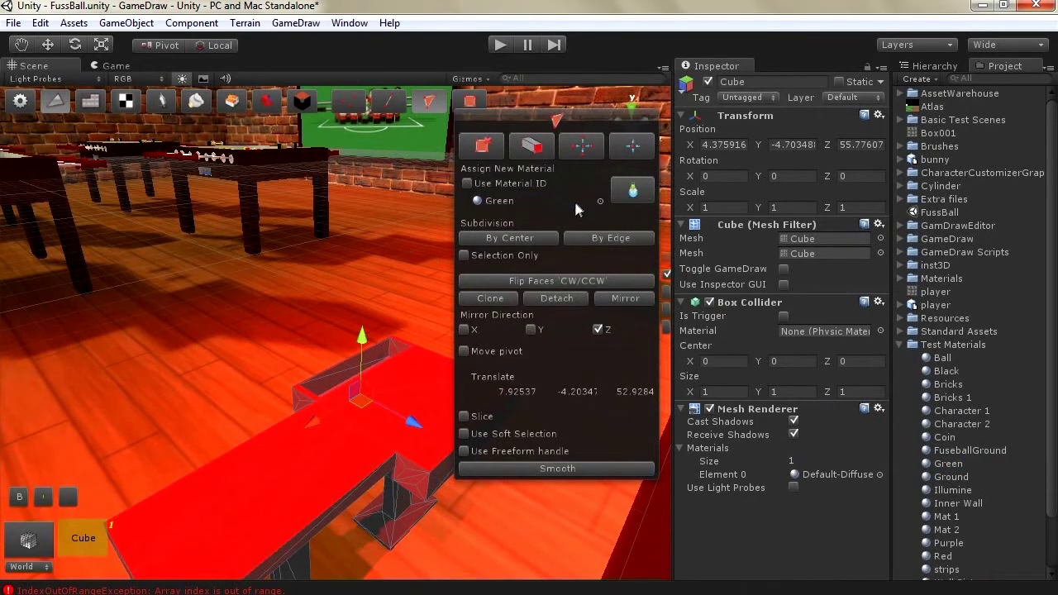
pyautogui.click(632, 192)
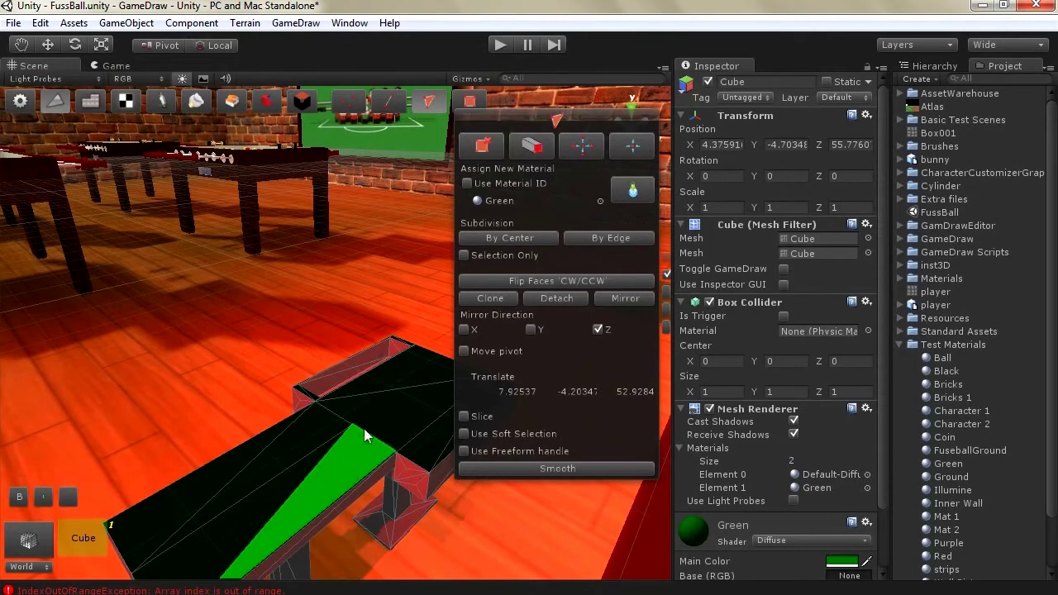
# Step: Enable Use Material ID and check the material elements in the cube's Mesh Renderer
pyautogui.click(511, 185)
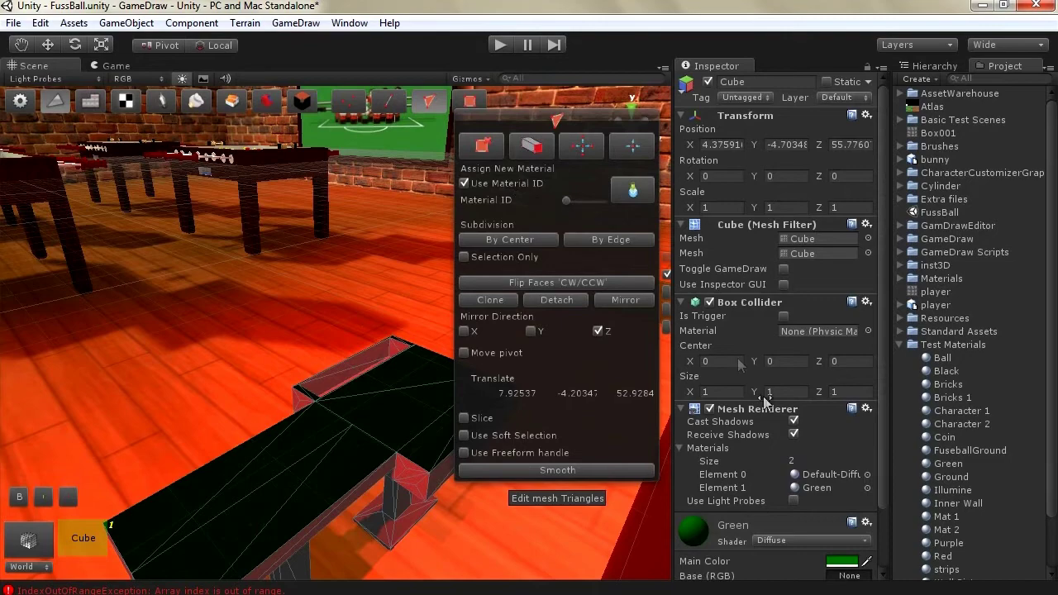
pyautogui.scroll(-2, 763, 410)
pyautogui.scroll(1, 765, 412)
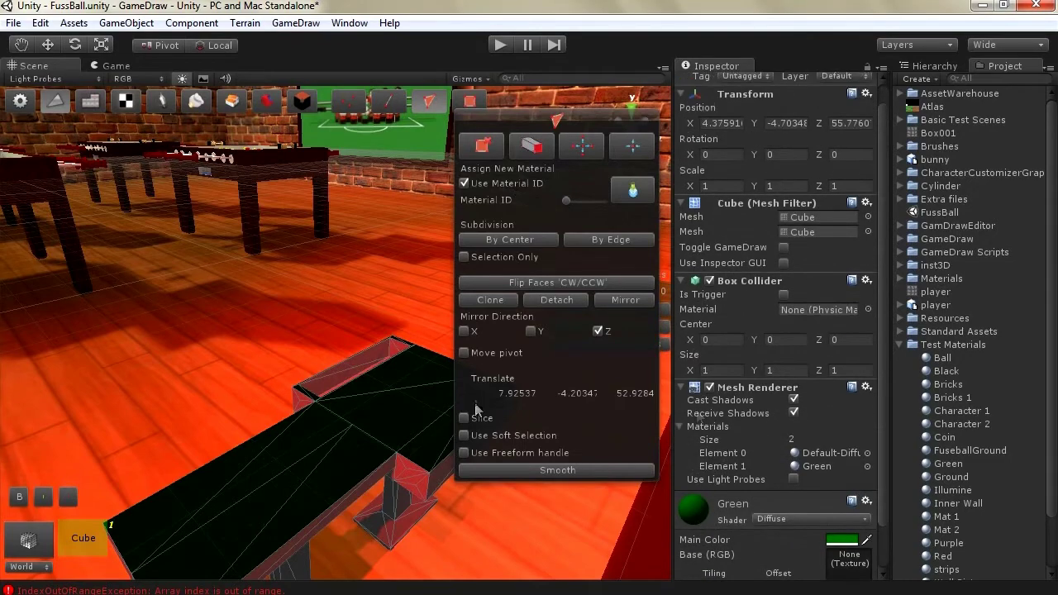
# Step: Select the two triangles forming the floor of the recessed tray beside the green tabletop
pyautogui.press('w')
pyautogui.press('Up')
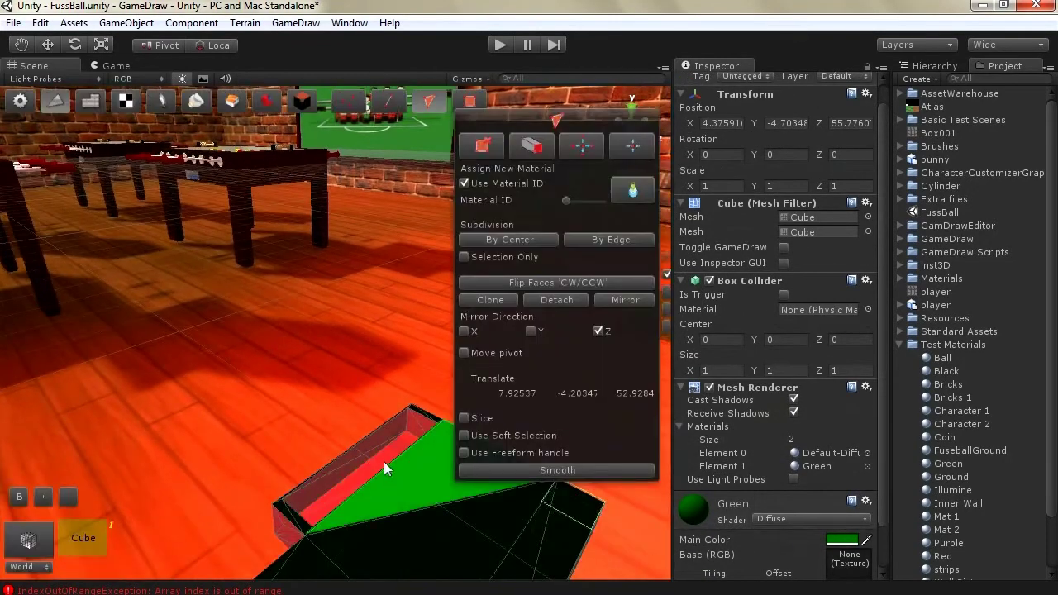
pyautogui.click(387, 453)
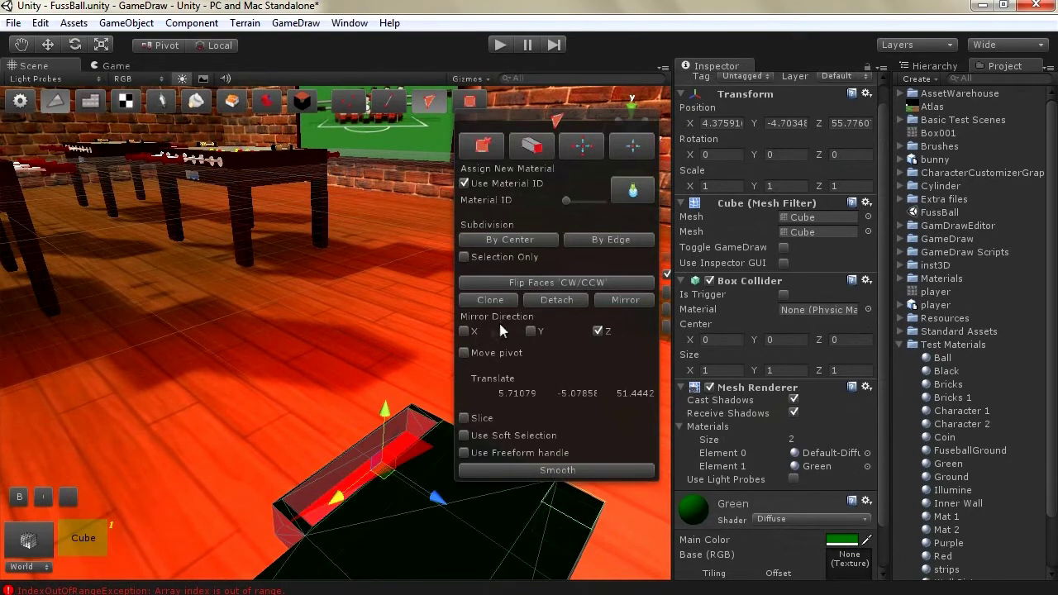
pyautogui.keyDown('shift'); pyautogui.click(315, 523); pyautogui.keyUp('shift')
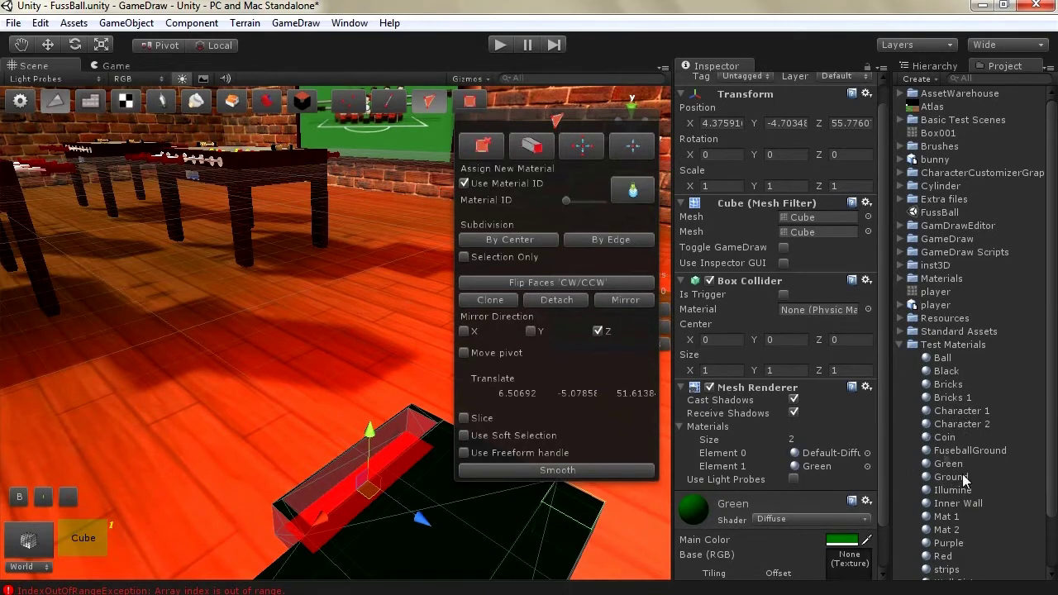
# Step: Disable Use Material ID and assign the Wood material from Test Materials to the tray's floor triangles
pyautogui.click(525, 188)
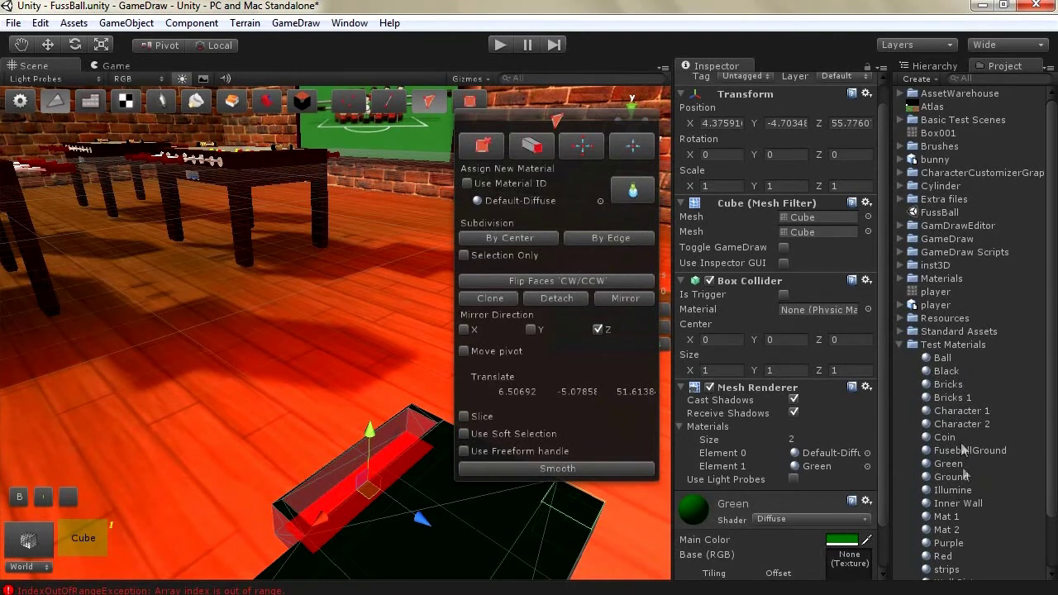
pyautogui.scroll(-3, 967, 508)
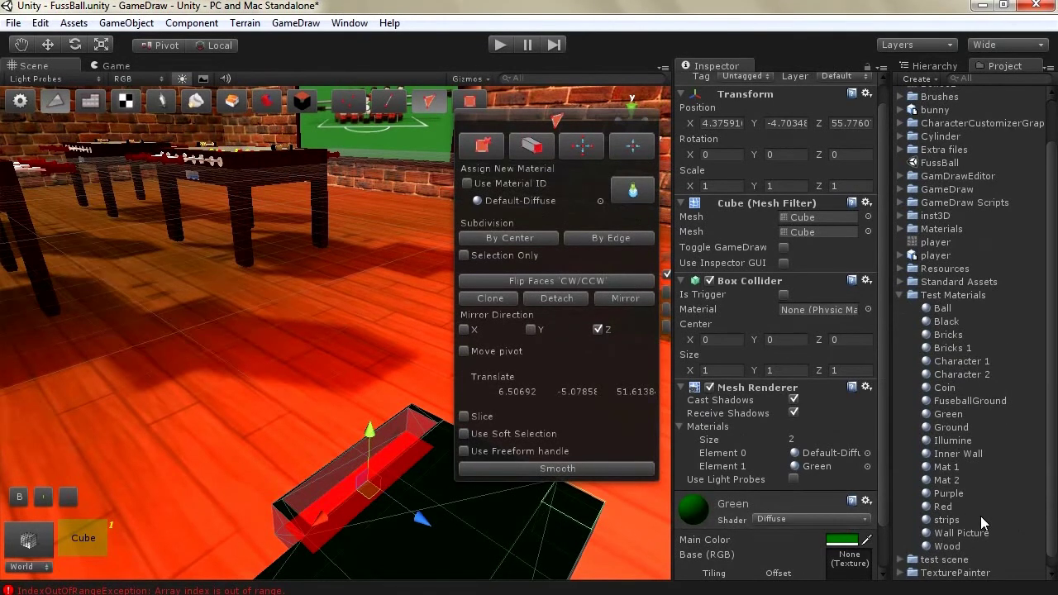
pyautogui.moveTo(947, 546); pyautogui.dragTo(533, 203)
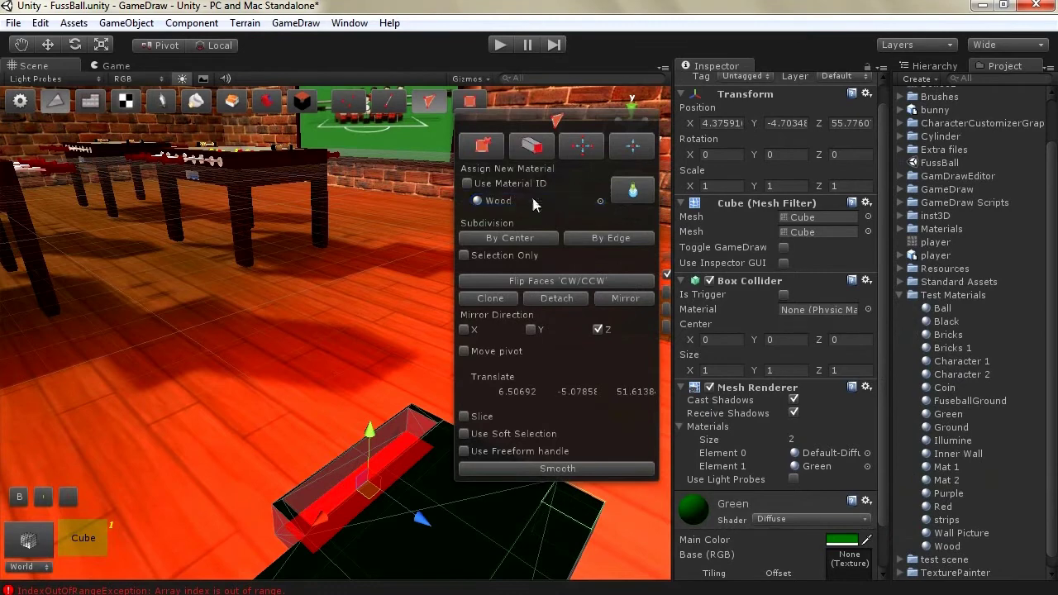
pyautogui.click(630, 194)
pyautogui.scroll(2, 370, 487)
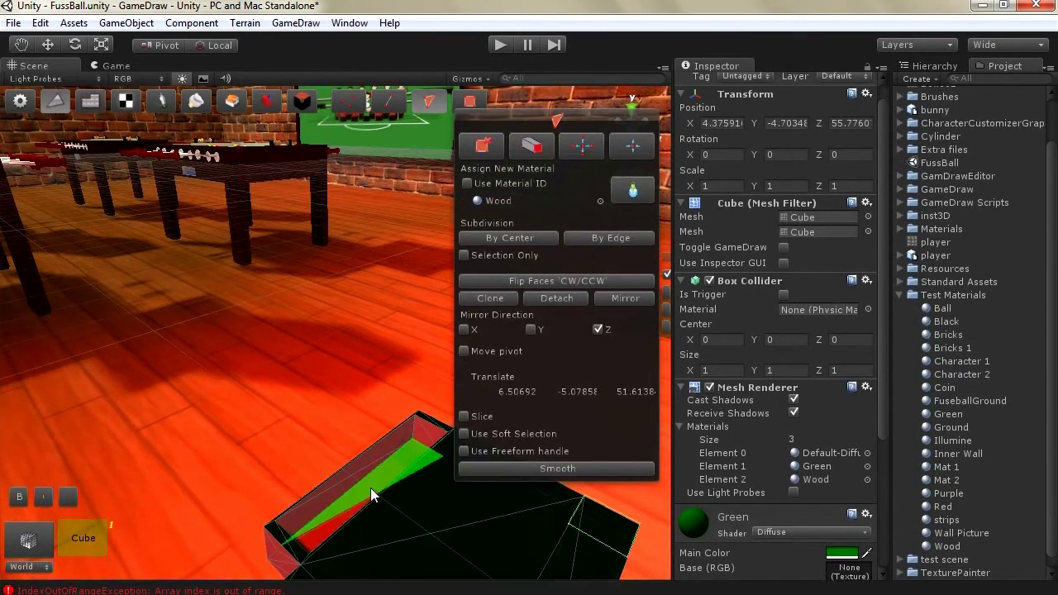
pyautogui.scroll(-1, 556, 289)
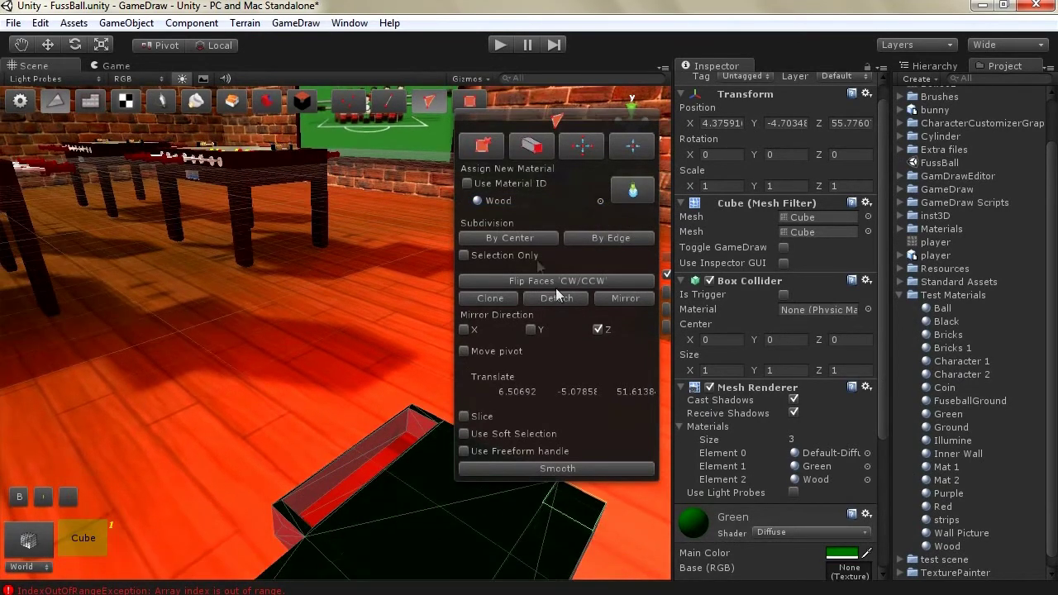
# Step: Enable Use Material ID, choose the middle ID for the Green material, and assign it to the two triangles of the recessed tray's floor
pyautogui.click(472, 183)
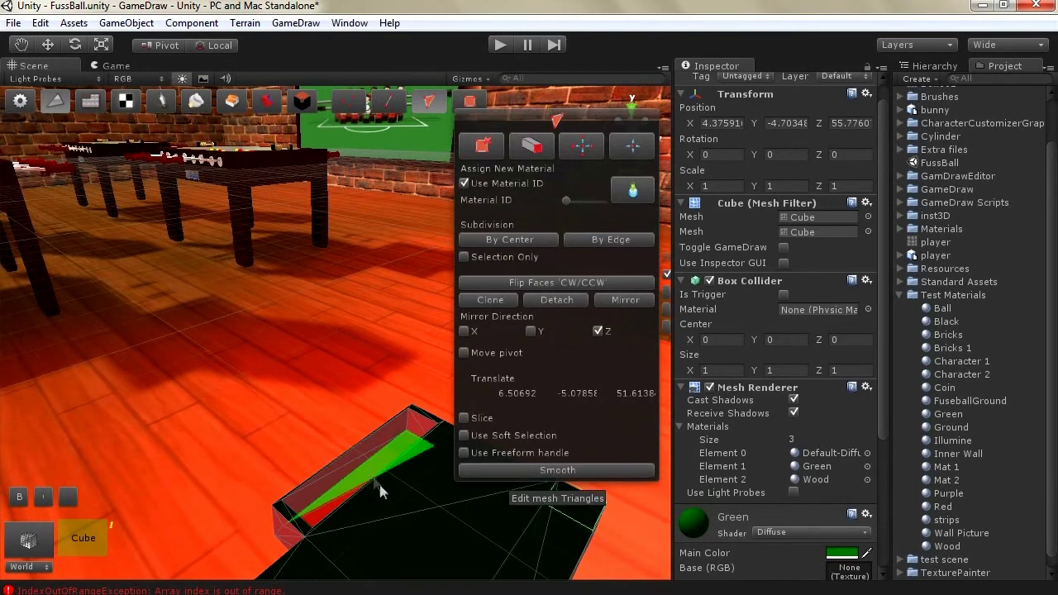
pyautogui.moveTo(584, 206)
pyautogui.mouseDown()
pyautogui.moveTo(622, 208)
pyautogui.moveTo(570, 210)
pyautogui.moveTo(595, 212)
pyautogui.mouseUp()
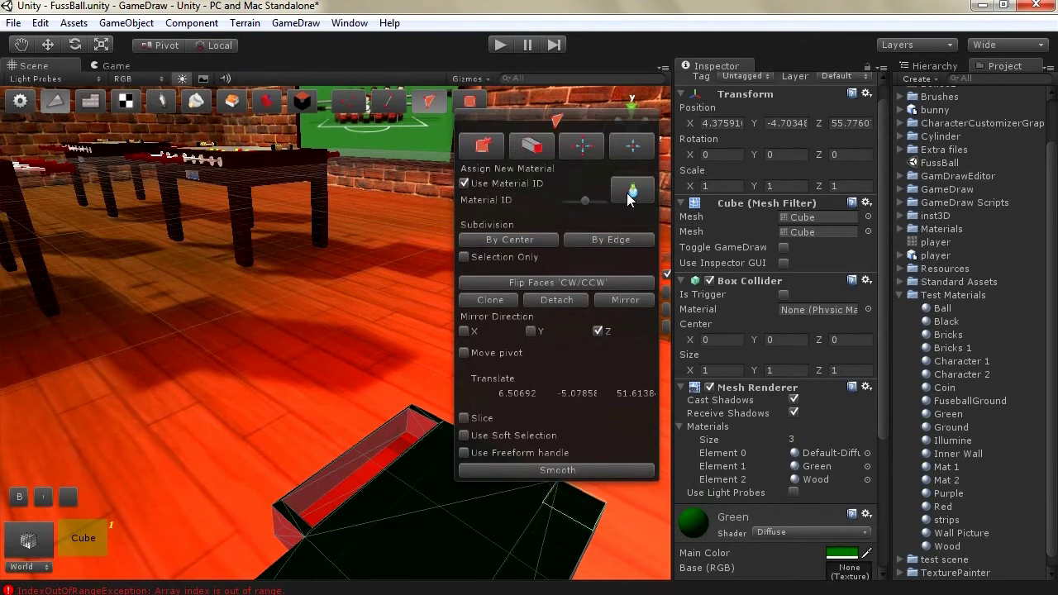
pyautogui.click(362, 480)
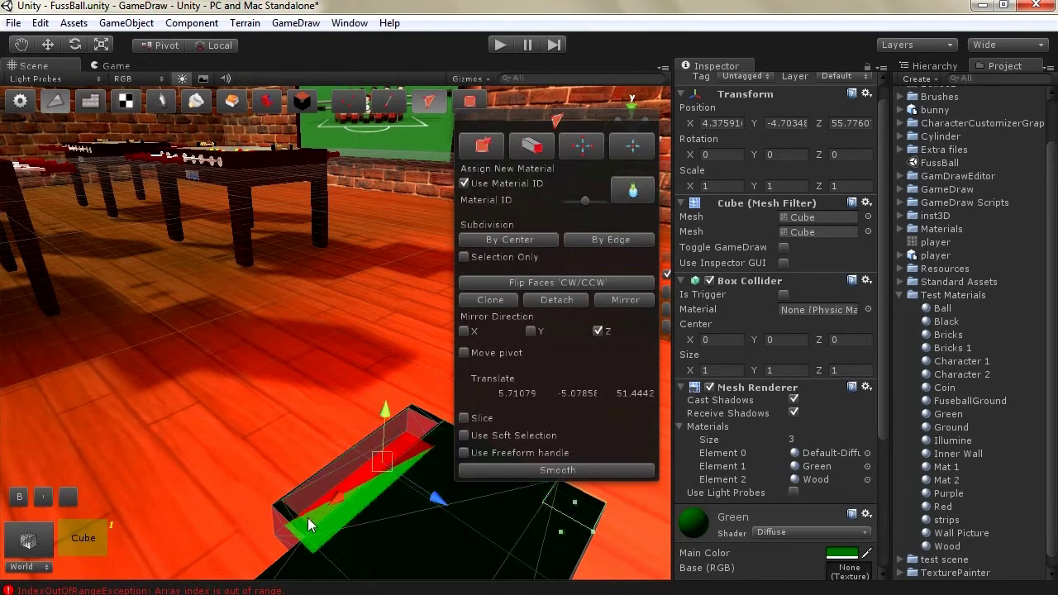
pyautogui.click(351, 525)
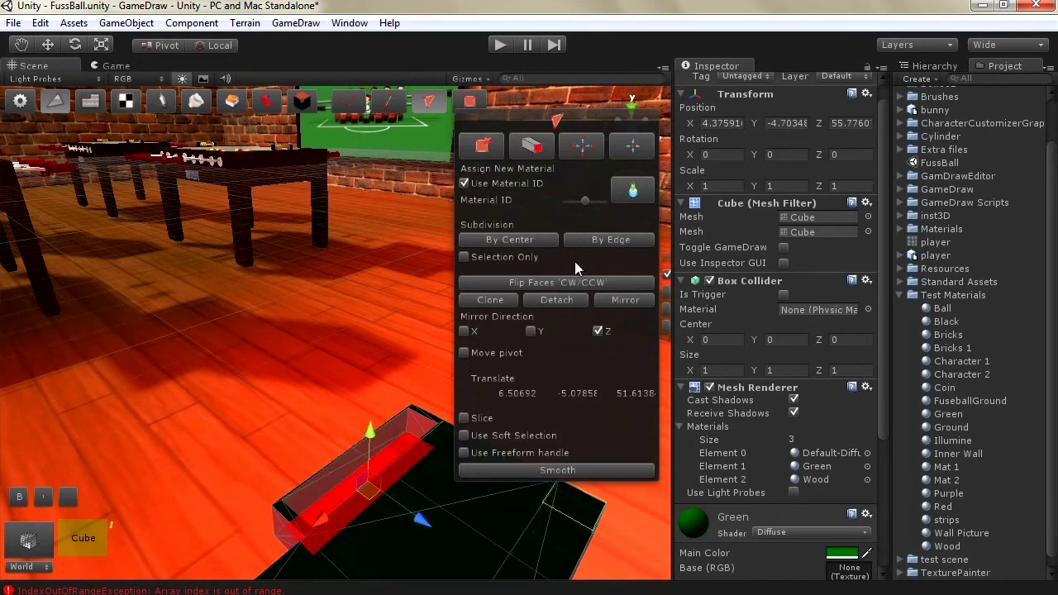
pyautogui.click(631, 194)
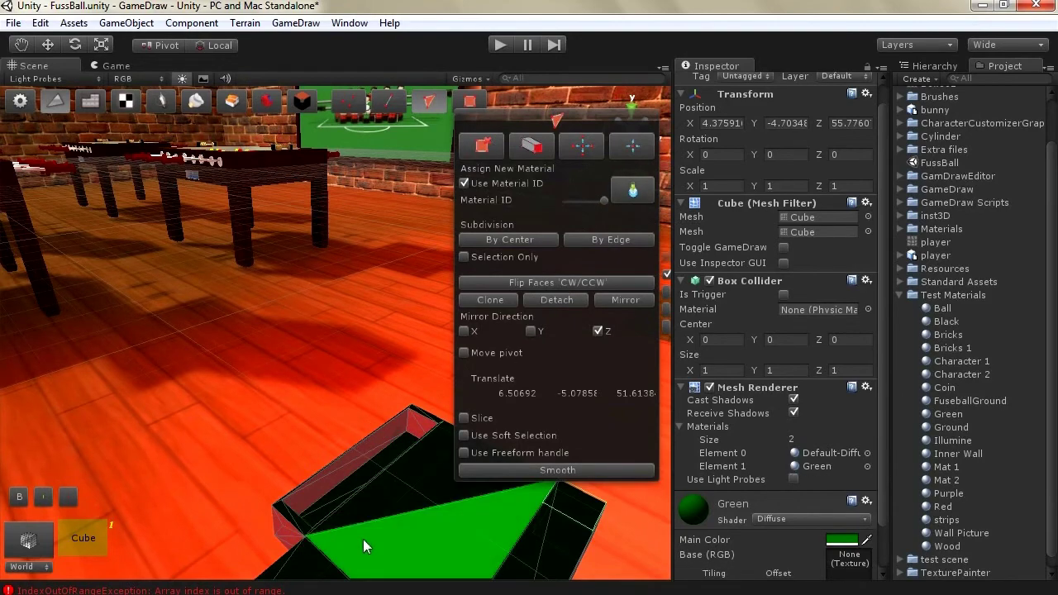
# Step: Adjust the Main Color of the cube's Green material to a slightly different shade of green
pyautogui.moveTo(286, 439); pyautogui.dragTo(347, 579, button='right')
pyautogui.keyDown('alt'); pyautogui.moveTo(397, 446); pyautogui.dragTo(385, 437); pyautogui.keyUp('alt')
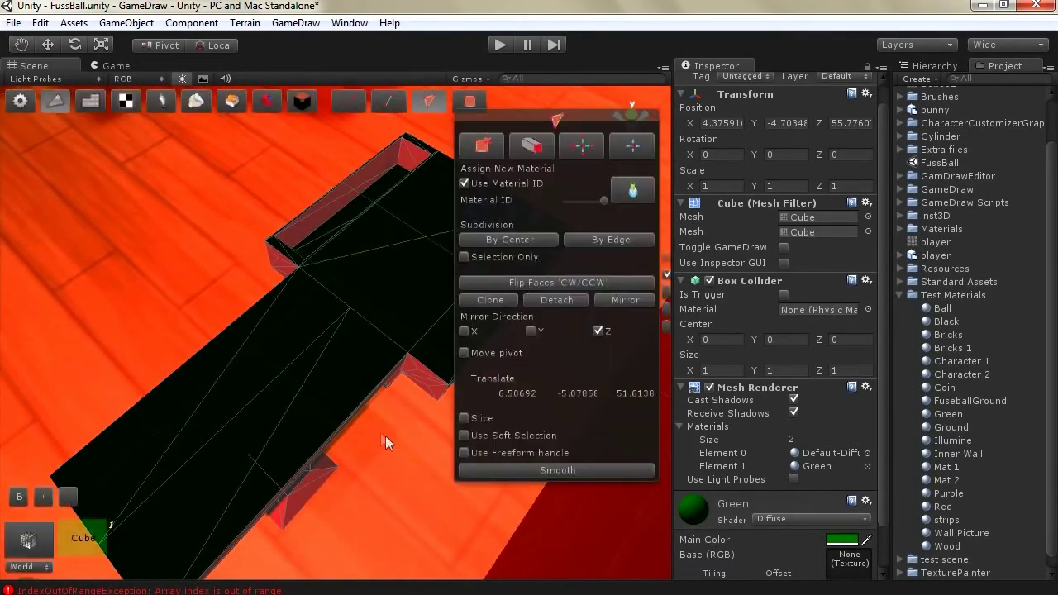
pyautogui.click(835, 543)
pyautogui.moveTo(368, 203); pyautogui.dragTo(402, 207)
pyautogui.click(425, 86)
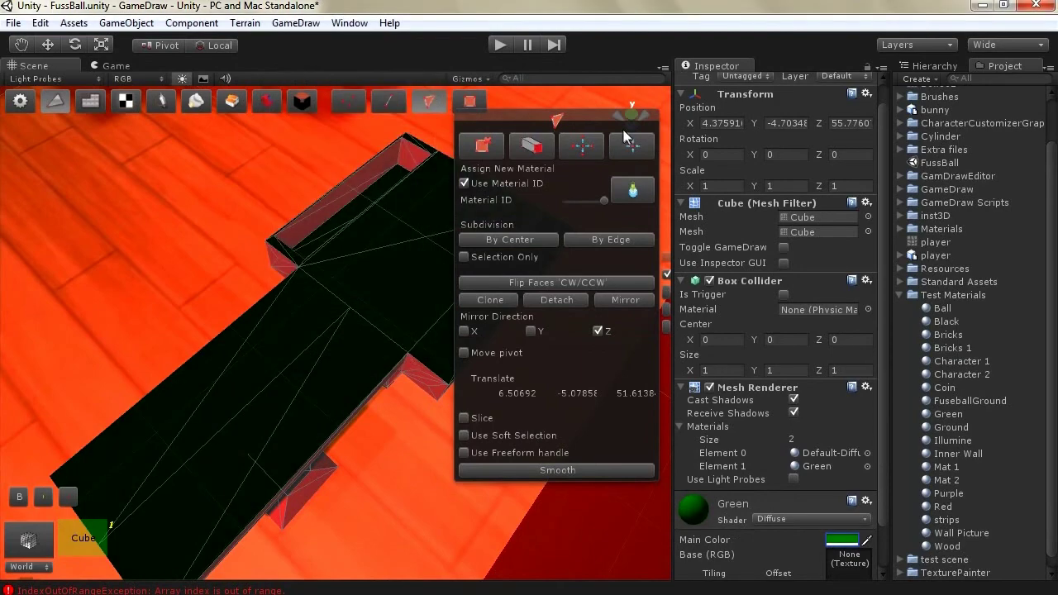